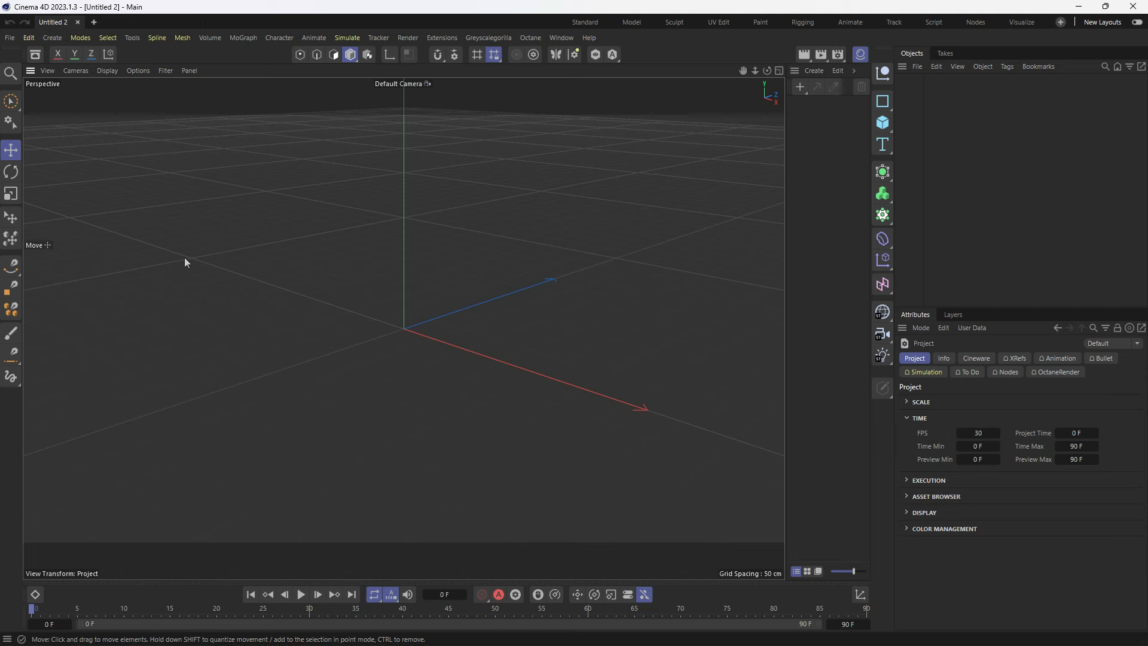
# Step: Open the Asset Browser and expand the Models category to look through its subcategories
pyautogui.click(35, 59)
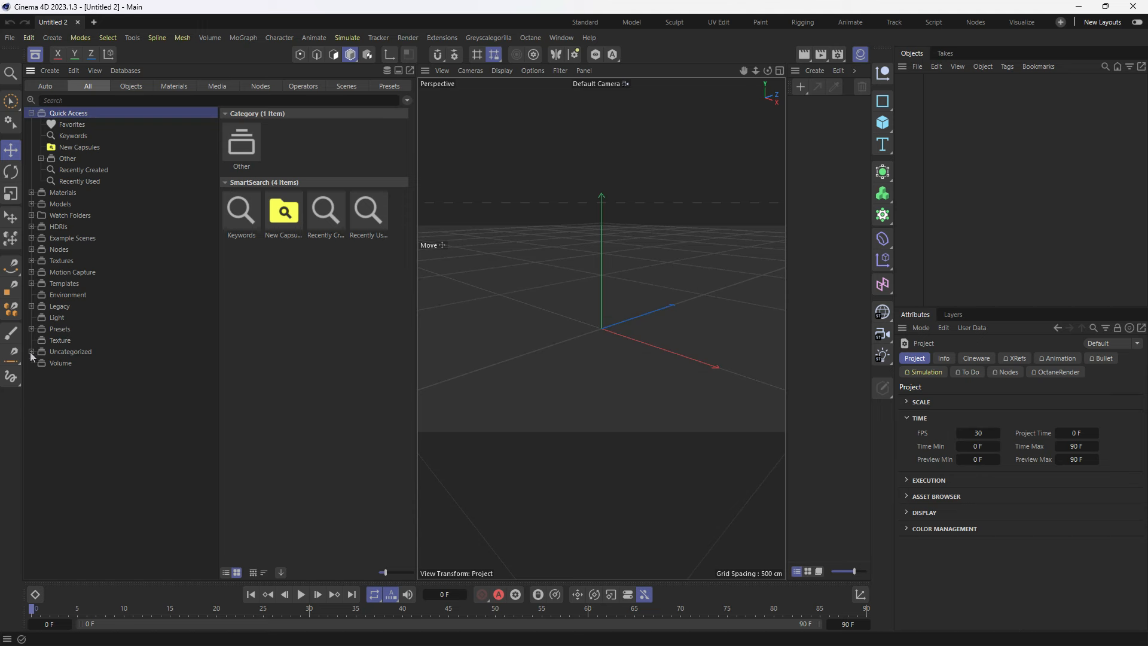
pyautogui.click(32, 204)
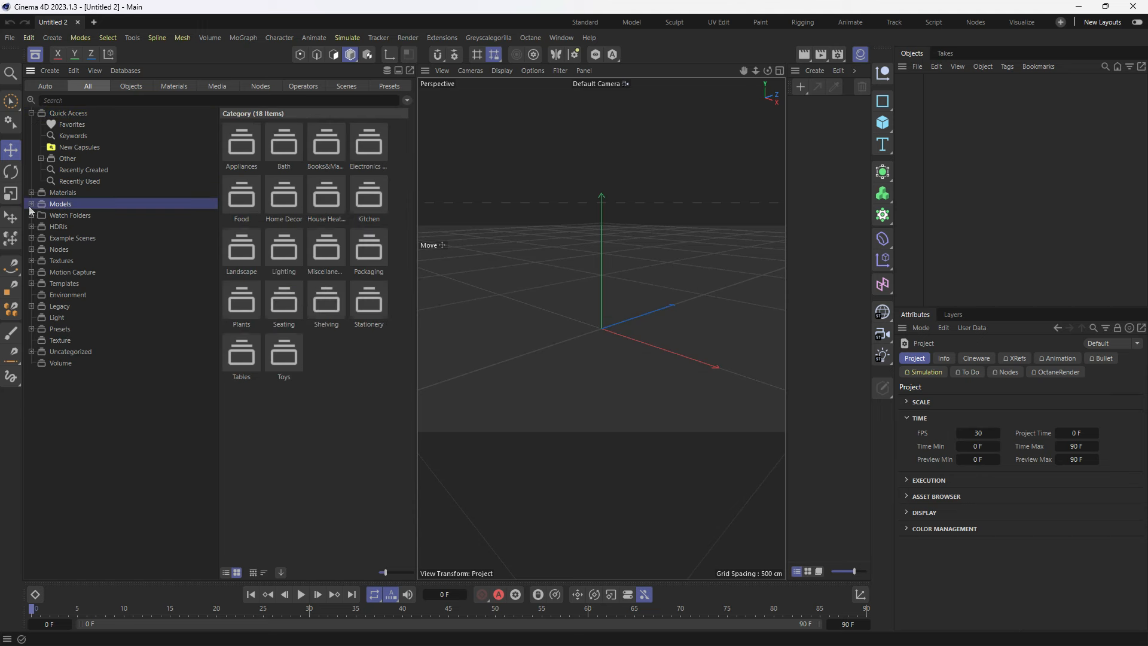
pyautogui.scroll(-5, 89, 315)
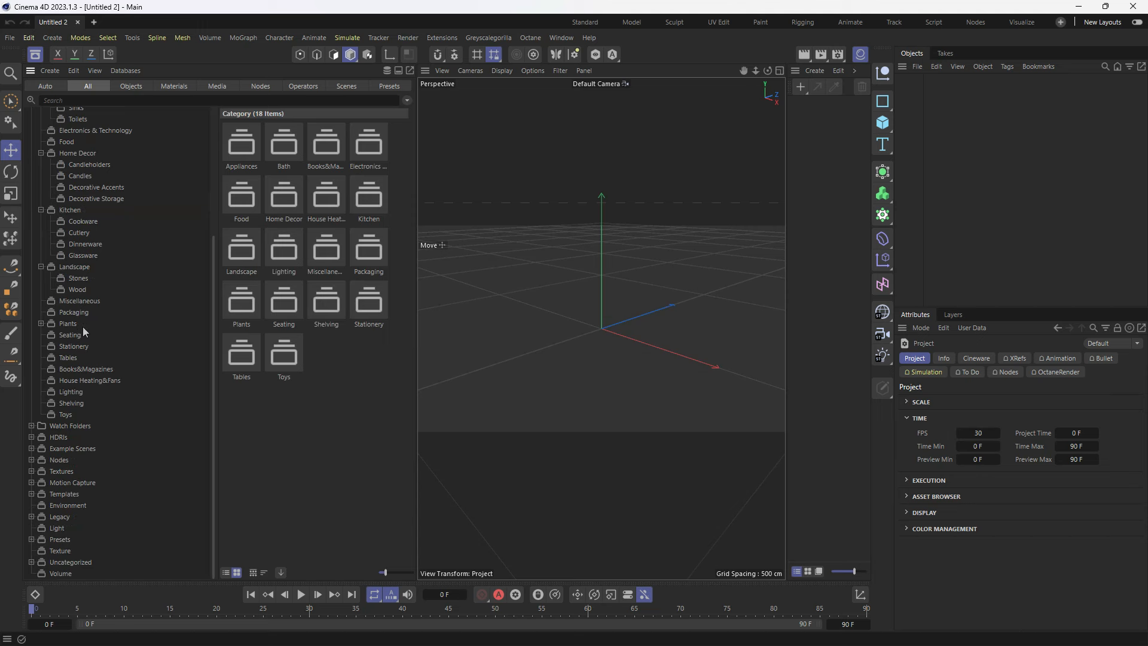
pyautogui.scroll(4, 84, 332)
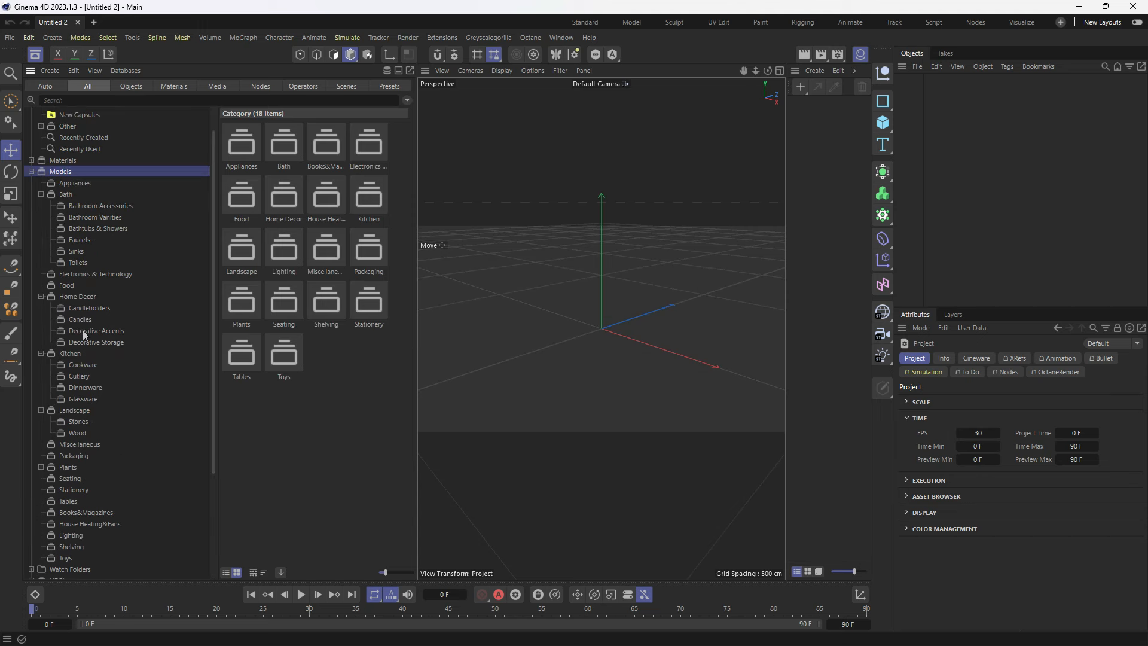
pyautogui.scroll(-4, 83, 330)
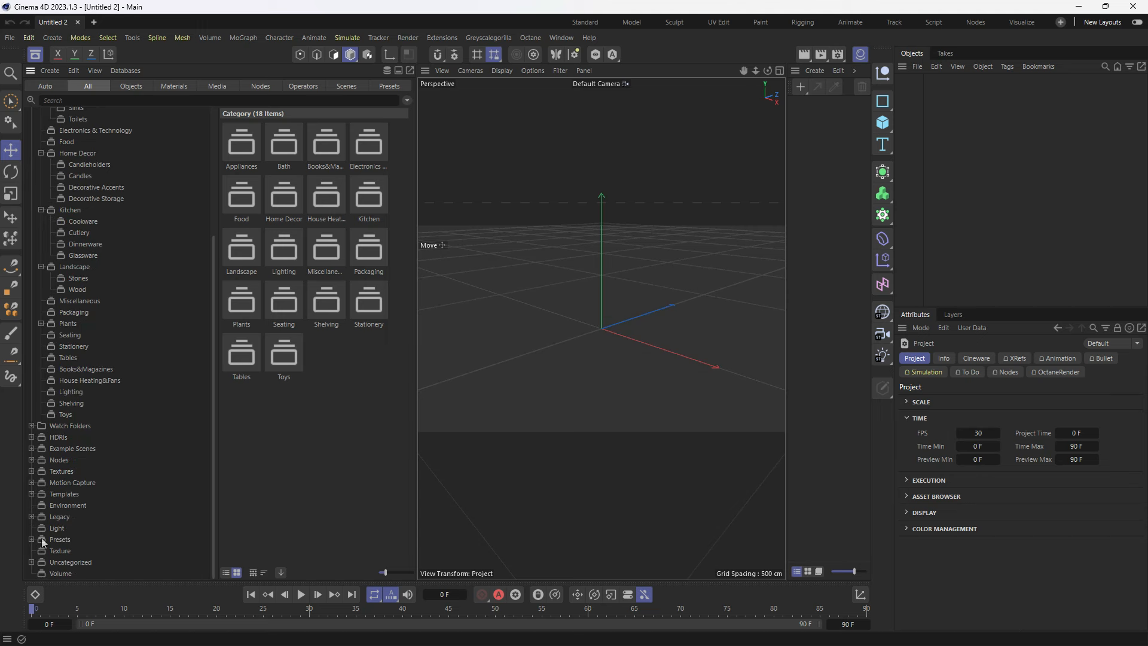
# Step: Expand the Legacy category and display the Tools assets within its Models subcategory
pyautogui.click(32, 516)
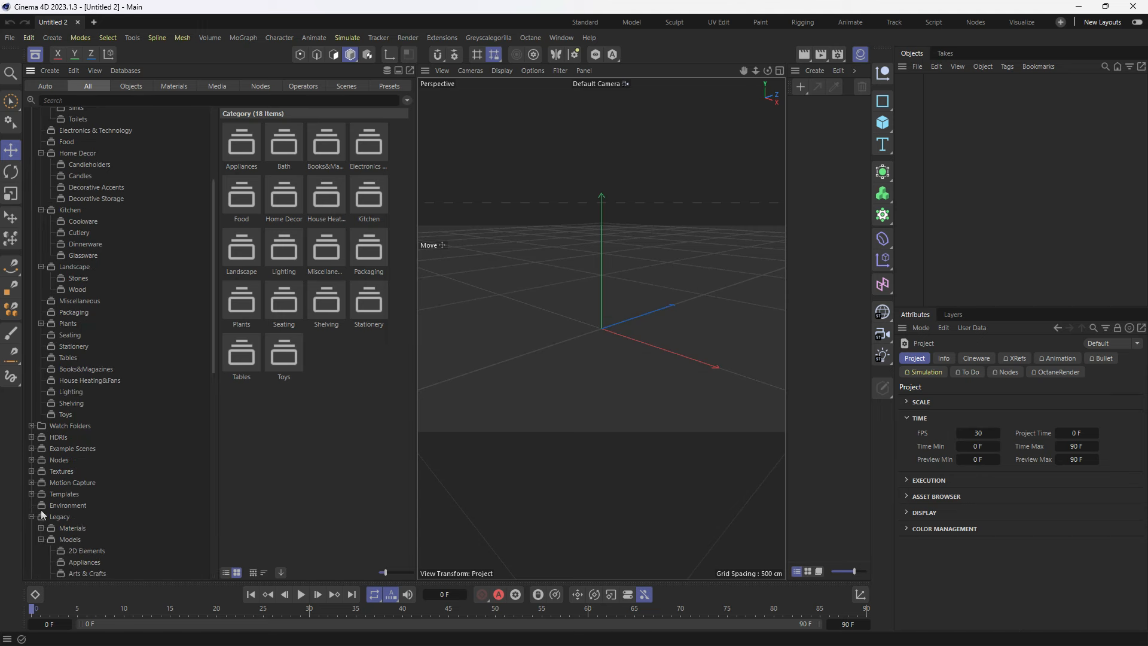
pyautogui.scroll(-2, 45, 497)
pyautogui.click(60, 445)
pyautogui.scroll(-12, 70, 444)
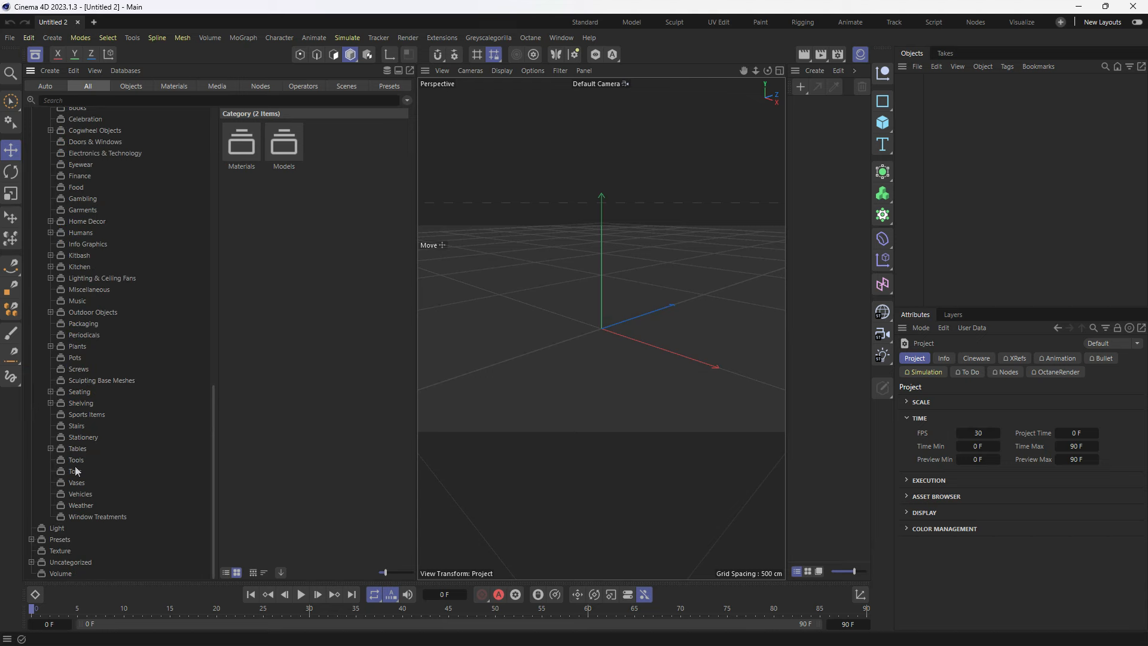
pyautogui.click(74, 461)
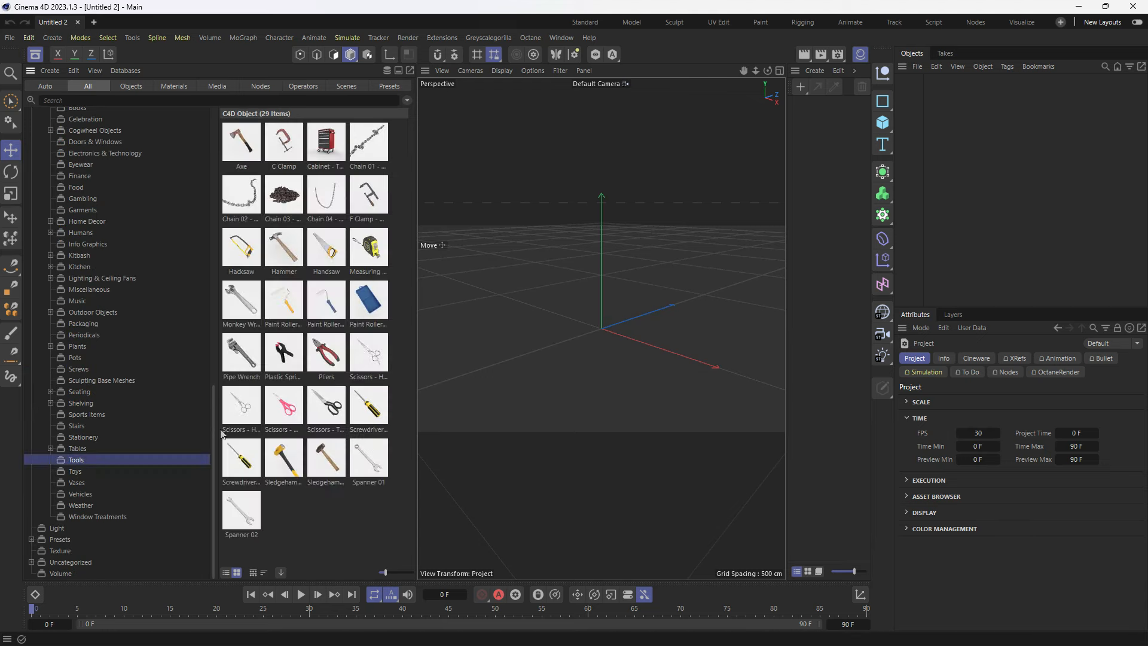
# Step: Add the Pipe Wrench asset from the Tools category to the scene and close the Asset Browser
pyautogui.moveTo(371, 538)
pyautogui.mouseDown()
pyautogui.moveTo(352, 348)
pyautogui.moveTo(238, 150)
pyautogui.mouseUp()
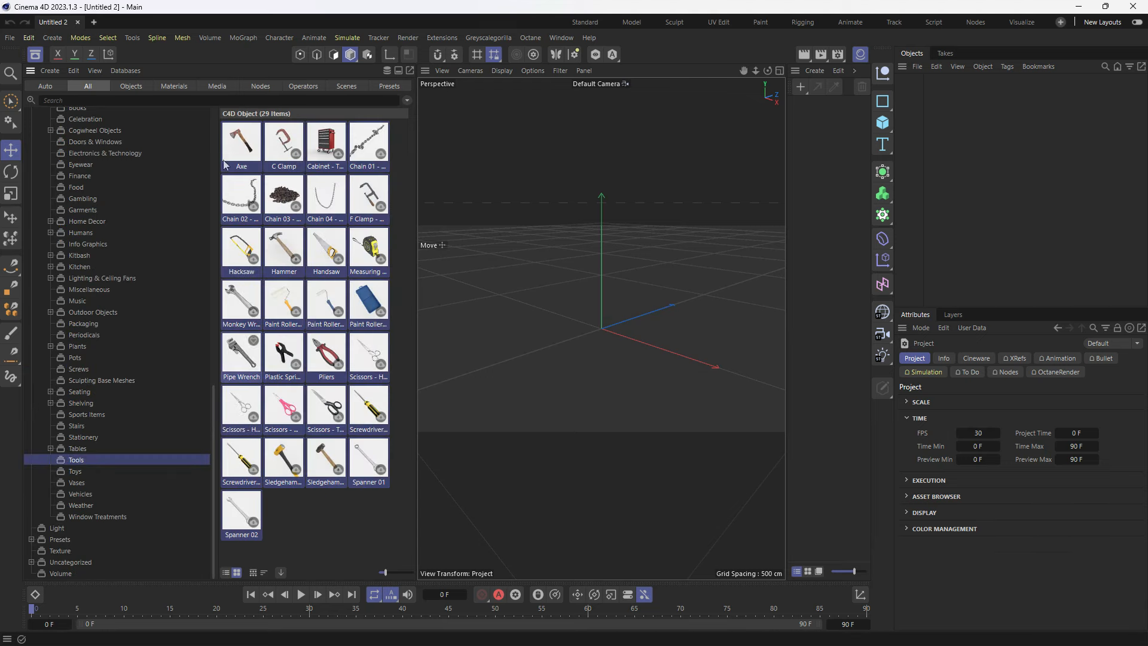
pyautogui.click(302, 544)
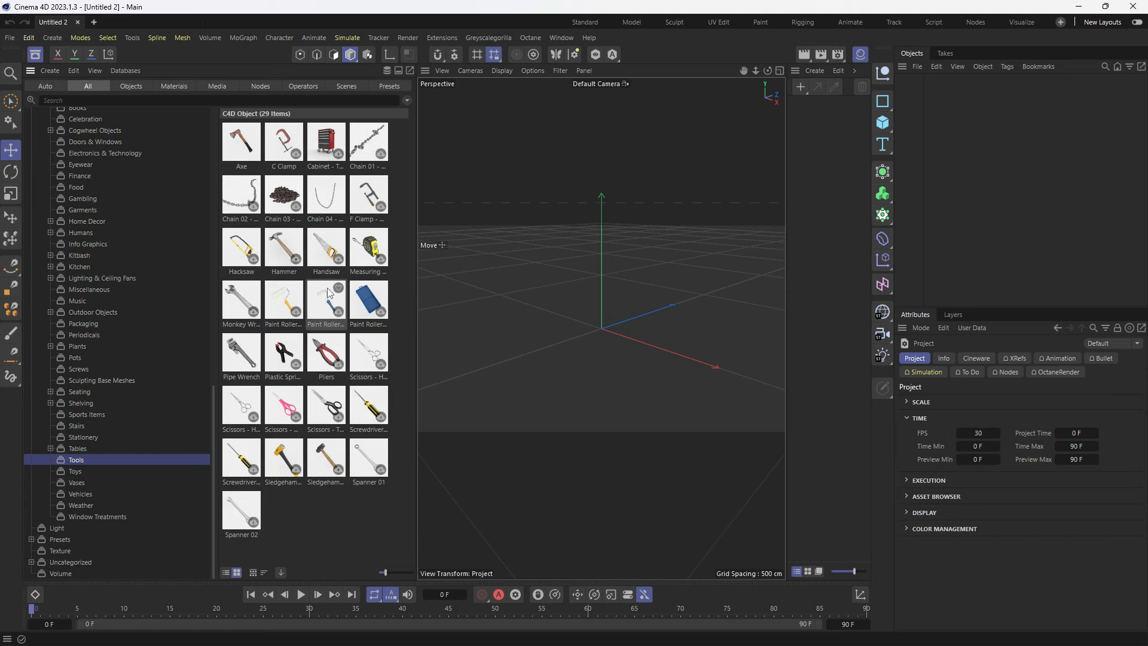
pyautogui.doubleClick(235, 359)
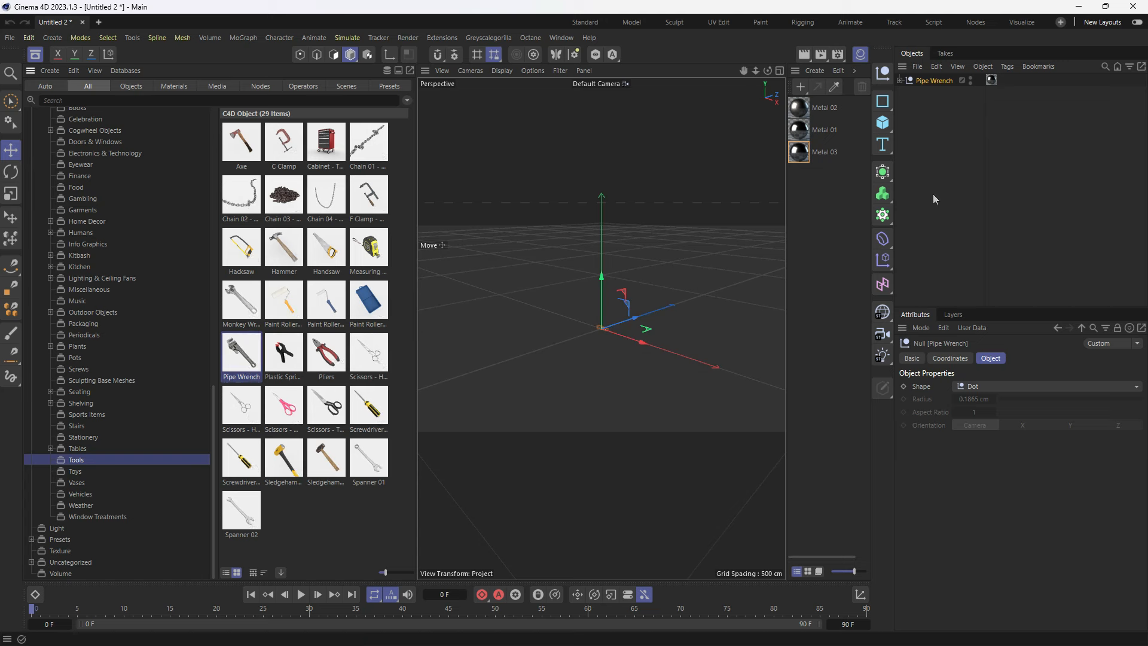
pyautogui.click(35, 55)
# Step: Examine the imported pipe wrench up close and from above in the viewport
pyautogui.scroll(5, 386, 325)
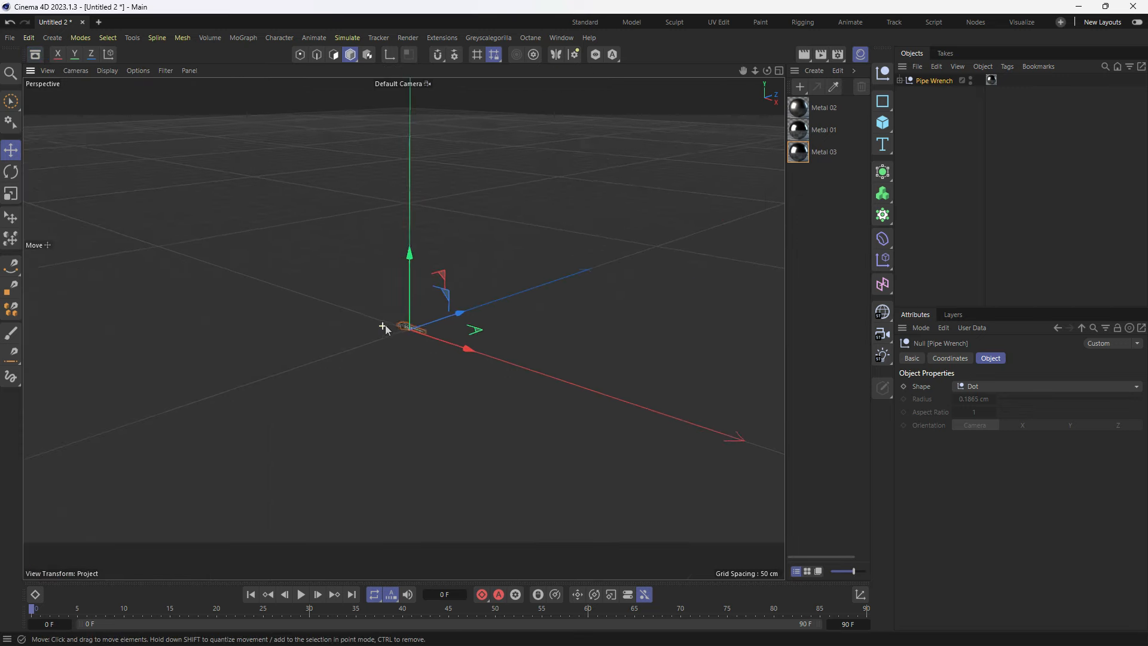
pyautogui.scroll(-2, 479, 281)
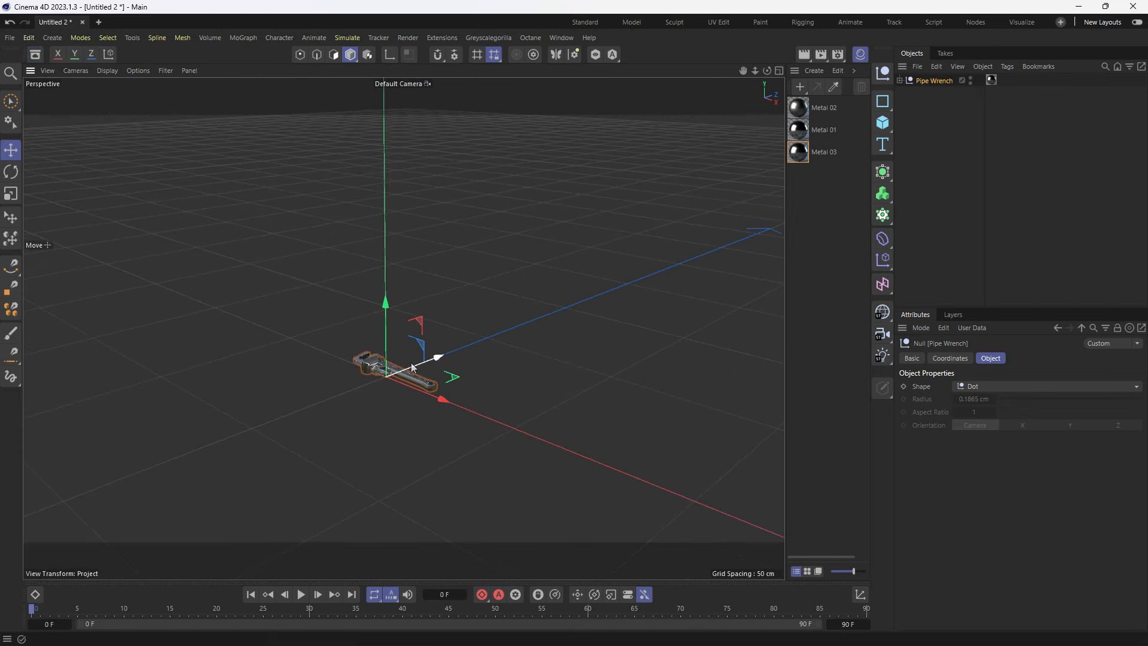
pyautogui.scroll(6, 422, 344)
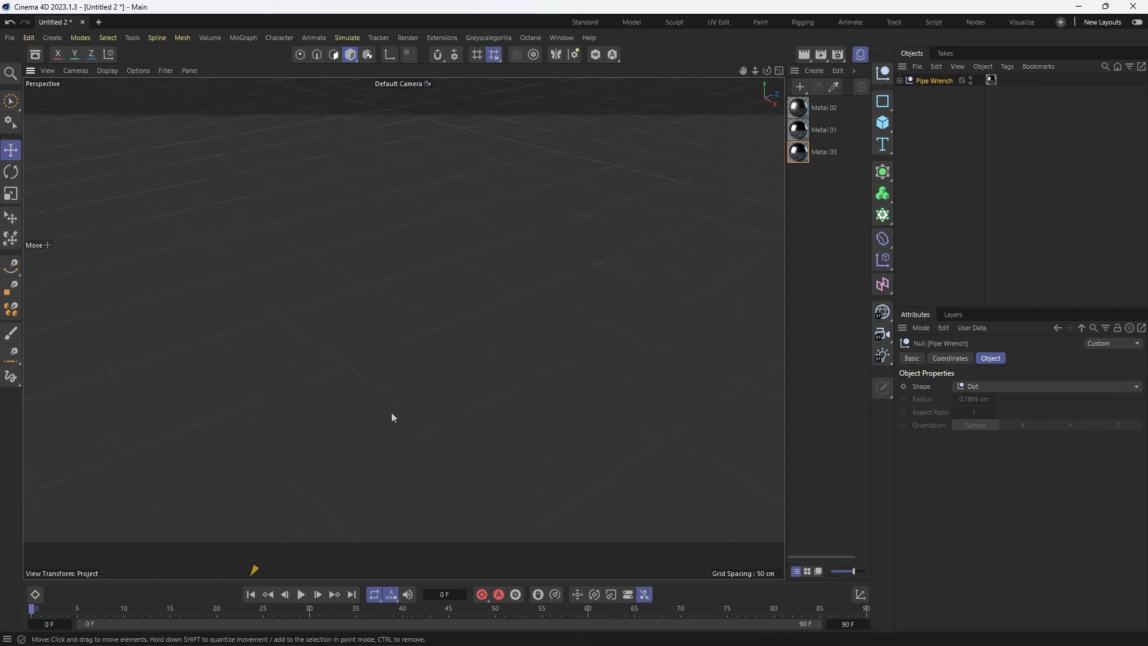
pyautogui.scroll(-5, 391, 416)
pyautogui.scroll(3, 429, 354)
pyautogui.keyDown('alt'); pyautogui.moveTo(429, 358); pyautogui.dragTo(551, 435); pyautogui.keyUp('alt')
pyautogui.keyDown('alt'); pyautogui.moveTo(551, 435); pyautogui.dragTo(490, 386, button='middle'); pyautogui.keyUp('alt')
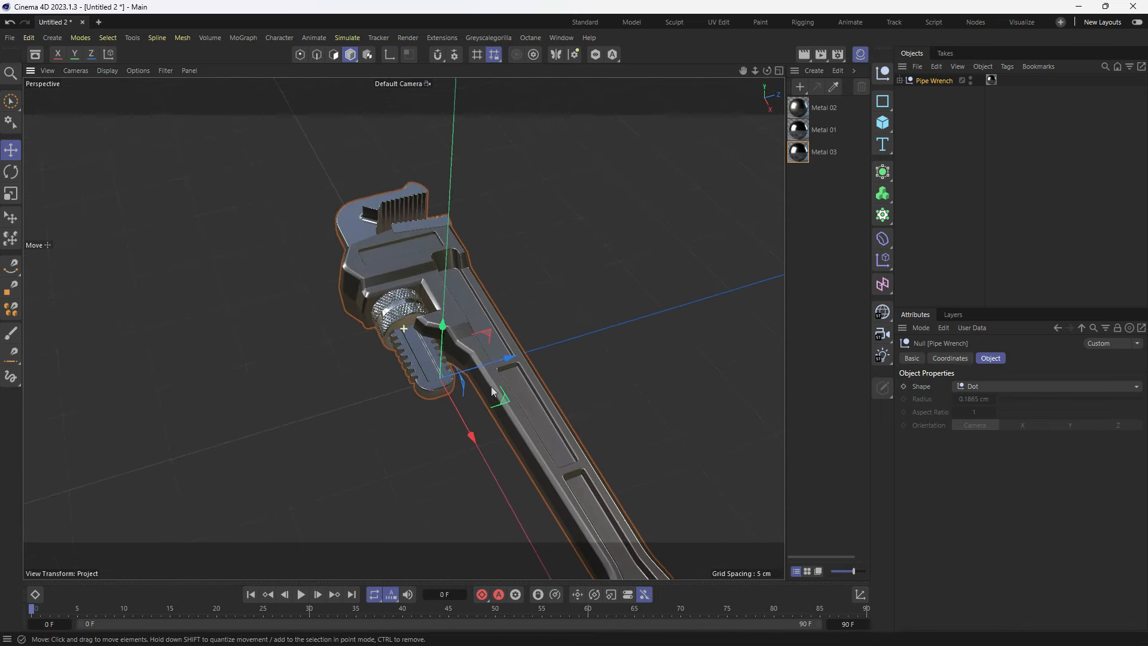
pyautogui.keyDown('alt'); pyautogui.moveTo(490, 387); pyautogui.dragTo(486, 418, button='right'); pyautogui.keyUp('alt')
pyautogui.keyDown('alt'); pyautogui.moveTo(528, 429); pyautogui.dragTo(515, 416, button='middle'); pyautogui.keyUp('alt')
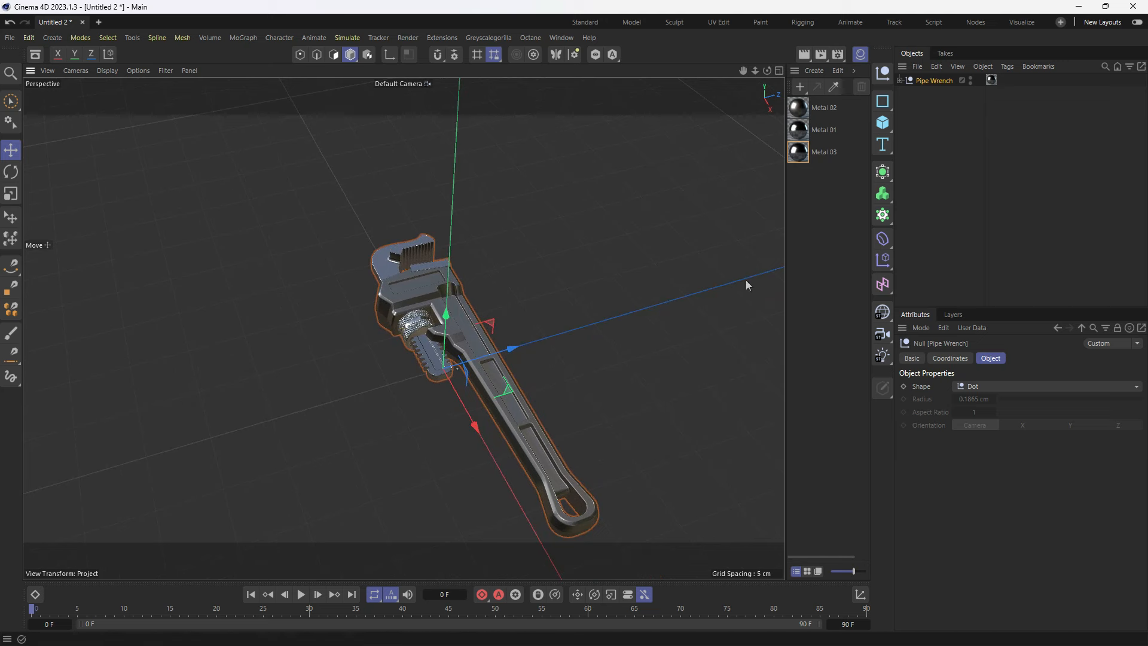
# Step: Delete all of the wrench's metal materials and expand the Pipe Wrench hierarchy to show its parts
pyautogui.moveTo(832, 238); pyautogui.dragTo(792, 97)
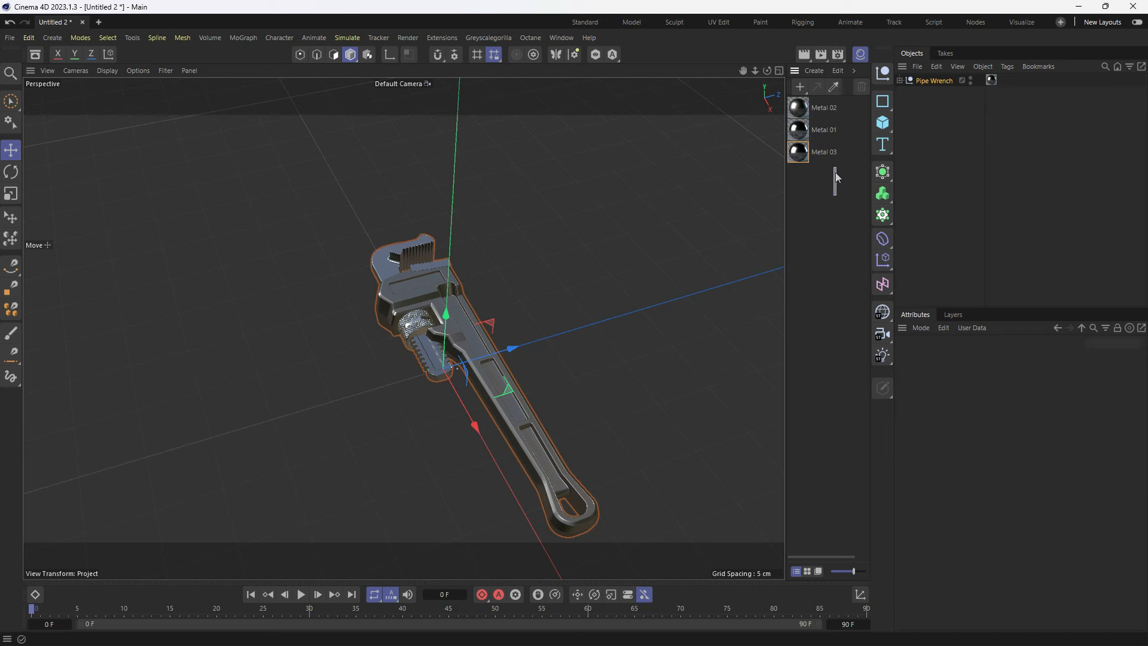
pyautogui.press('Delete')
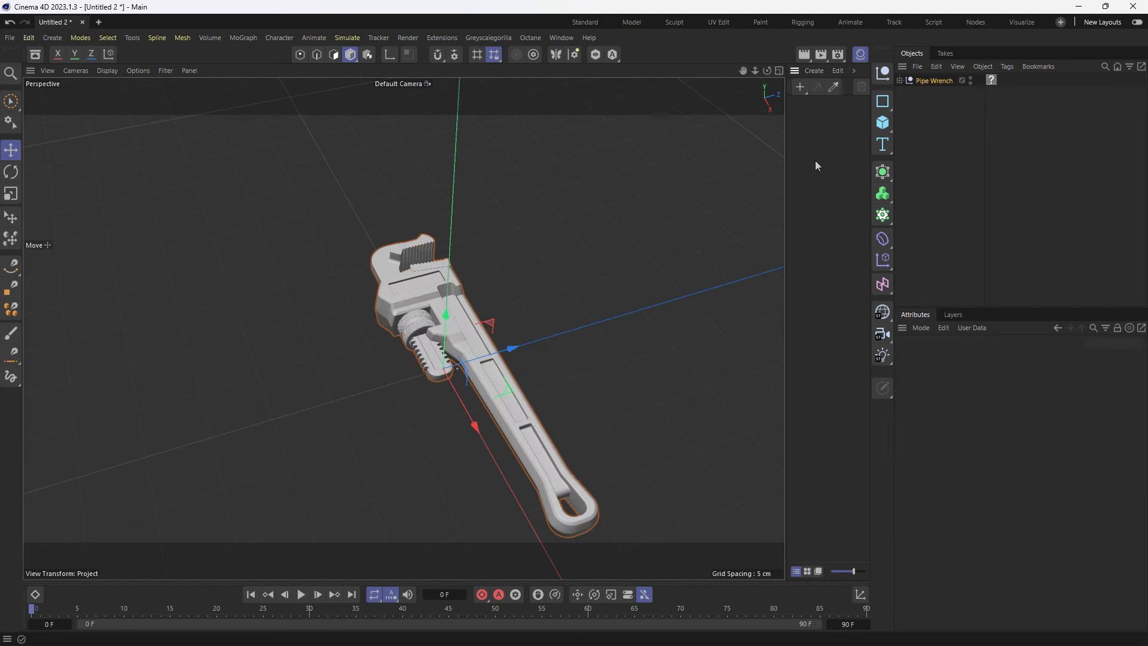
pyautogui.click(934, 82)
pyautogui.click(900, 80)
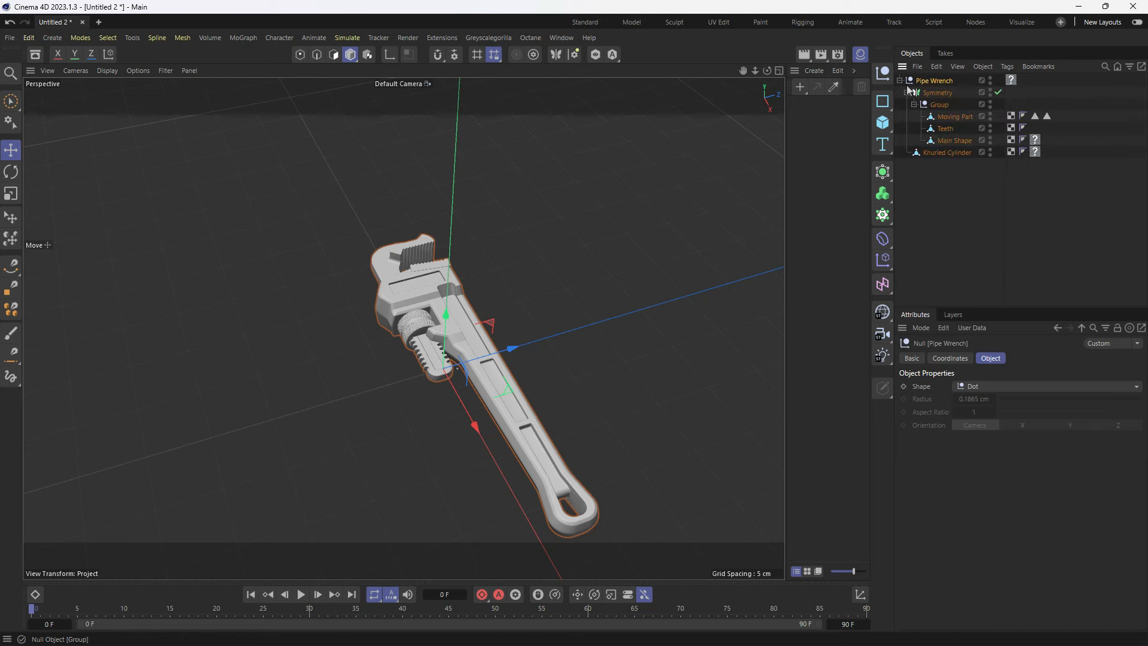
pyautogui.moveTo(967, 192); pyautogui.dragTo(916, 70)
pyautogui.click(947, 194)
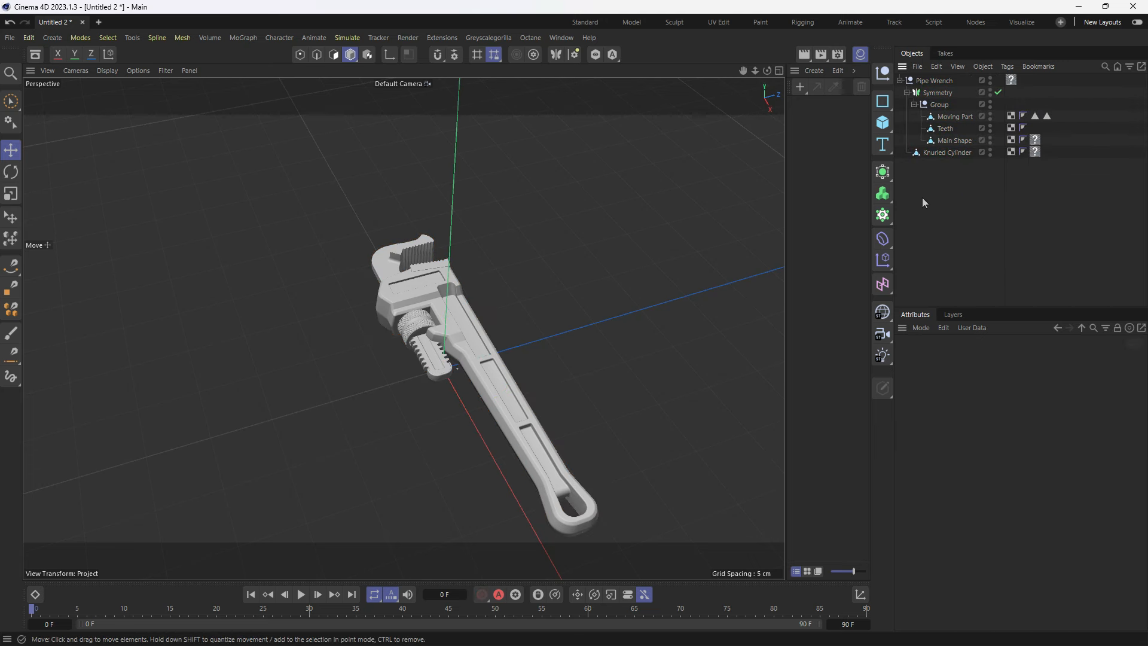
# Step: Stand the whole Pipe Wrench upright by setting its bank rotation (R.B) to 90°
pyautogui.click(936, 81)
pyautogui.click(950, 358)
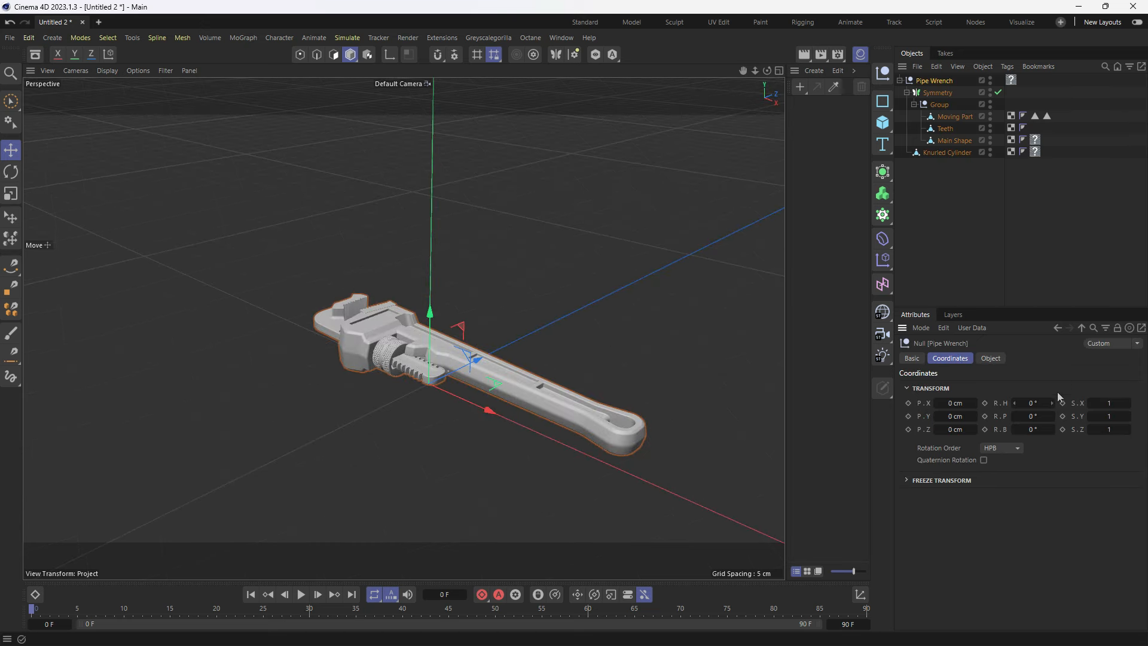
pyautogui.moveTo(1047, 403); pyautogui.dragTo(1045, 429)
pyautogui.write('0')
pyautogui.doubleClick(1045, 430)
pyautogui.write('90')
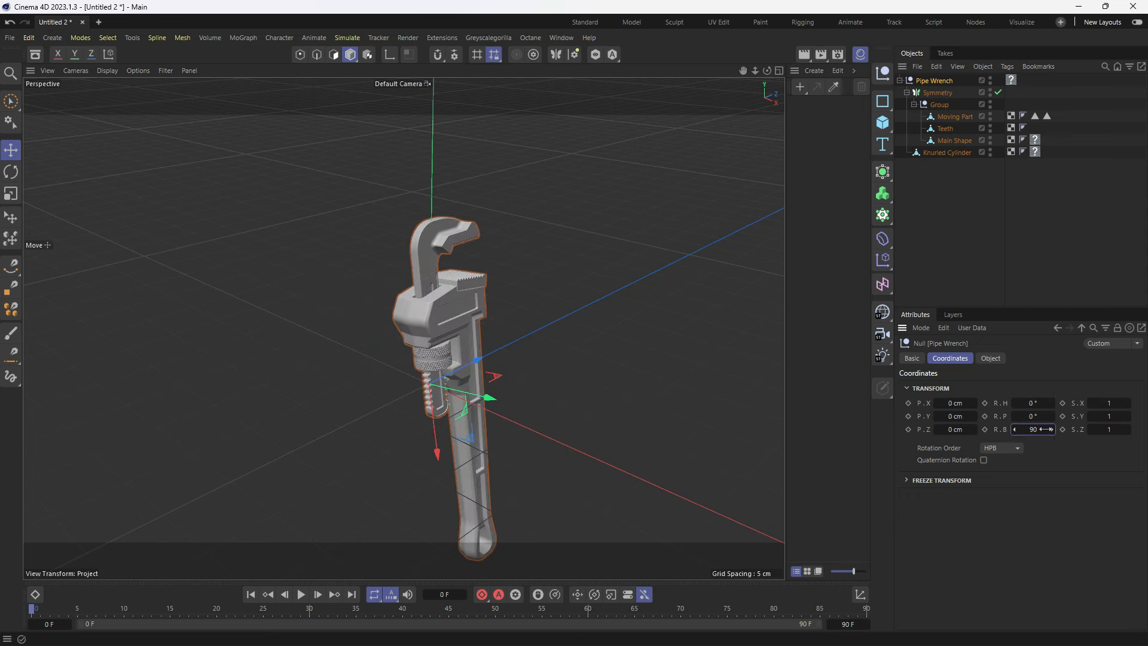
pyautogui.press('Return')
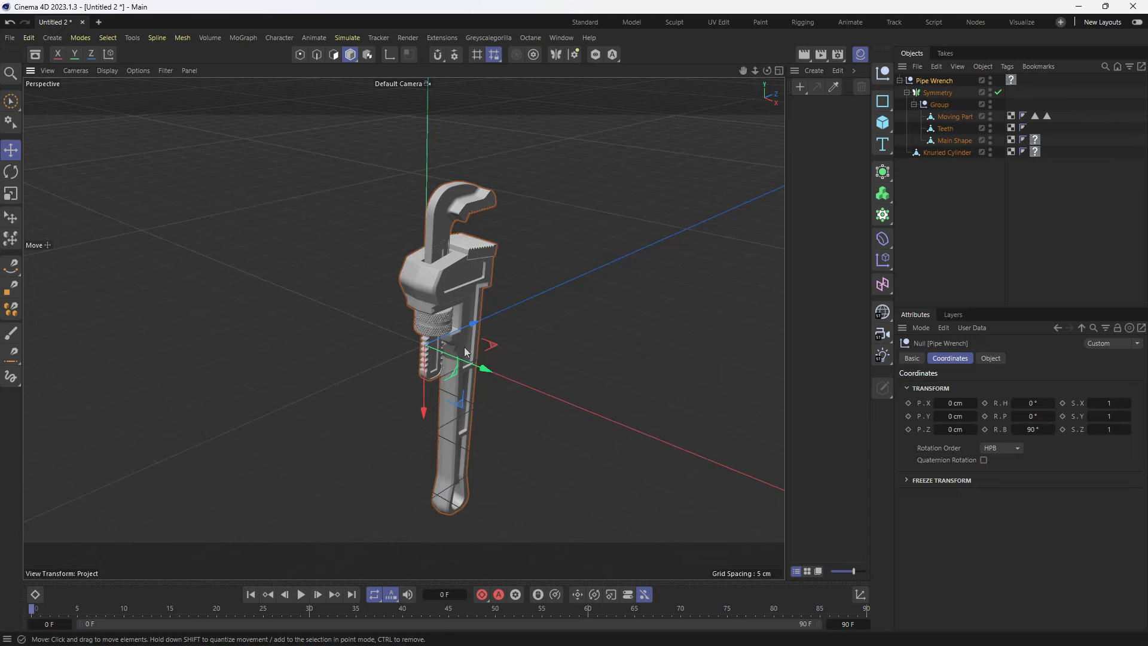
pyautogui.keyDown('alt'); pyautogui.moveTo(496, 377); pyautogui.dragTo(360, 249); pyautogui.keyUp('alt')
pyautogui.click(951, 188)
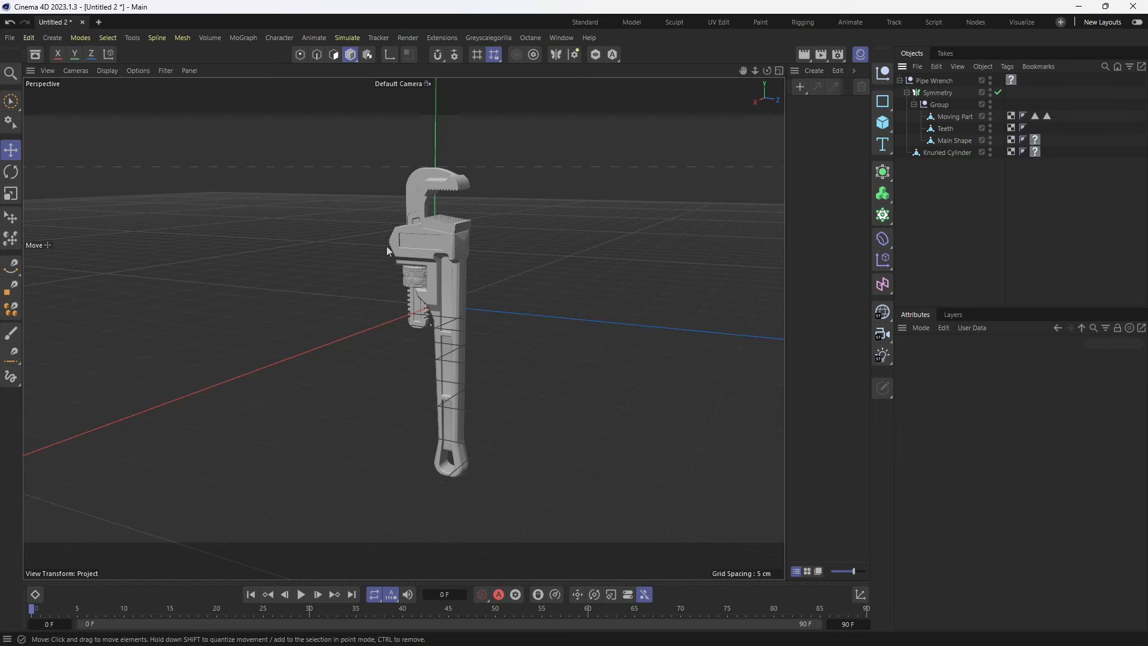
# Step: Open the Octane Live Viewer, add an Octane Camera to the scene and put the viewer window away
pyautogui.click(527, 40)
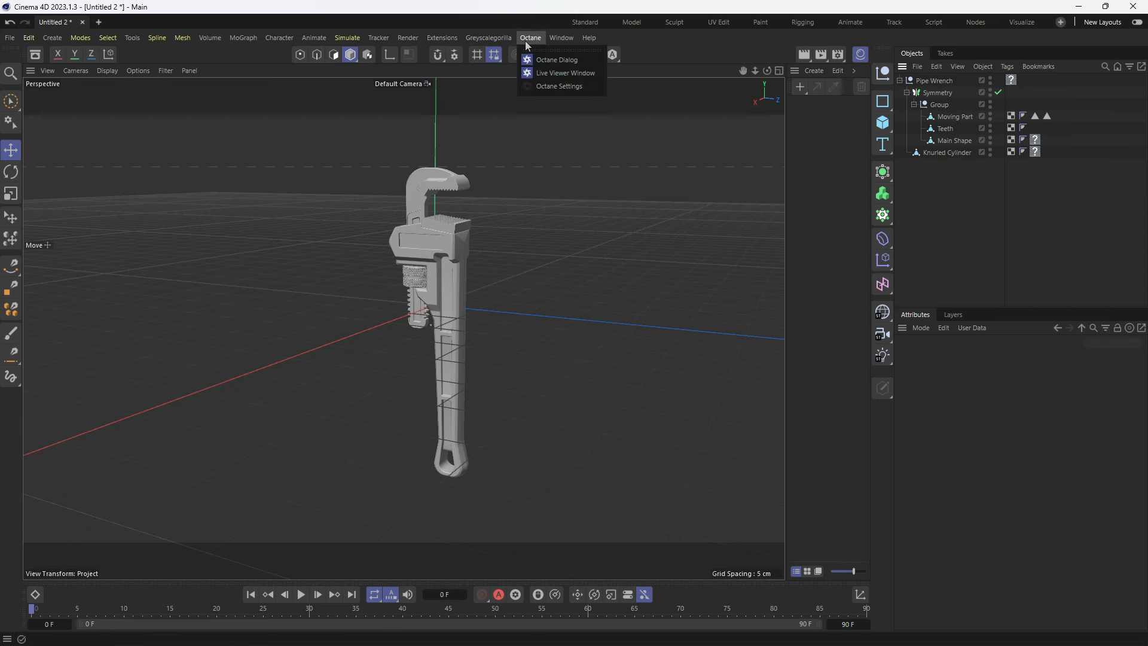
pyautogui.click(546, 73)
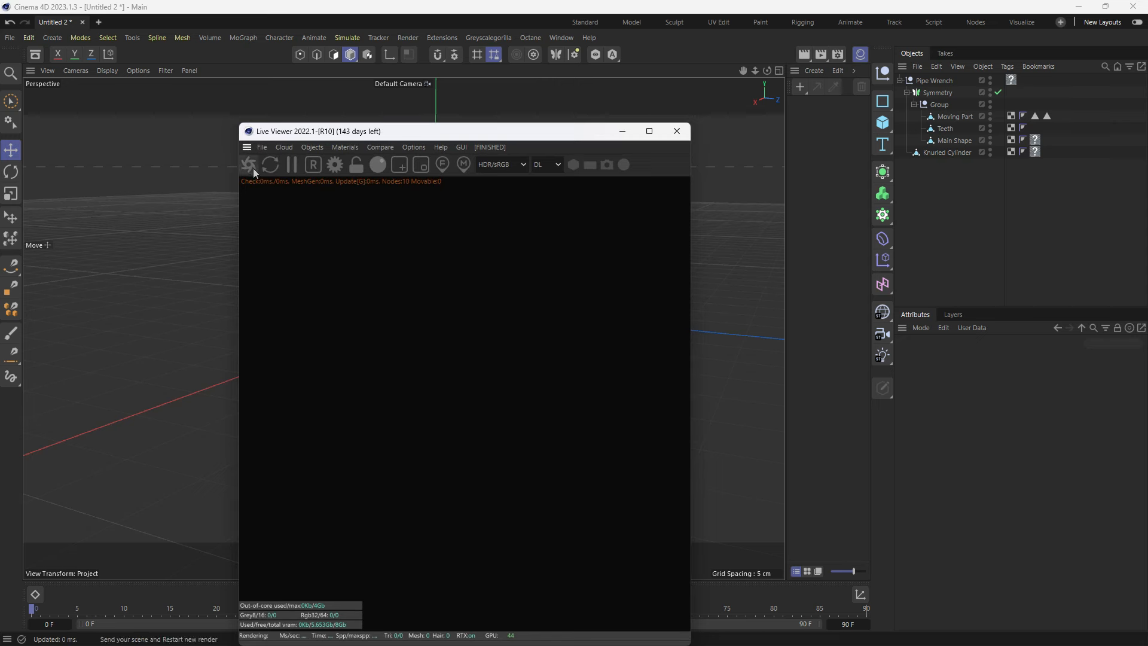
pyautogui.moveTo(356, 133); pyautogui.dragTo(310, 83)
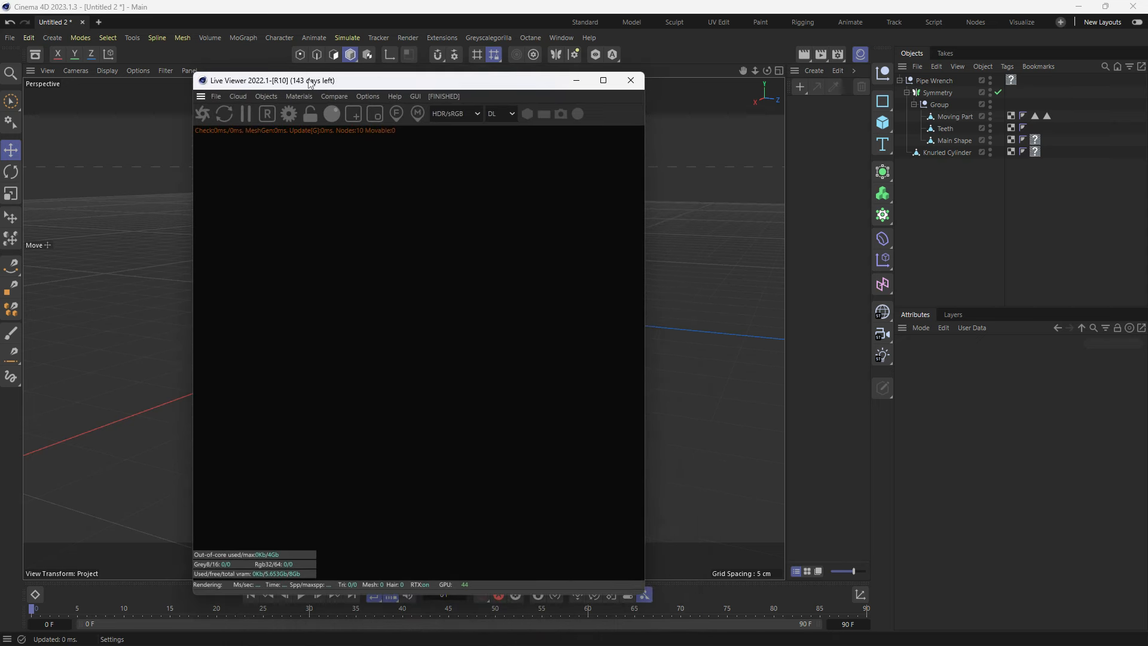
pyautogui.click(264, 98)
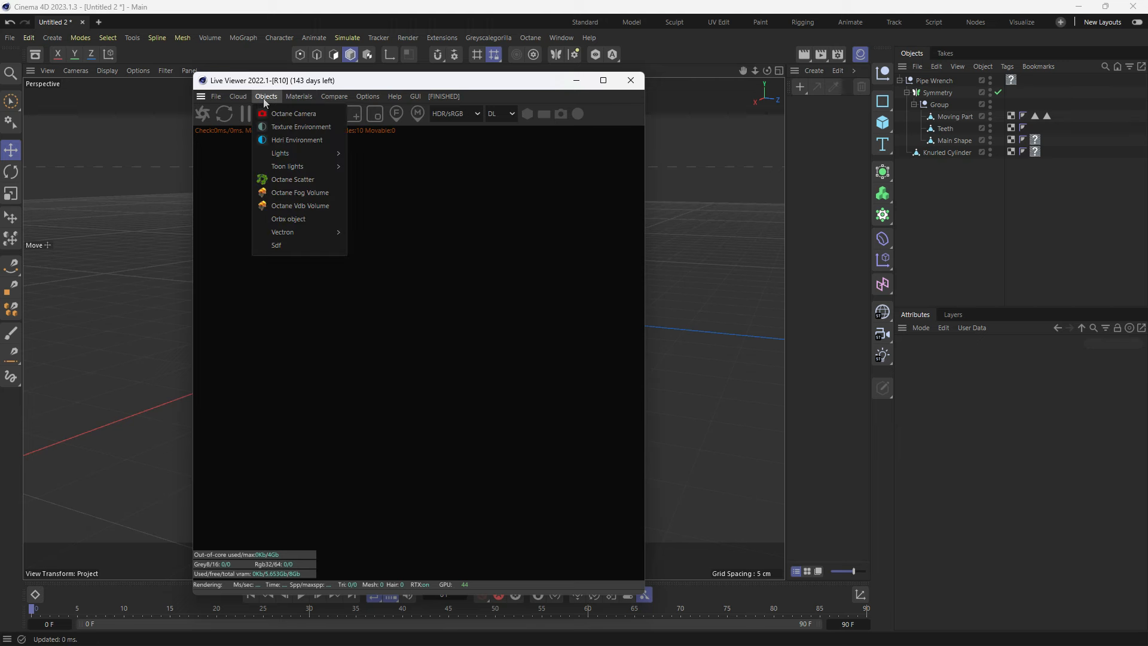
pyautogui.click(298, 114)
pyautogui.click(574, 91)
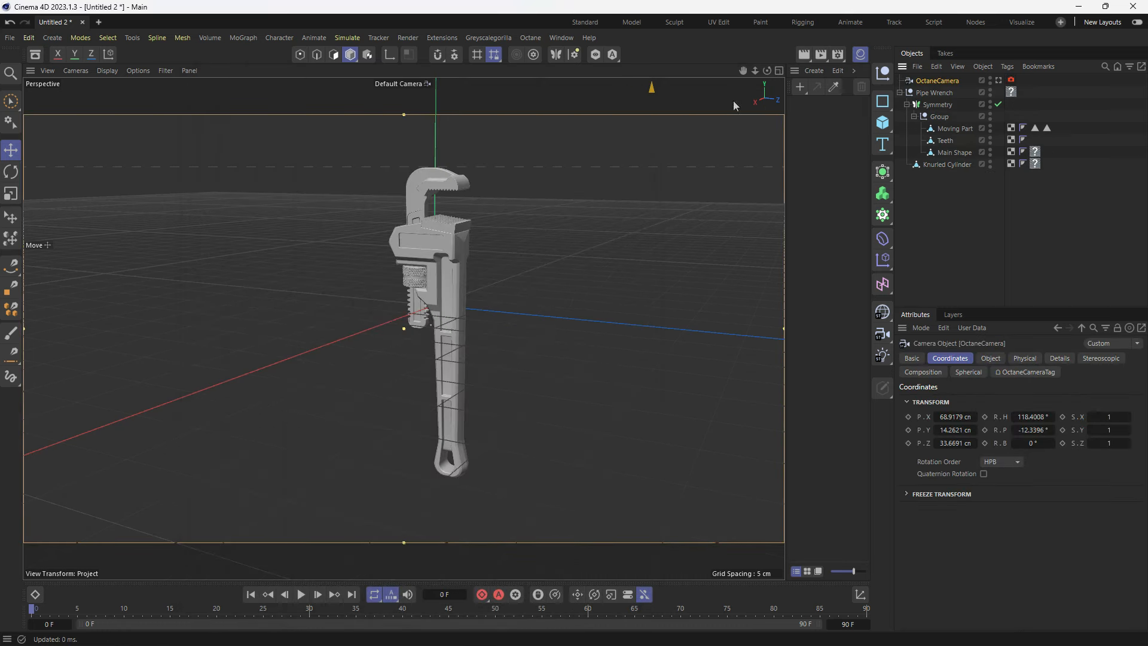
# Step: Look through the OctaneCamera and frame a close-up of the wrench's jaws and knurled cylinder from slightly below
pyautogui.click(999, 81)
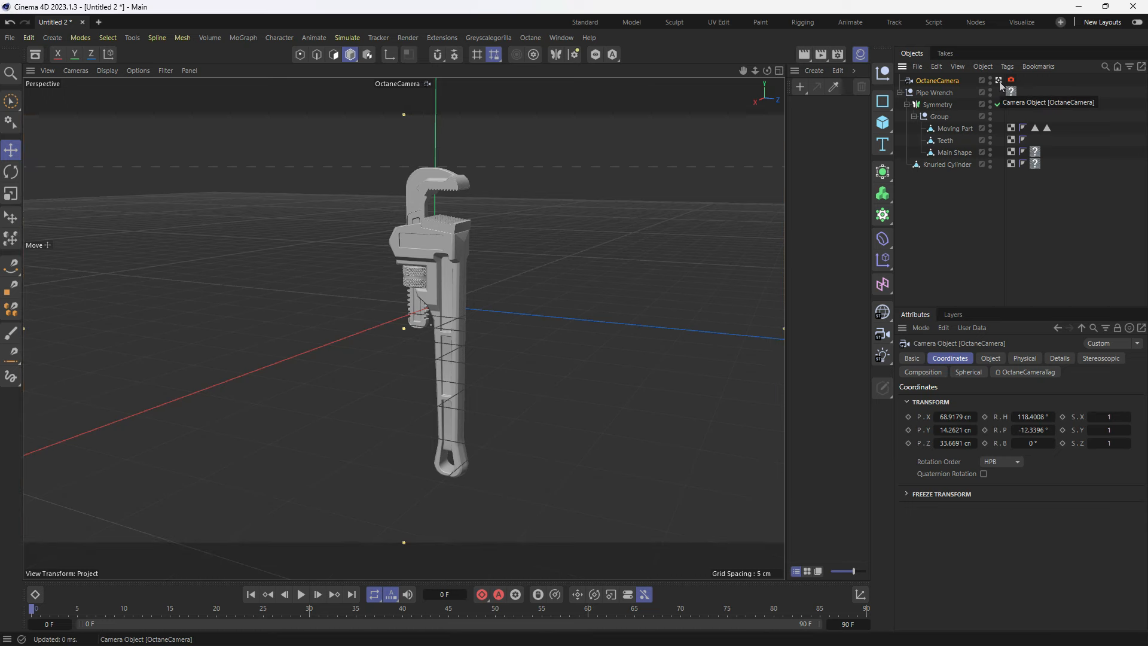
pyautogui.scroll(-2, 505, 269)
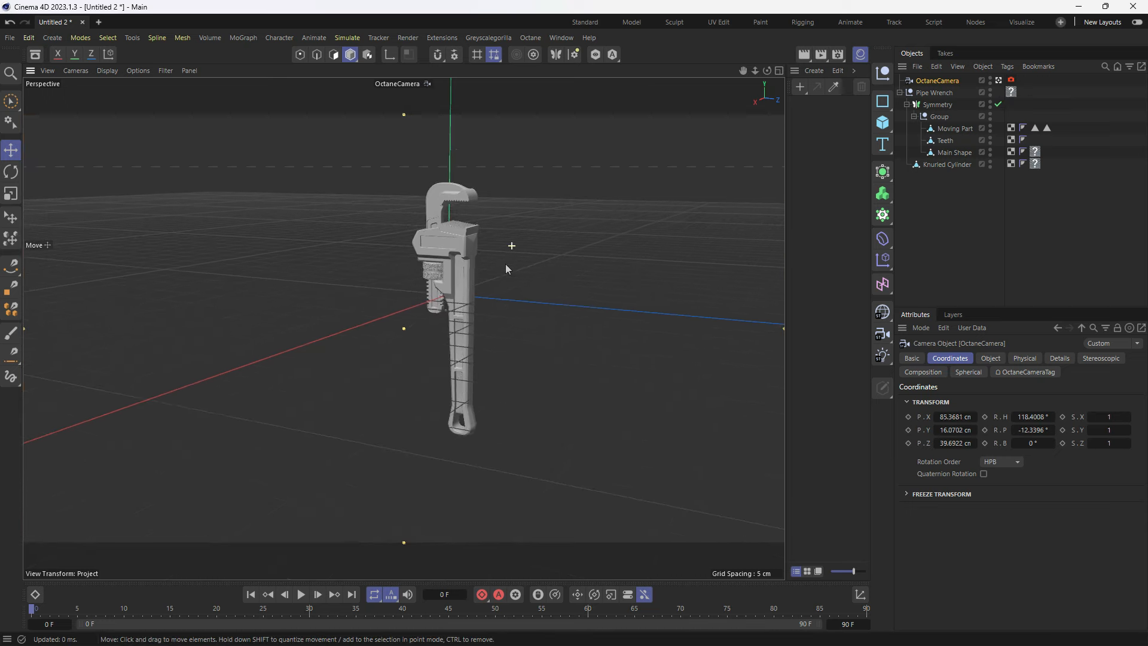
pyautogui.keyDown('alt'); pyautogui.moveTo(434, 237); pyautogui.dragTo(547, 272); pyautogui.keyUp('alt')
pyautogui.keyDown('alt'); pyautogui.moveTo(467, 234); pyautogui.dragTo(476, 157, button='right'); pyautogui.keyUp('alt')
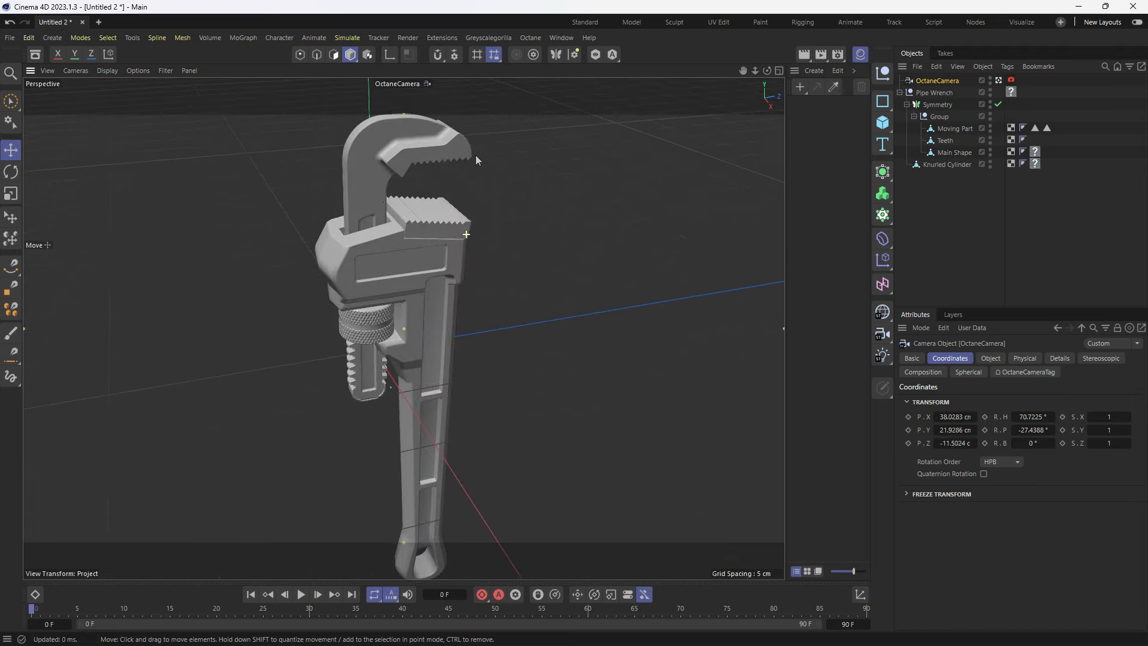
pyautogui.keyDown('alt'); pyautogui.moveTo(476, 156); pyautogui.dragTo(444, 267, button='middle'); pyautogui.keyUp('alt')
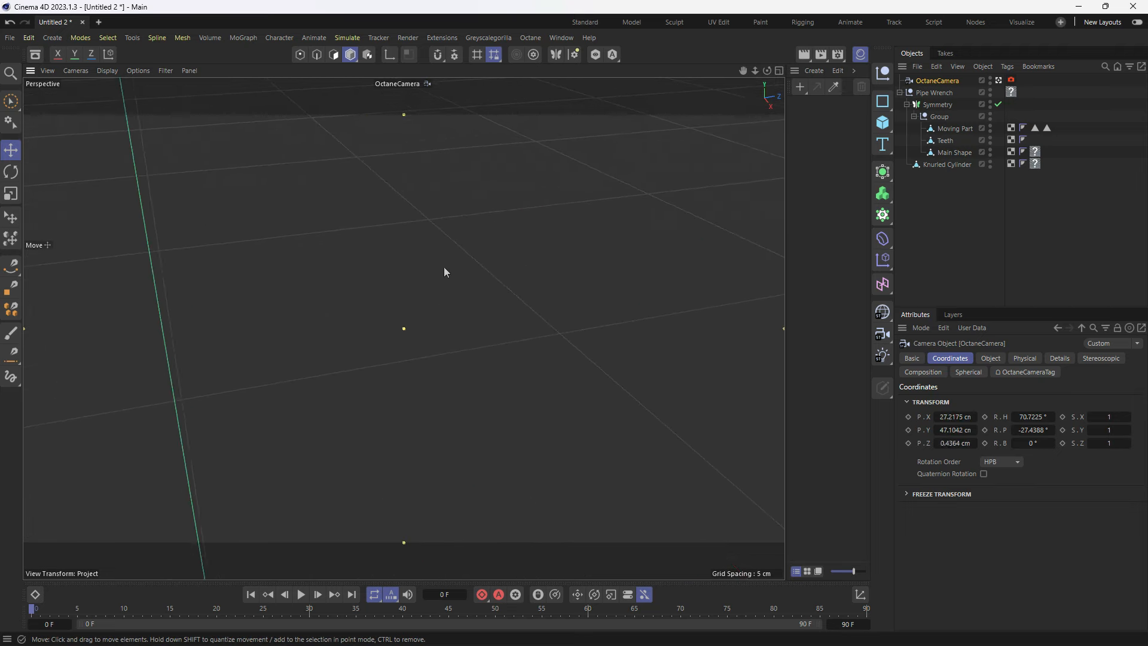
pyautogui.keyDown('alt'); pyautogui.moveTo(443, 267); pyautogui.dragTo(400, 434, button='right'); pyautogui.keyUp('alt')
pyautogui.keyDown('alt'); pyautogui.moveTo(399, 434); pyautogui.dragTo(373, 373, button='middle'); pyautogui.keyUp('alt')
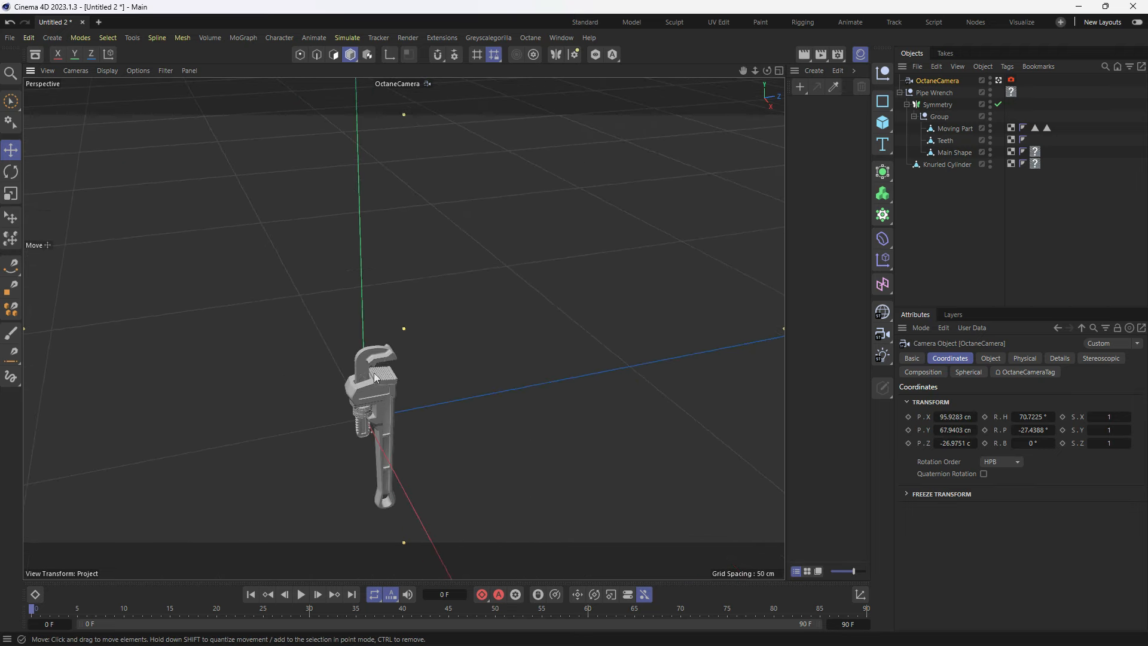
pyautogui.keyDown('alt'); pyautogui.moveTo(374, 373); pyautogui.dragTo(408, 290, button='right'); pyautogui.keyUp('alt')
pyautogui.keyDown('alt'); pyautogui.moveTo(417, 387); pyautogui.dragTo(352, 342); pyautogui.keyUp('alt')
pyautogui.keyDown('alt'); pyautogui.moveTo(423, 387); pyautogui.dragTo(410, 314, button='middle'); pyautogui.keyUp('alt')
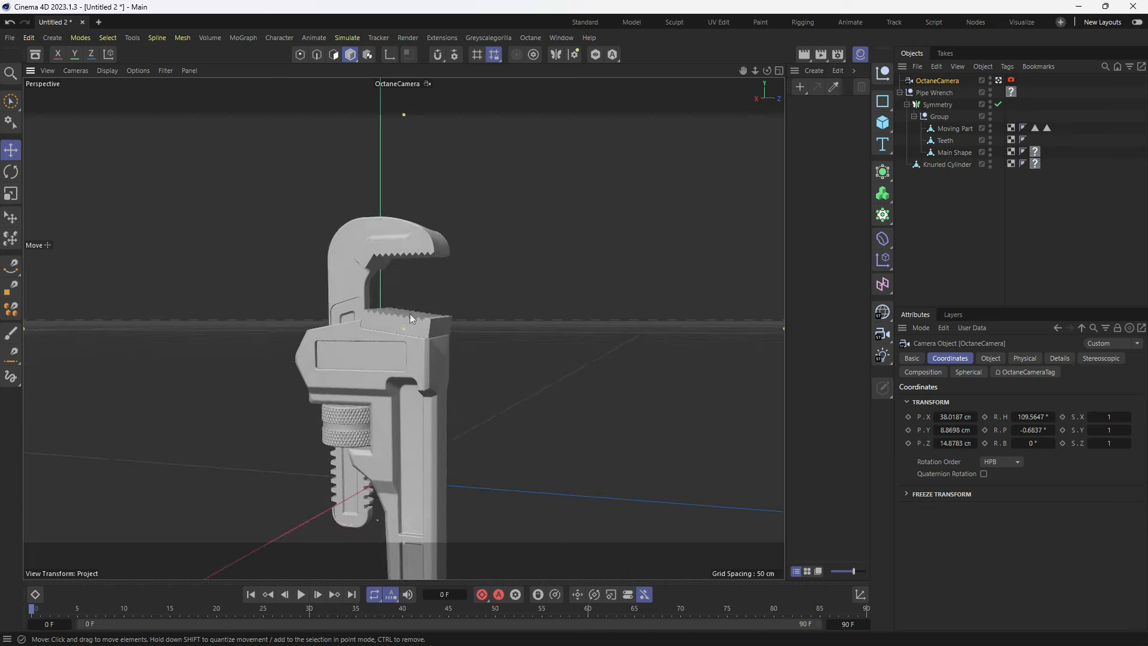
pyautogui.keyDown('alt'); pyautogui.moveTo(411, 314); pyautogui.dragTo(418, 264, button='right'); pyautogui.keyUp('alt')
pyautogui.keyDown('alt'); pyautogui.moveTo(418, 265); pyautogui.dragTo(365, 320); pyautogui.keyUp('alt')
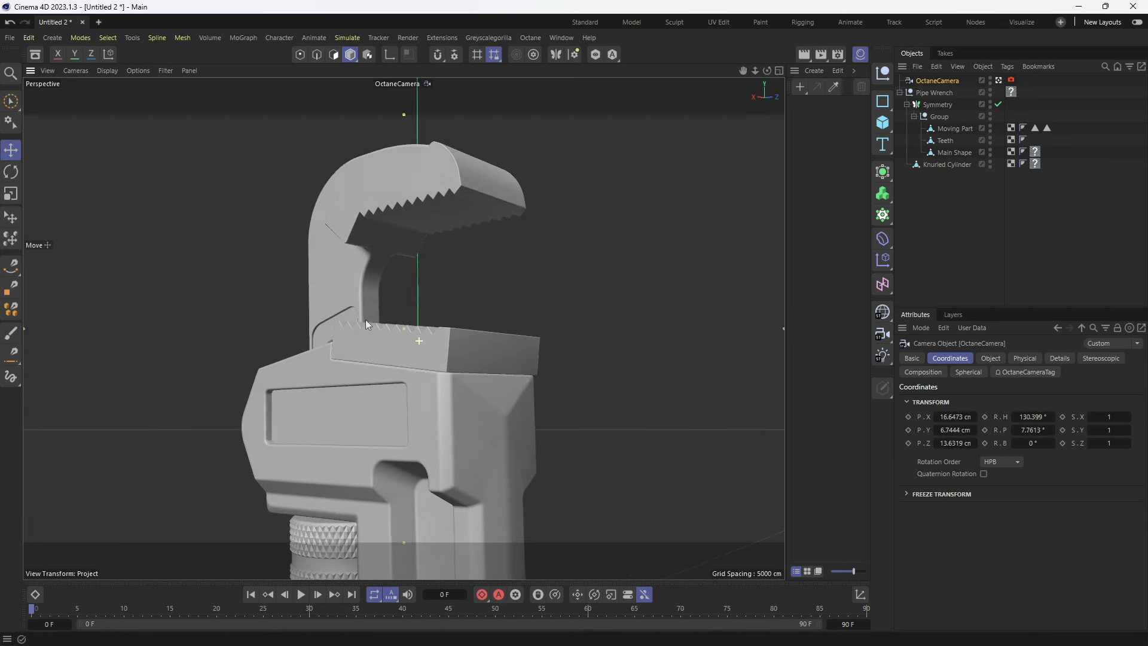
pyautogui.keyDown('alt'); pyautogui.moveTo(366, 321); pyautogui.dragTo(415, 344, button='right'); pyautogui.keyUp('alt')
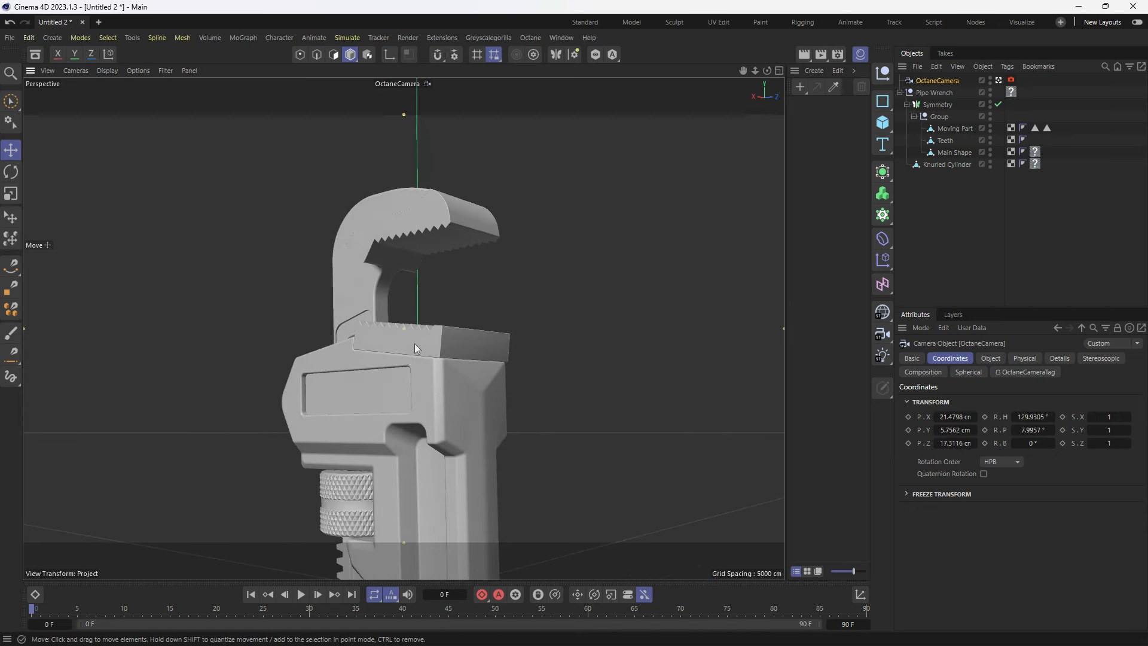
# Step: Check the OctaneCamera's placement relative to the wrench from the default view, and return to looking through the camera
pyautogui.click(998, 80)
pyautogui.keyDown('alt'); pyautogui.moveTo(612, 287); pyautogui.dragTo(518, 314, button='middle'); pyautogui.keyUp('alt')
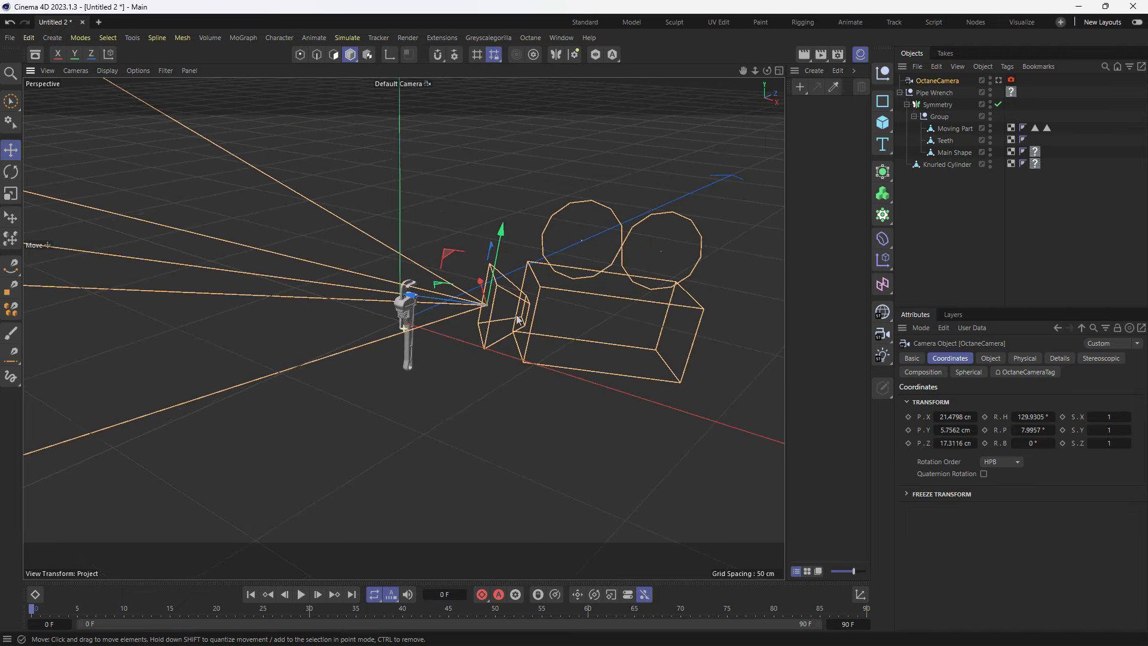
pyautogui.keyDown('alt'); pyautogui.moveTo(511, 294); pyautogui.dragTo(476, 333, button='right'); pyautogui.keyUp('alt')
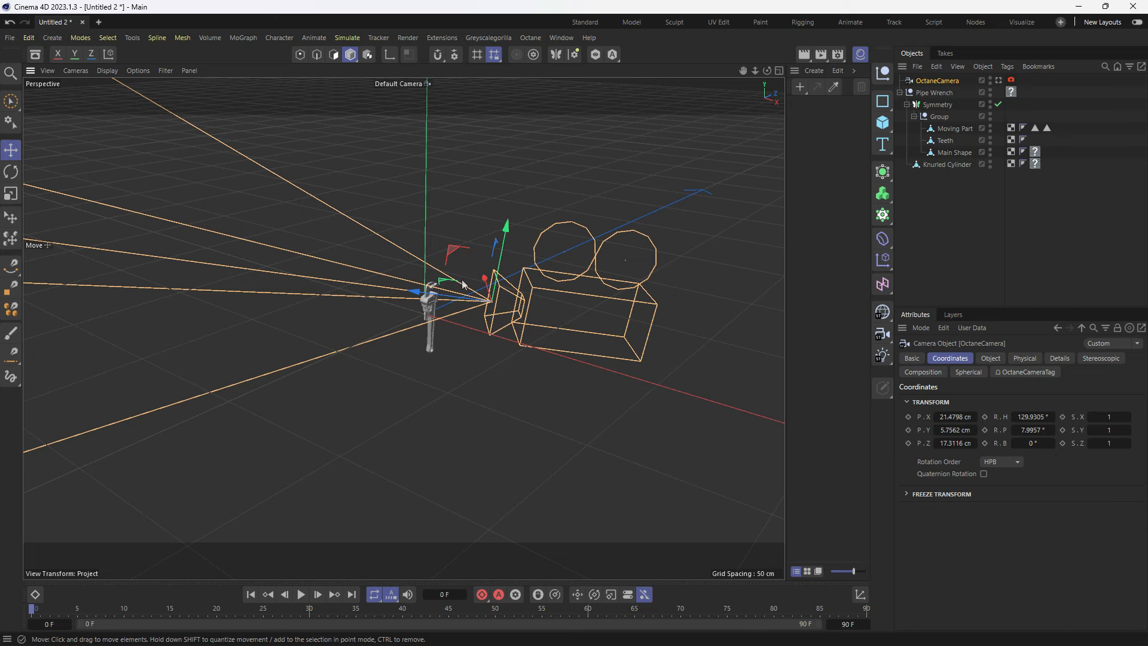
pyautogui.click(998, 80)
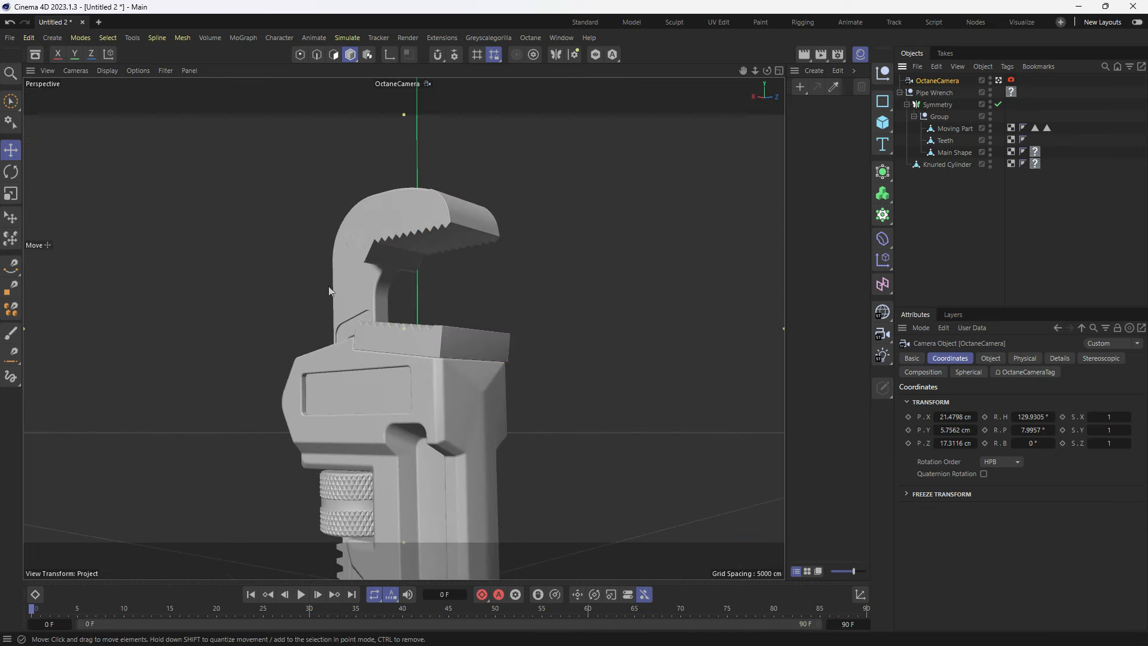
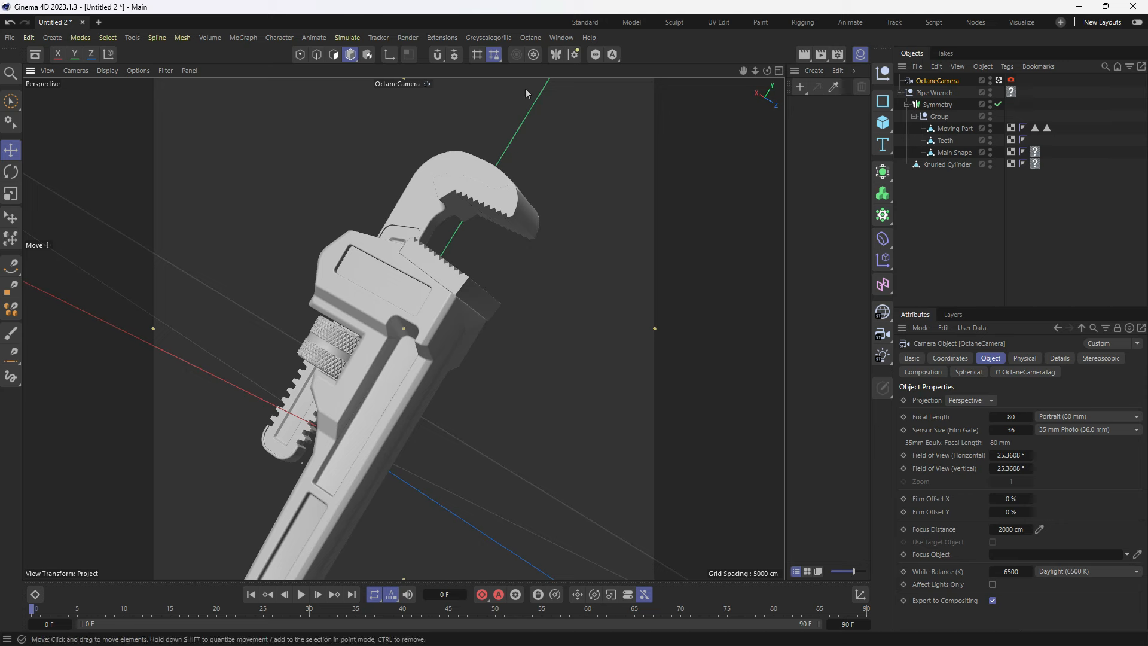
# Step: Open the Octane Live Viewer, dock it beside the viewport and adjust the width of the two views
pyautogui.click(531, 37)
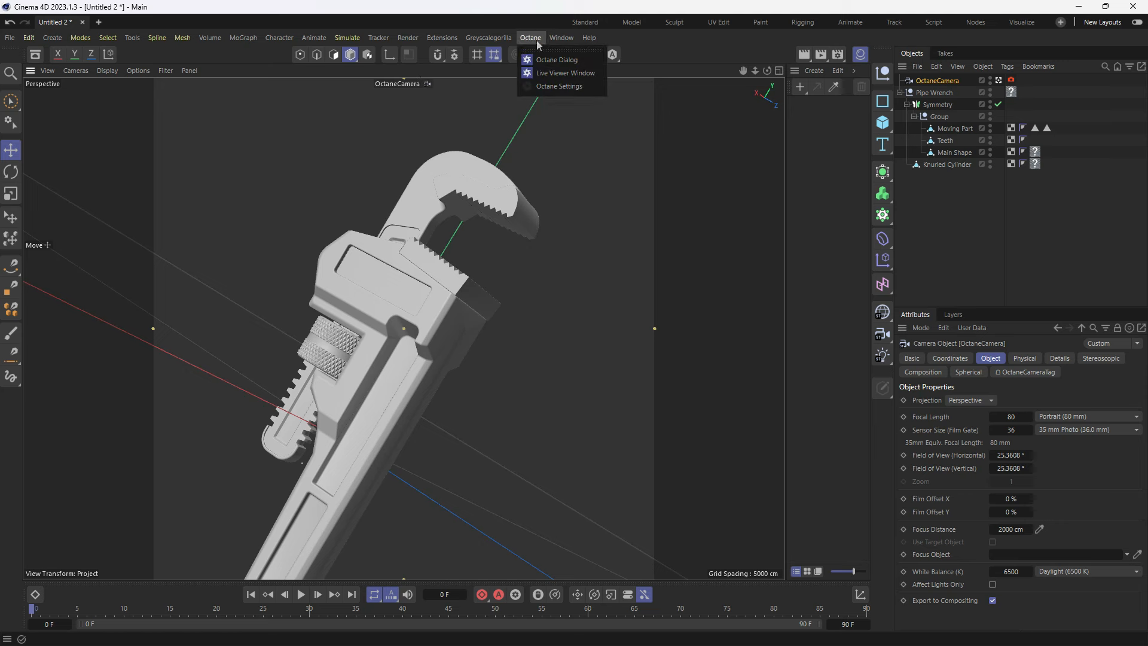
pyautogui.click(555, 73)
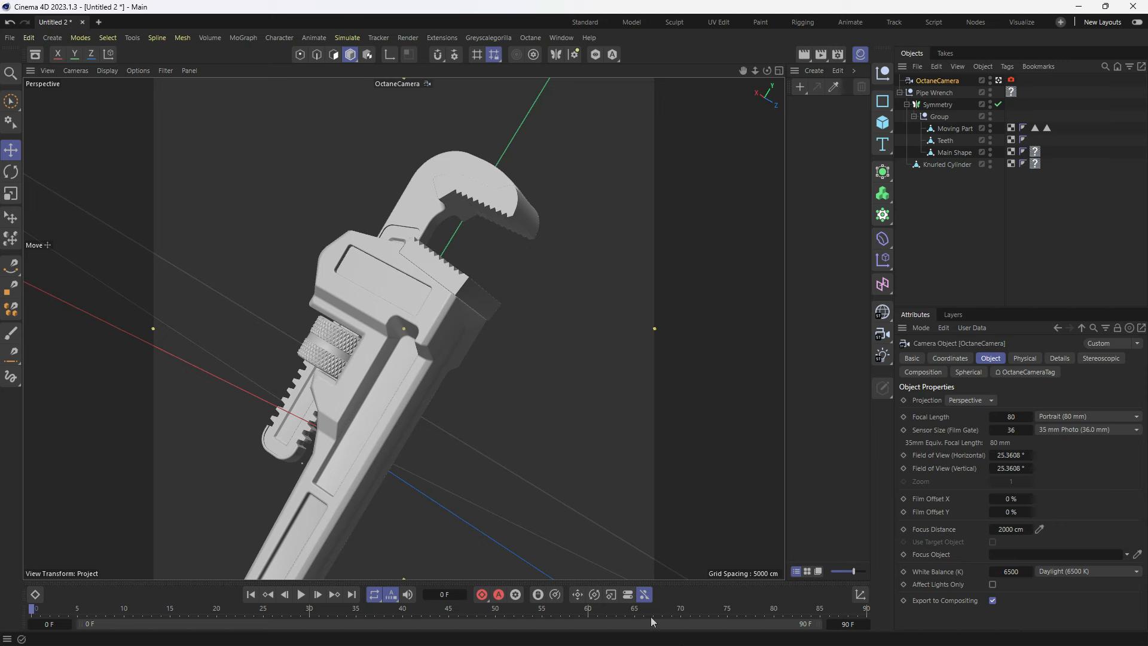
pyautogui.press('super')
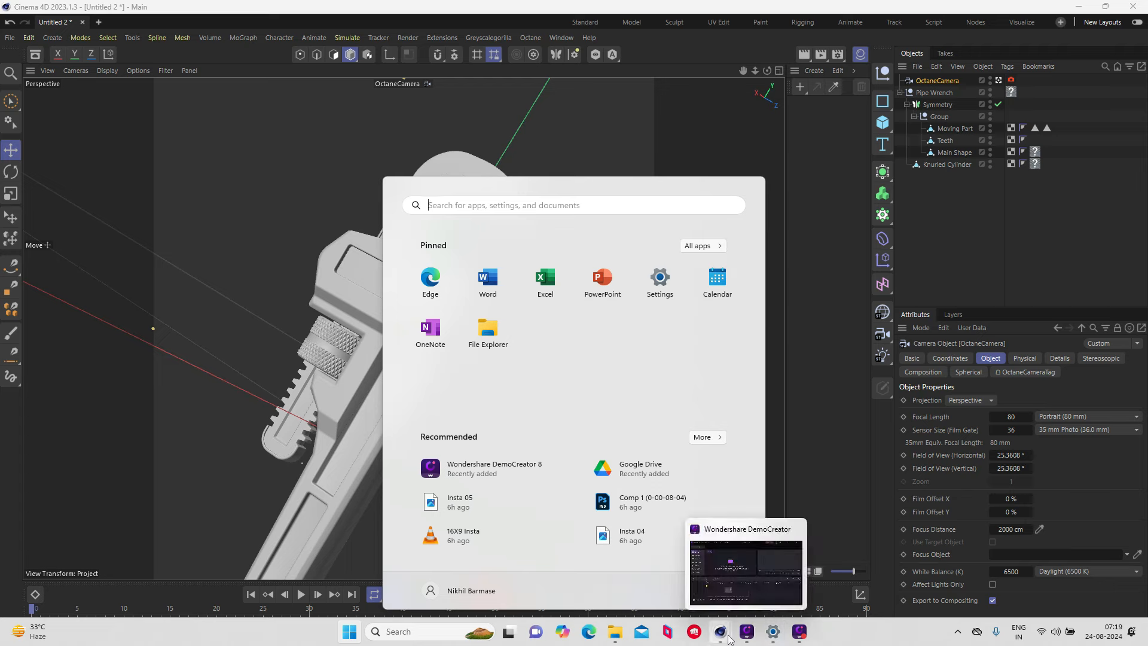
pyautogui.moveTo(772, 633)
pyautogui.click(781, 594)
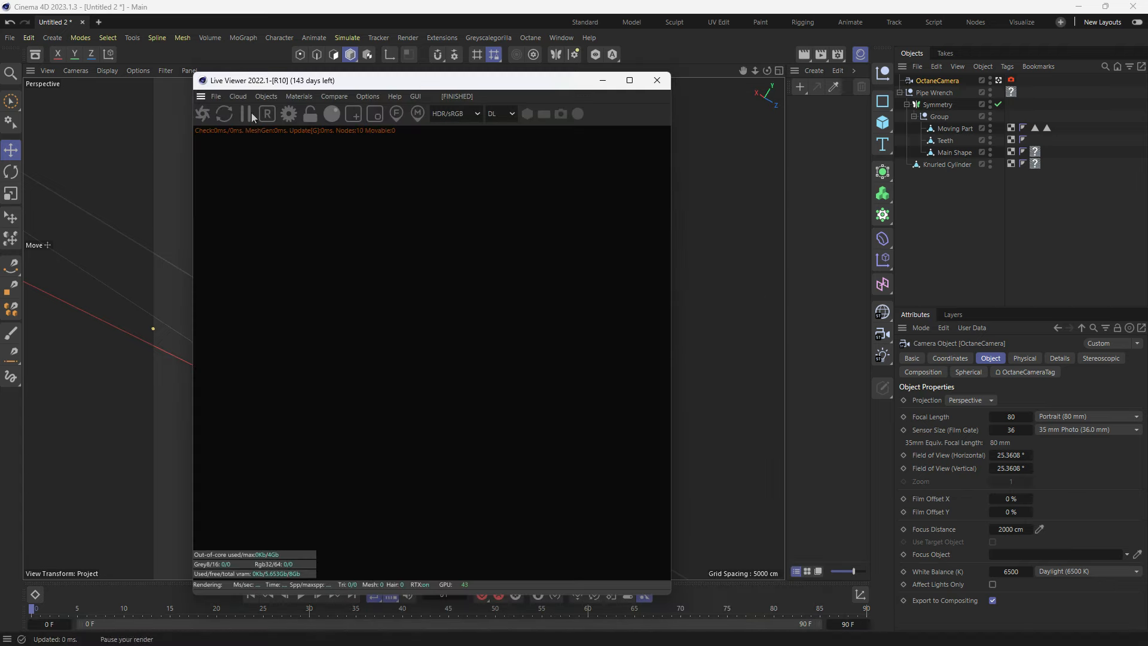
pyautogui.moveTo(272, 86)
pyautogui.mouseDown()
pyautogui.moveTo(215, 86)
pyautogui.moveTo(274, 86)
pyautogui.moveTo(266, 90)
pyautogui.mouseUp()
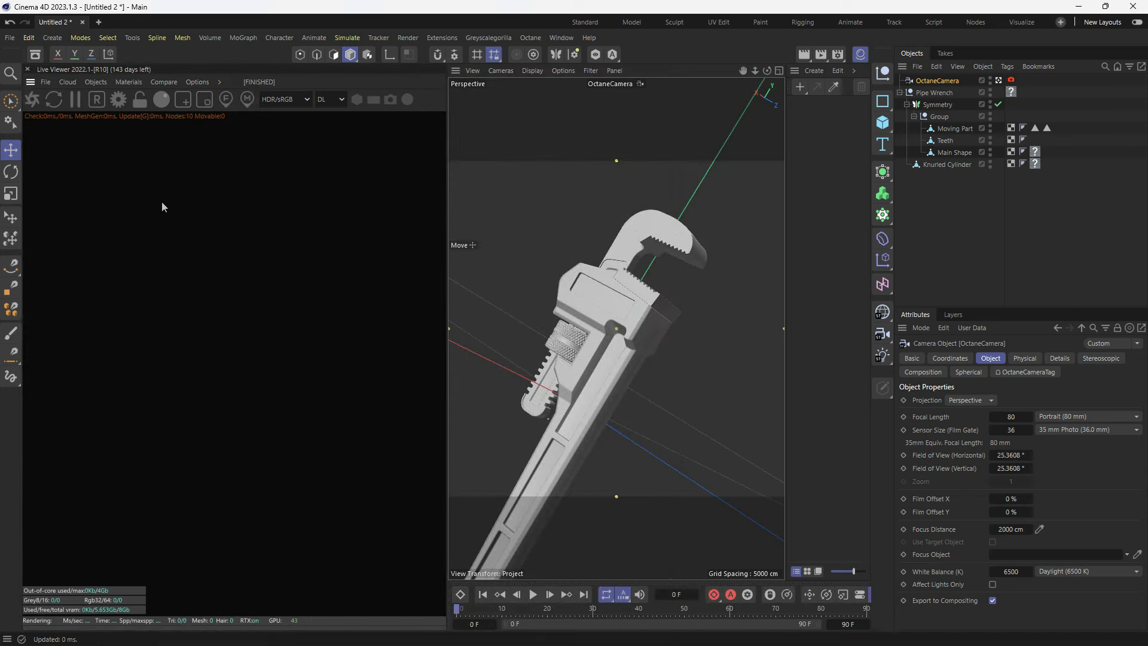
pyautogui.moveTo(448, 309); pyautogui.dragTo(224, 319)
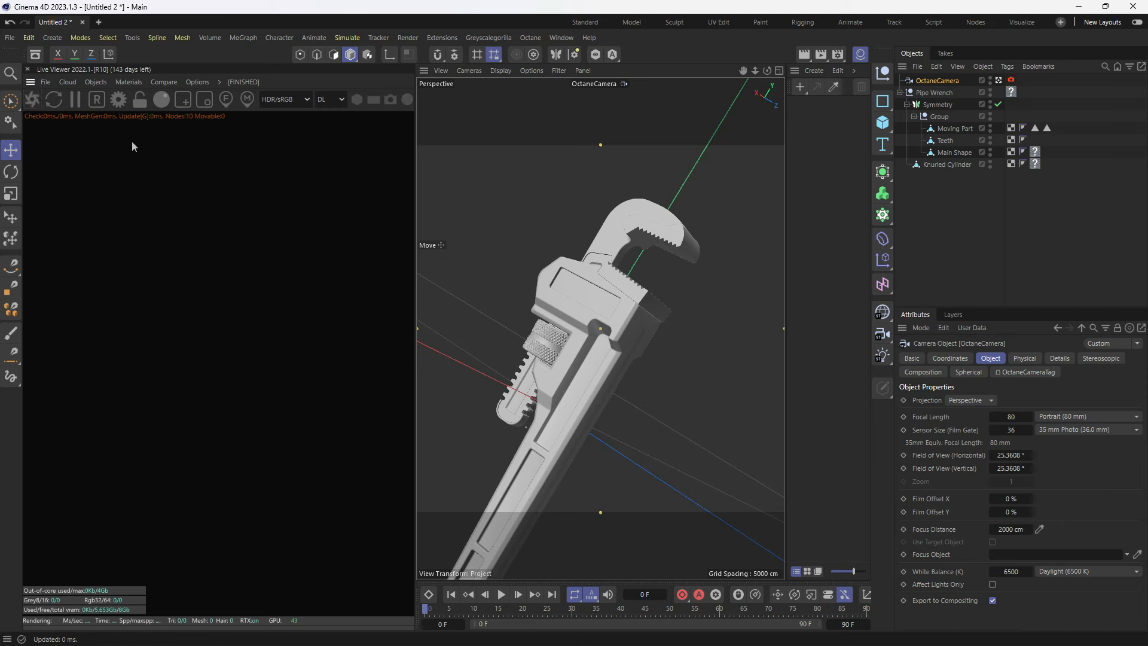
# Step: Start rendering the wrench in the Live Viewer, lock the viewer to the output resolution and inspect the render at several zoom levels
pyautogui.click(38, 99)
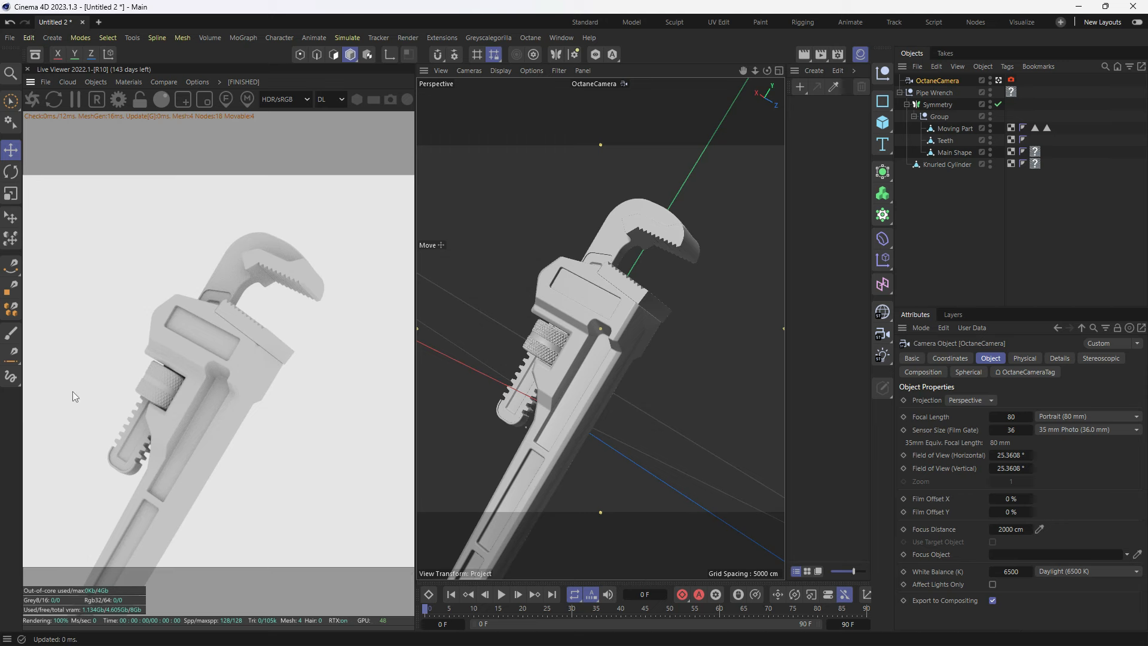
pyautogui.click(138, 100)
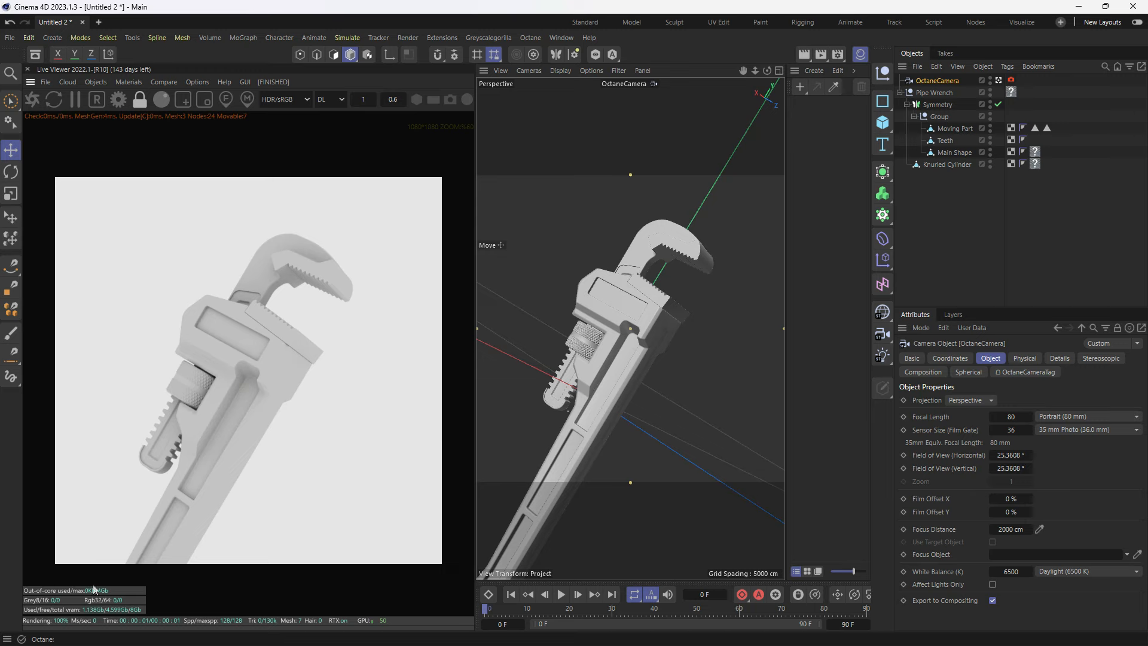
pyautogui.scroll(3, 265, 358)
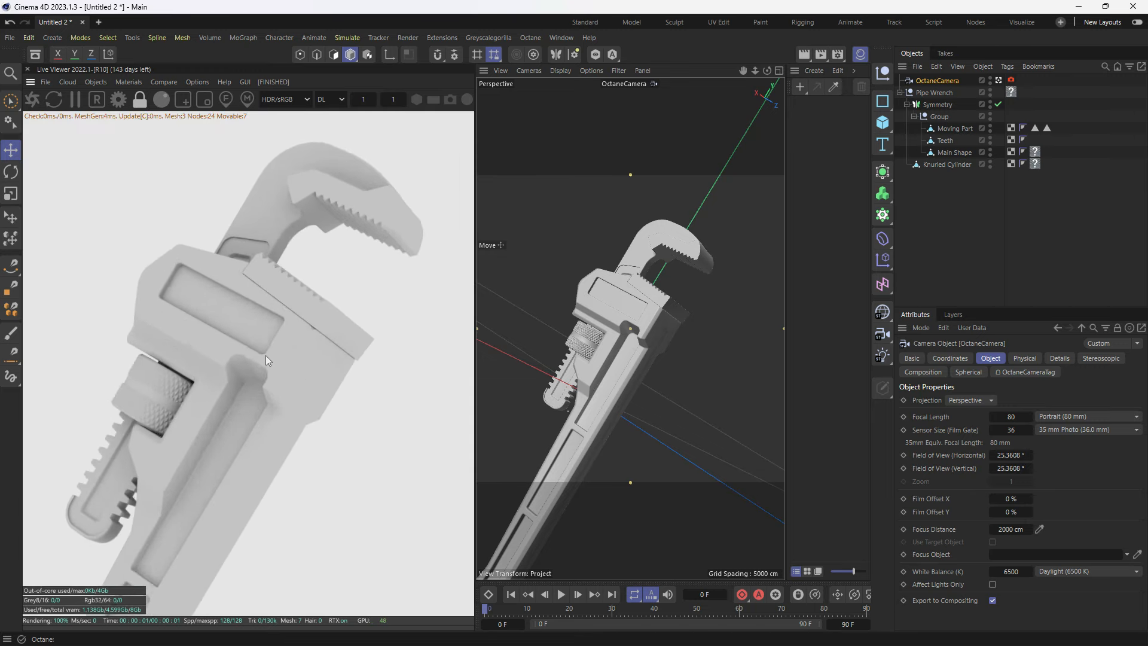
pyautogui.scroll(-2, 265, 356)
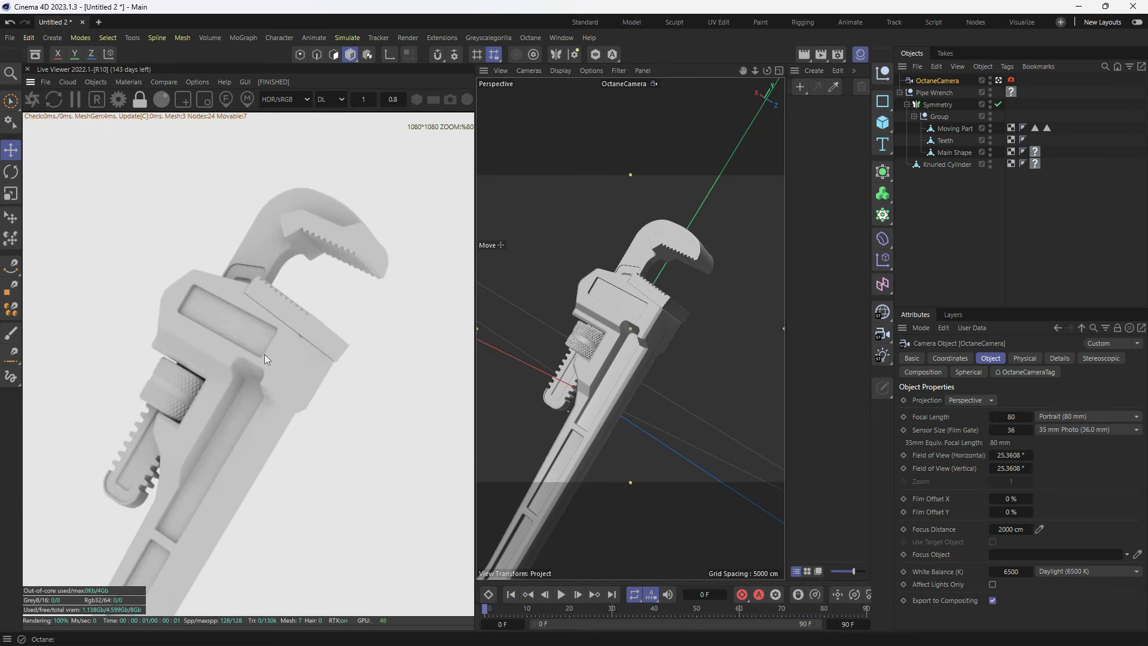
pyautogui.scroll(-2, 265, 355)
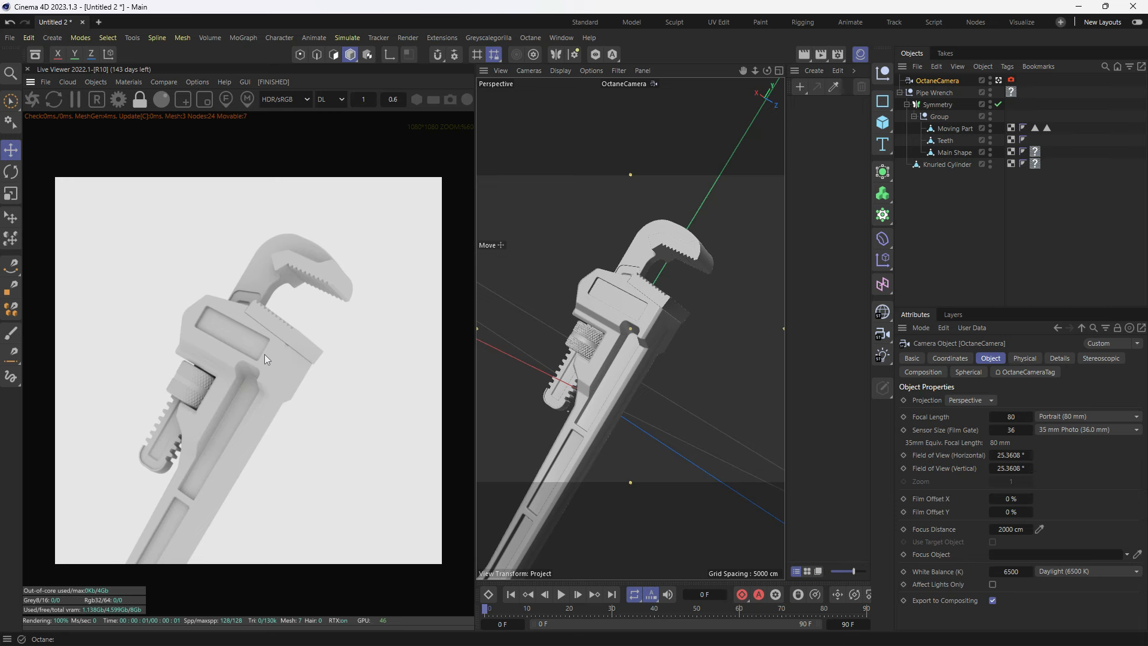
pyautogui.scroll(1, 265, 358)
pyautogui.scroll(-2, 266, 357)
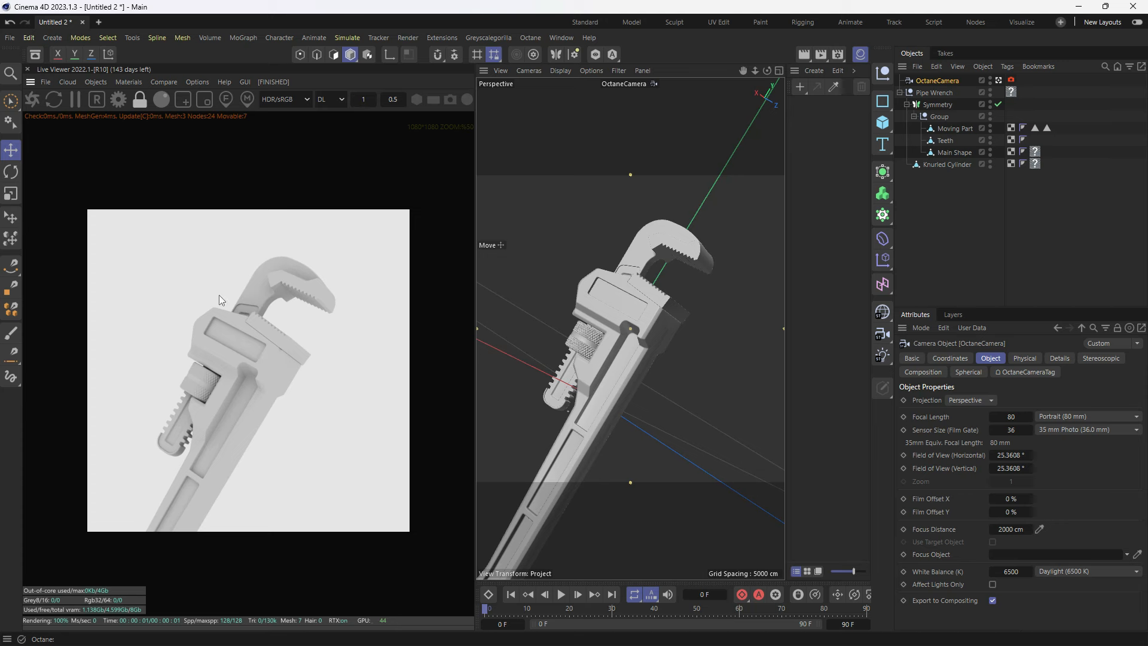
# Step: Add an Octane HDRI environment and check the ImageTexture shader of its environment tag
pyautogui.click(97, 82)
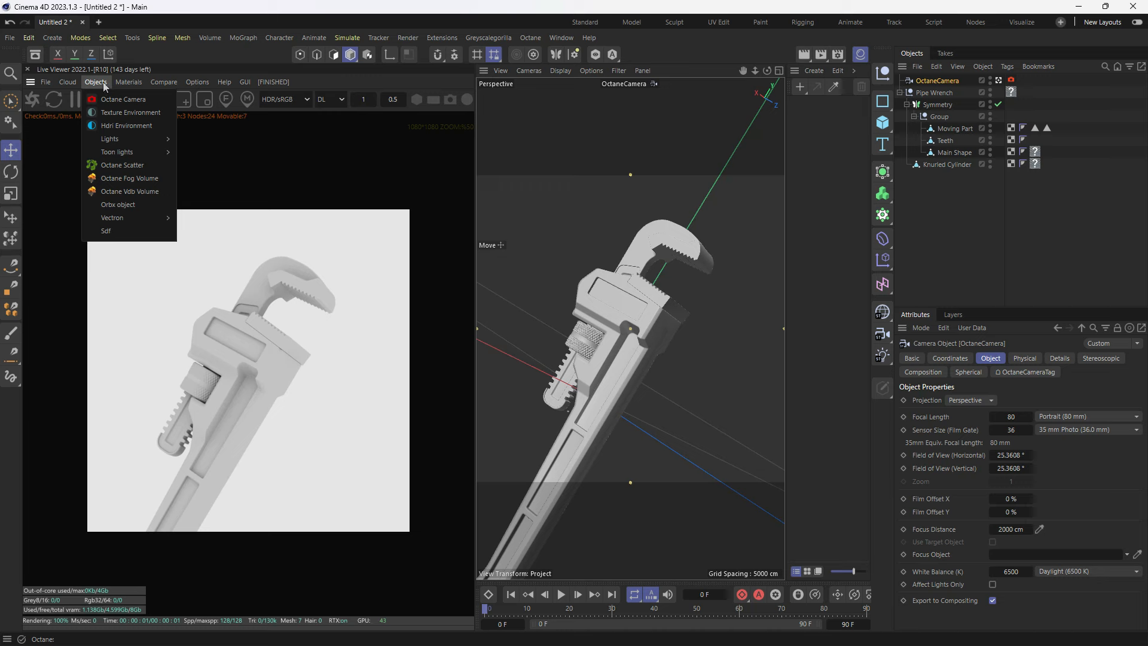
pyautogui.click(128, 126)
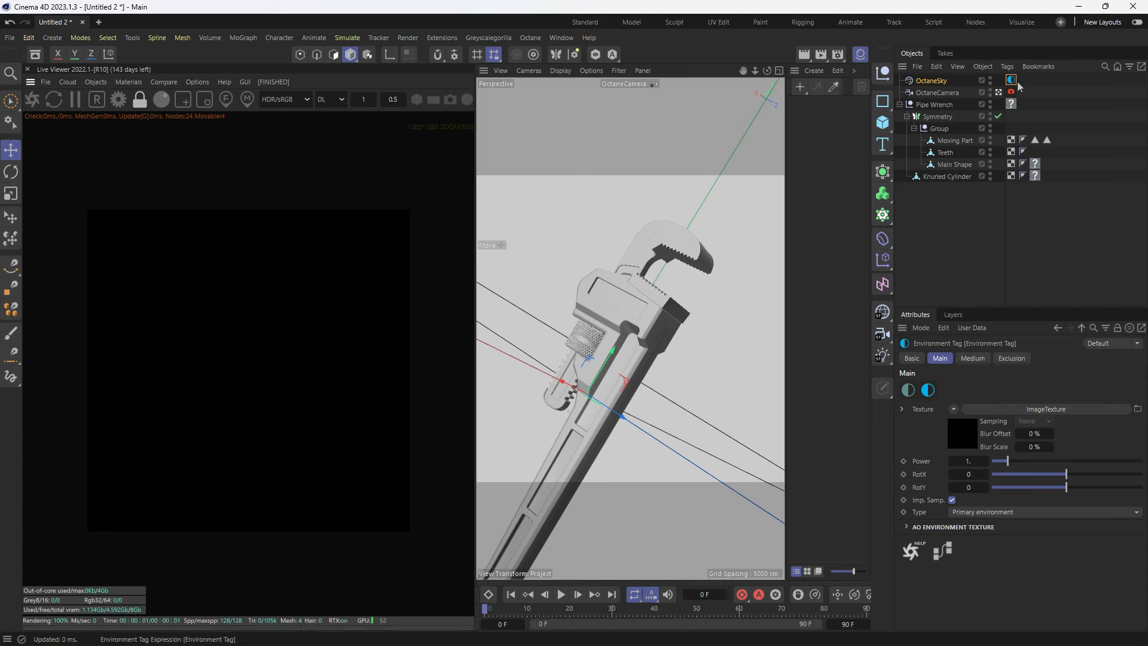
pyautogui.click(962, 441)
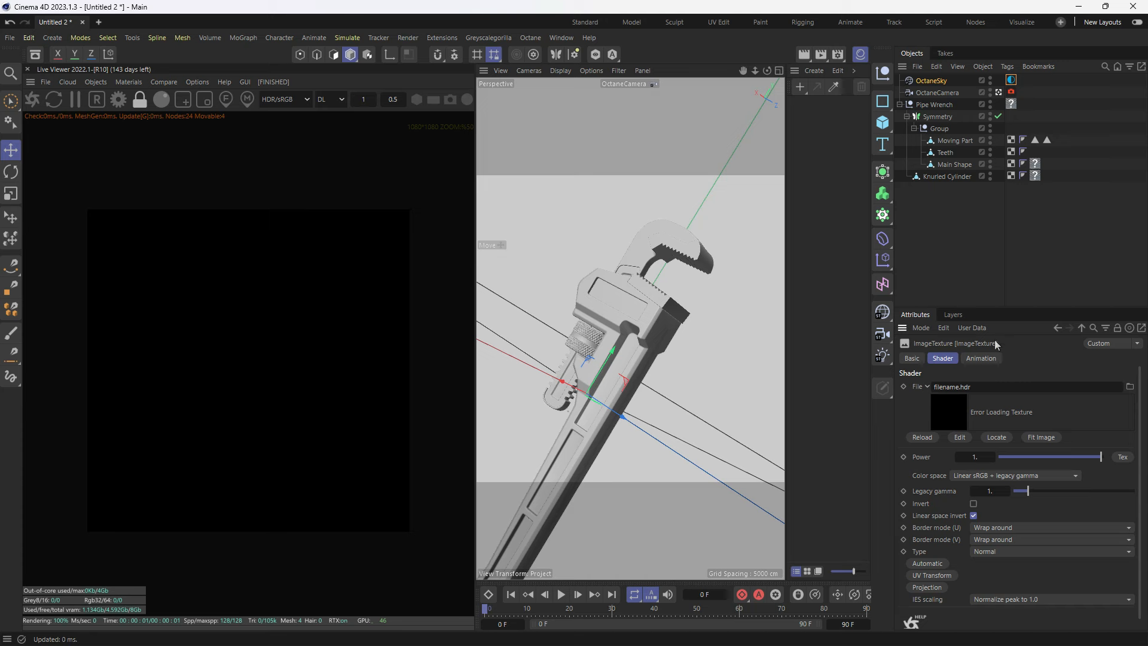
pyautogui.click(1058, 328)
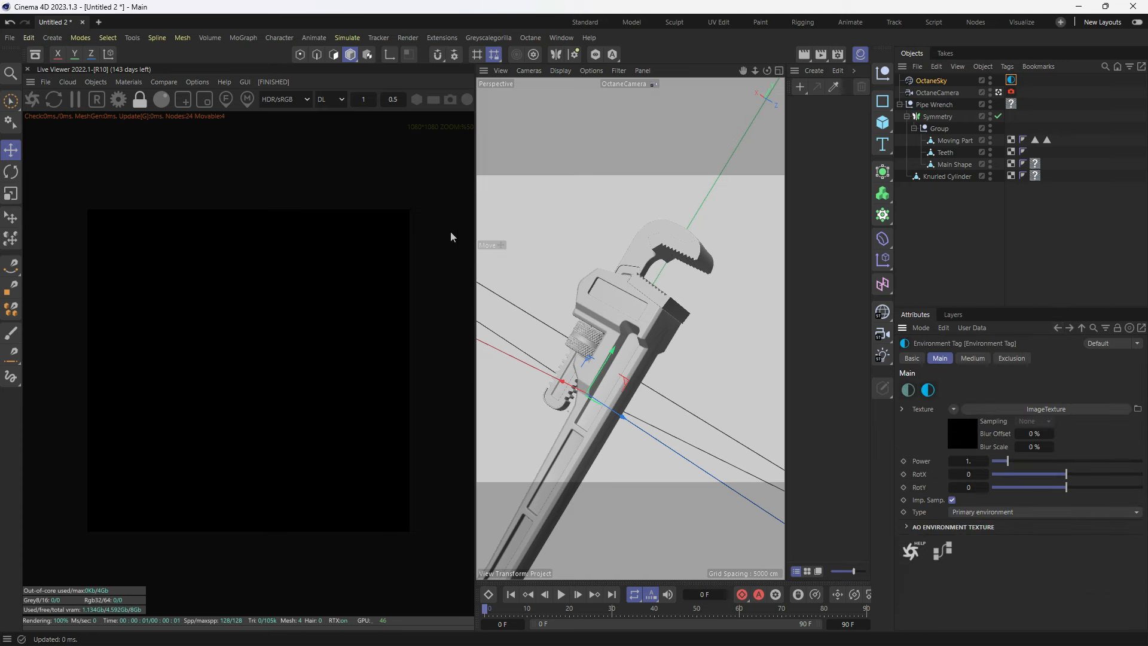
# Step: Add an Octane area light and shift it toward the wrench's knurled cylinder
pyautogui.click(96, 83)
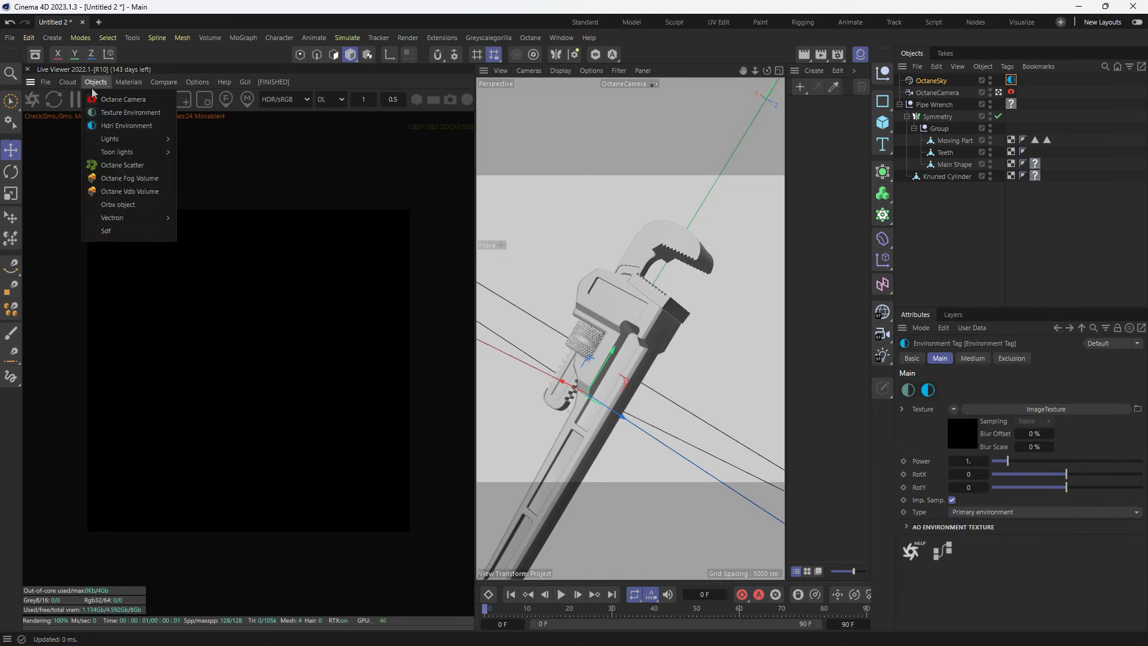
pyautogui.moveTo(114, 139)
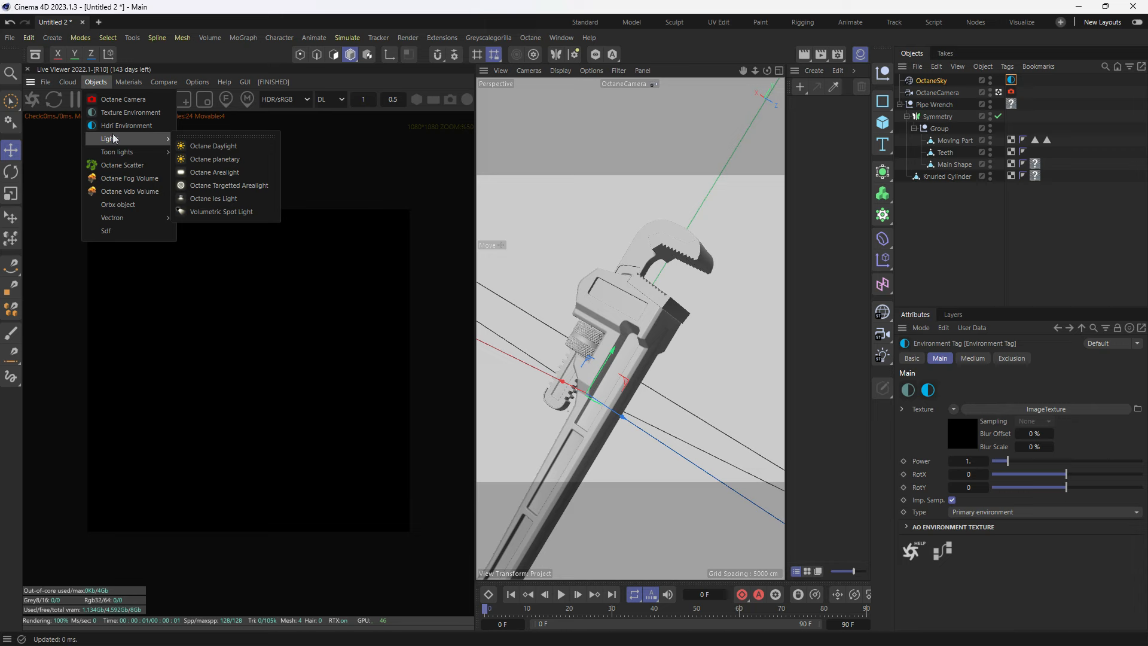
pyautogui.click(230, 174)
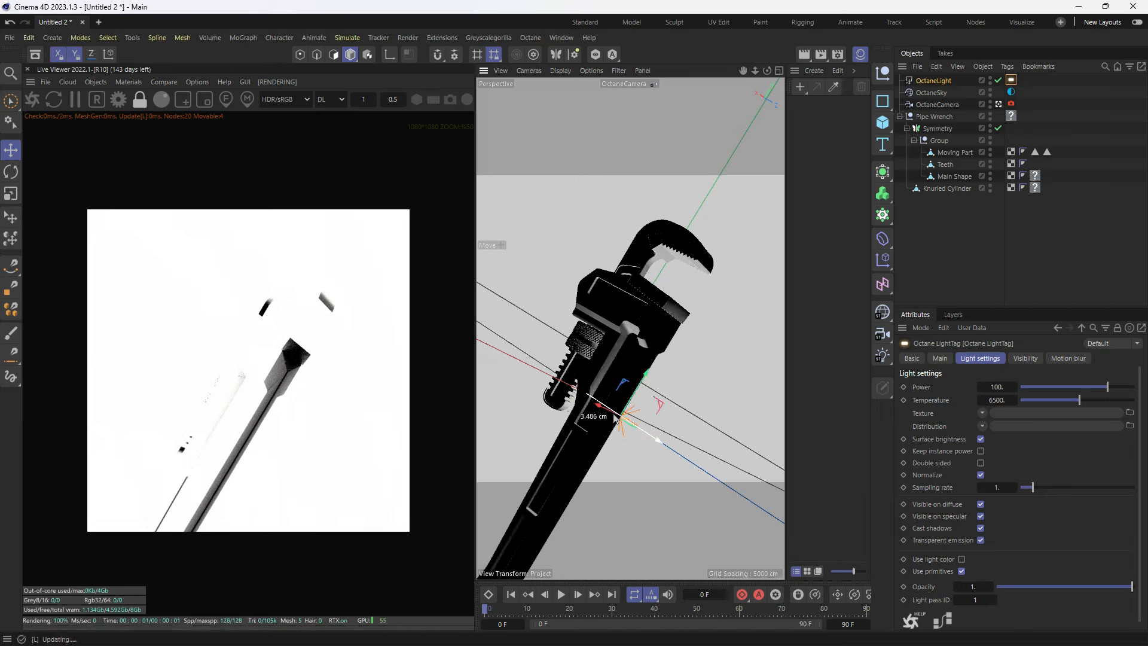
pyautogui.moveTo(609, 418); pyautogui.dragTo(529, 338)
pyautogui.click(930, 81)
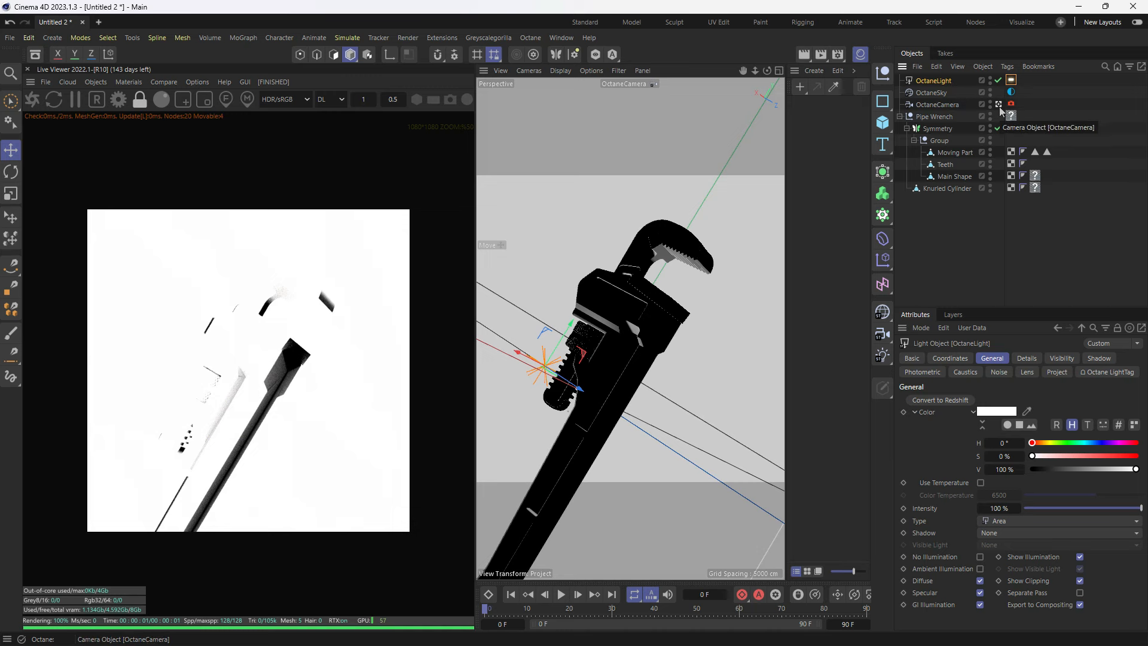
# Step: Leave the Octane camera view and move the area light back, away from the wrench
pyautogui.click(998, 105)
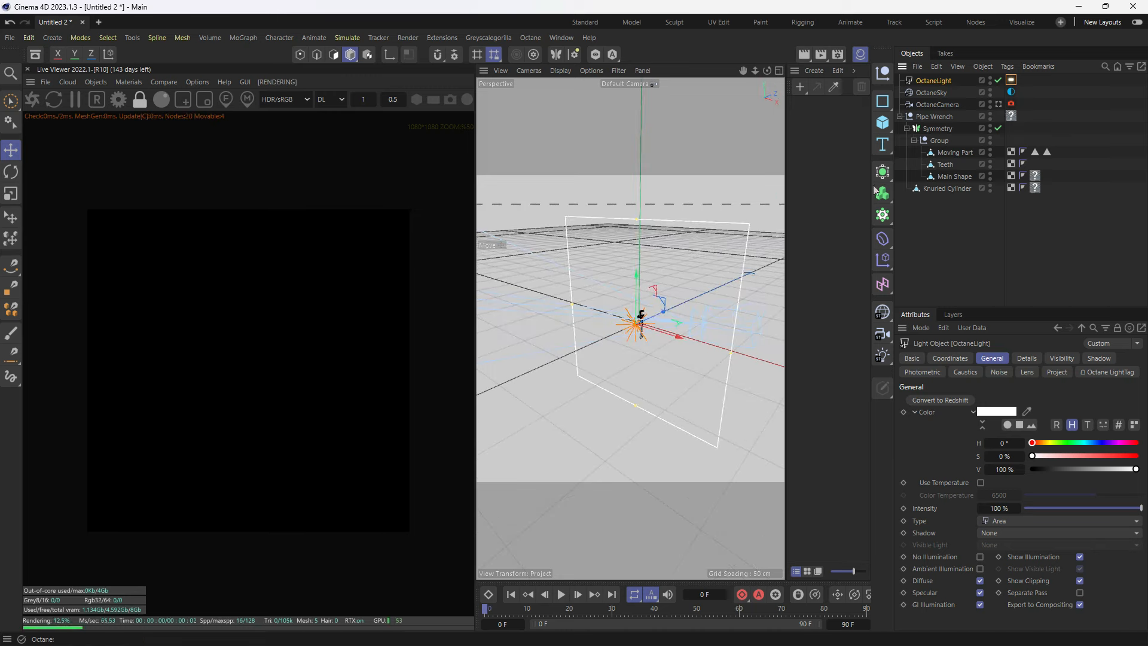
pyautogui.keyDown('alt'); pyautogui.moveTo(656, 333); pyautogui.dragTo(555, 361); pyautogui.keyUp('alt')
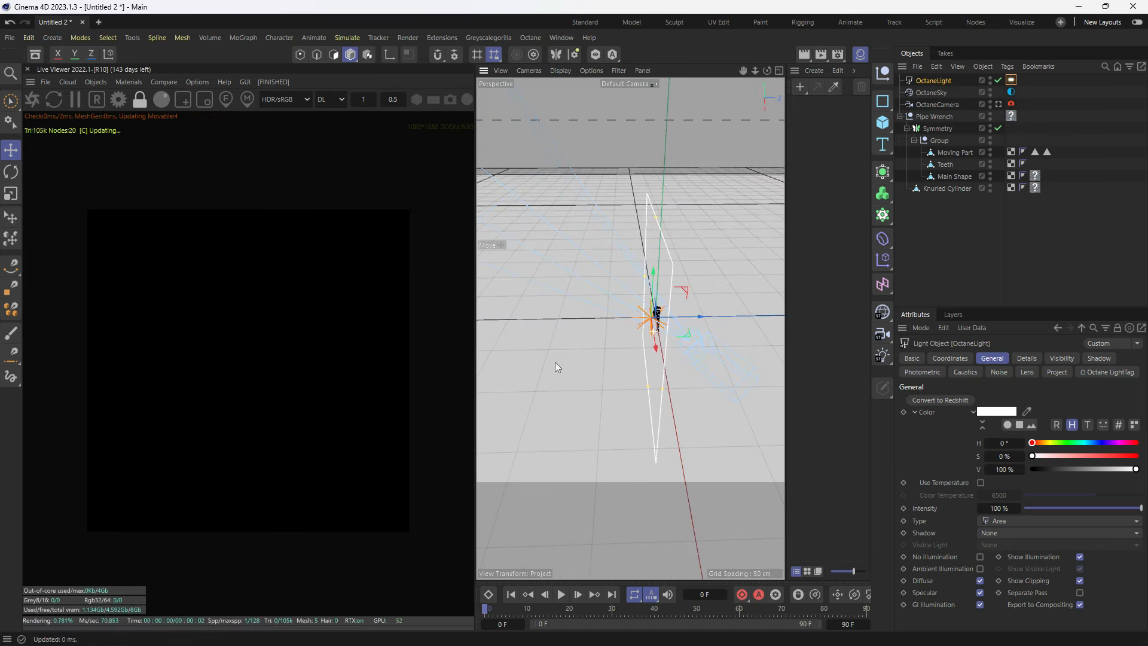
pyautogui.scroll(2, 678, 321)
pyautogui.moveTo(680, 324)
pyautogui.keyDown('alt'); pyautogui.mouseDown()
pyautogui.moveTo(668, 354)
pyautogui.moveTo(665, 323)
pyautogui.mouseUp(); pyautogui.keyUp('alt')
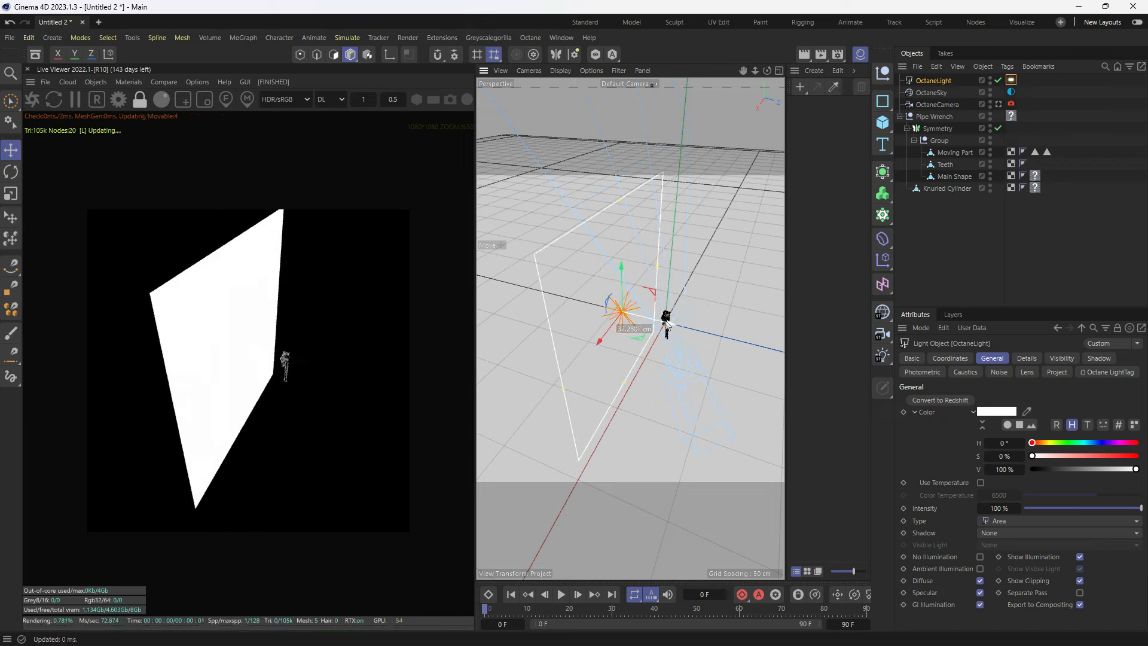
pyautogui.keyDown('alt'); pyautogui.moveTo(668, 314); pyautogui.dragTo(693, 262, button='right'); pyautogui.keyUp('alt')
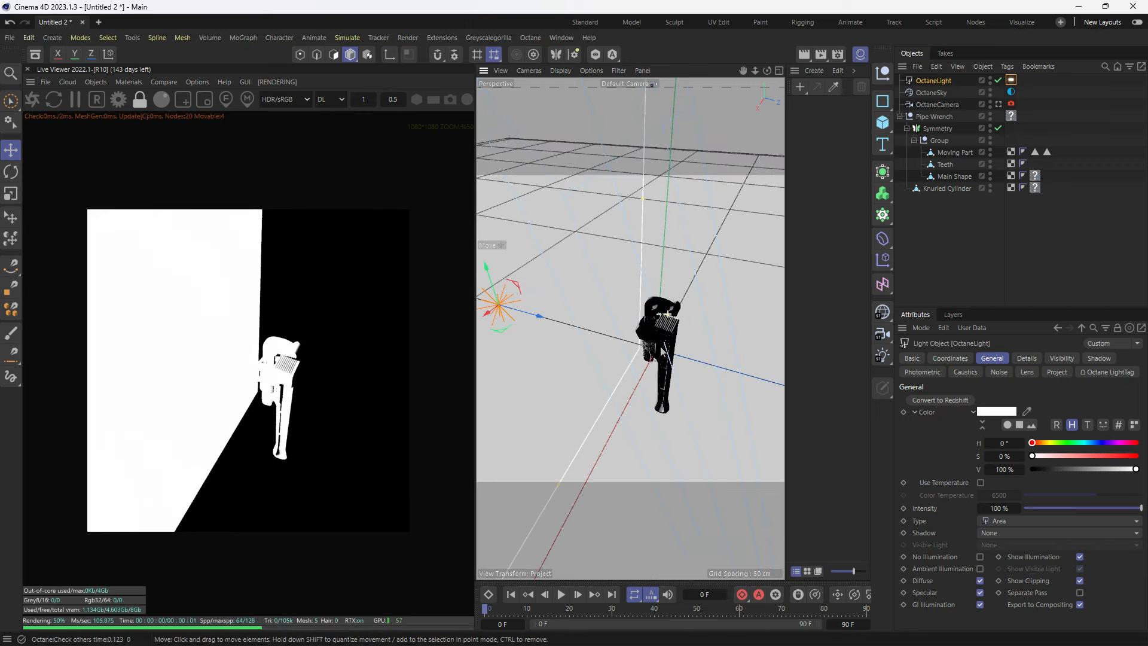
pyautogui.moveTo(658, 350)
pyautogui.keyDown('alt'); pyautogui.mouseDown()
pyautogui.moveTo(665, 329)
pyautogui.moveTo(671, 357)
pyautogui.mouseUp(); pyautogui.keyUp('alt')
pyautogui.keyDown('alt'); pyautogui.moveTo(662, 357); pyautogui.dragTo(677, 328, button='right'); pyautogui.keyUp('alt')
pyautogui.keyDown('alt'); pyautogui.moveTo(647, 324); pyautogui.dragTo(673, 315); pyautogui.keyUp('alt')
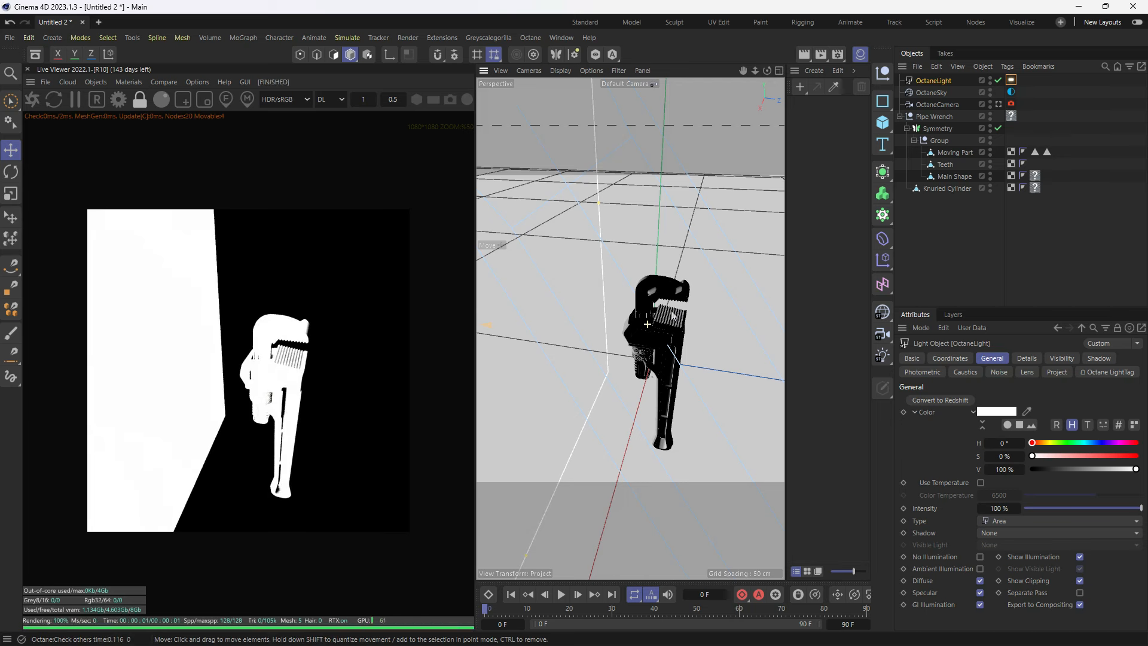
# Step: Set the area light's power to 10 in its Octane light tag
pyautogui.click(1013, 81)
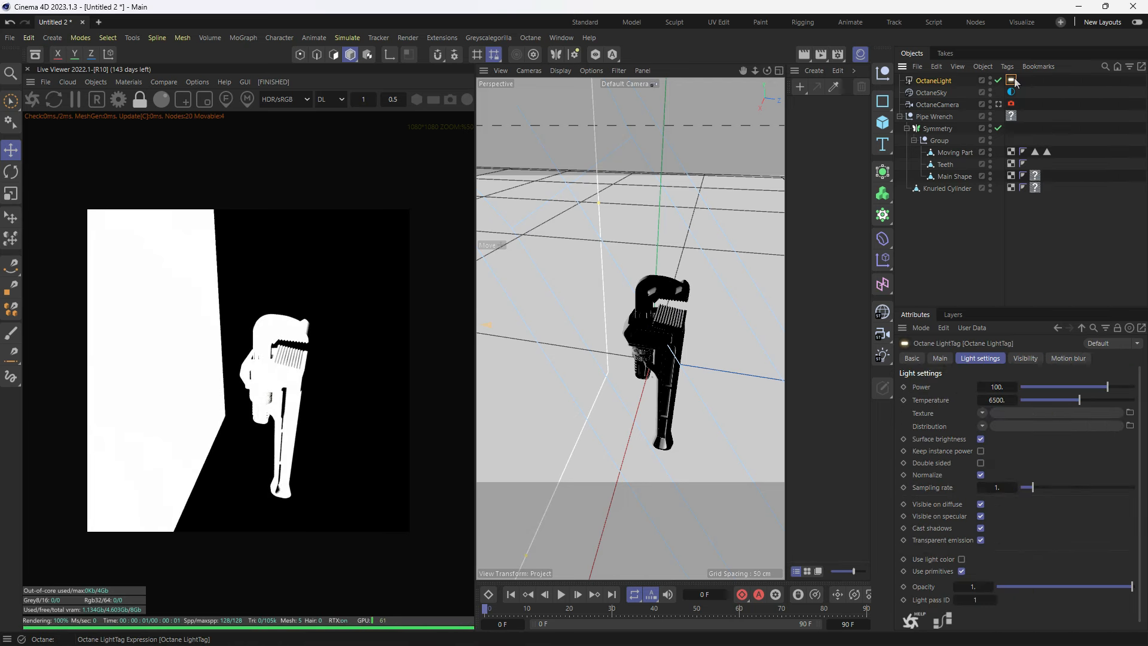
pyautogui.click(936, 81)
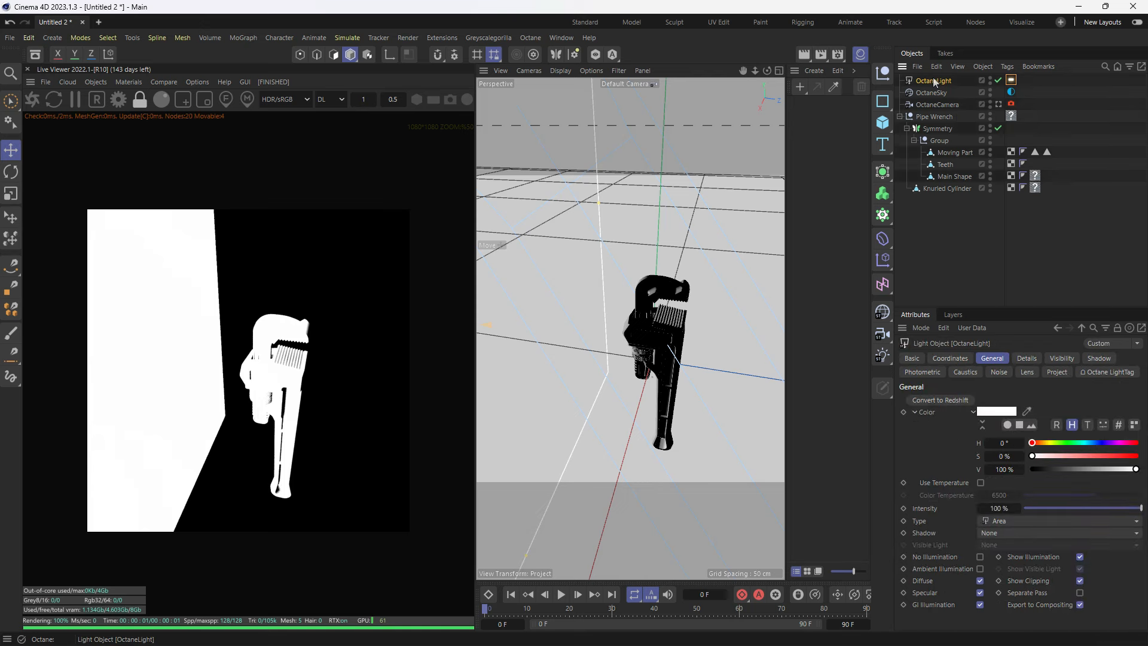
pyautogui.click(1011, 81)
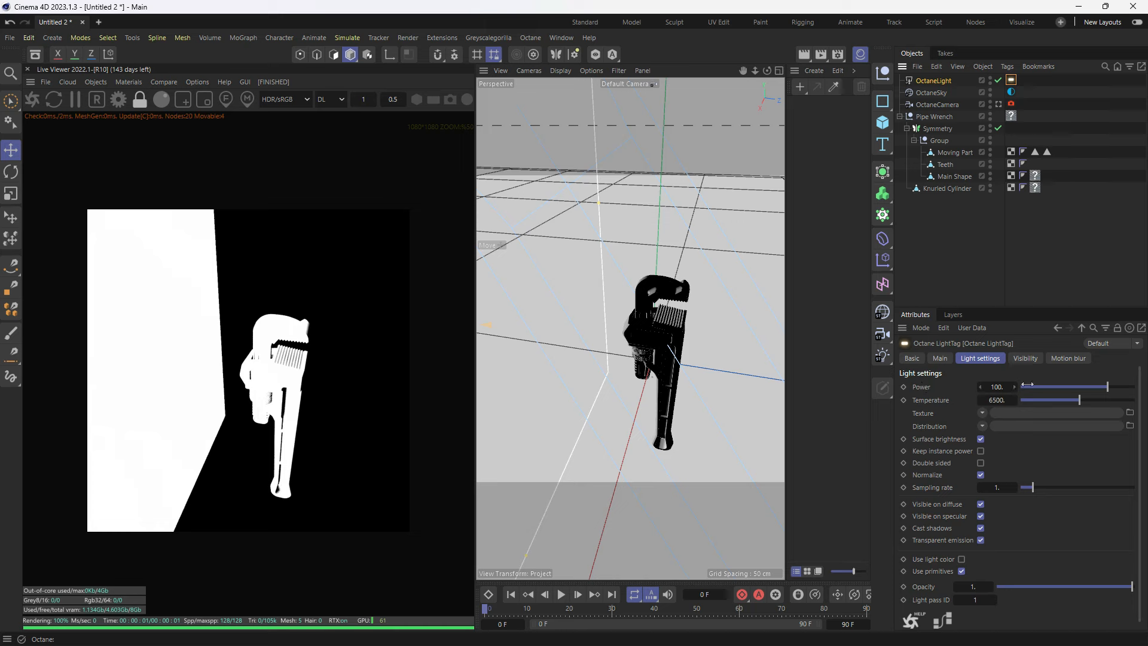
pyautogui.moveTo(1108, 389)
pyautogui.mouseDown()
pyautogui.moveTo(1072, 397)
pyautogui.moveTo(1091, 398)
pyautogui.mouseUp()
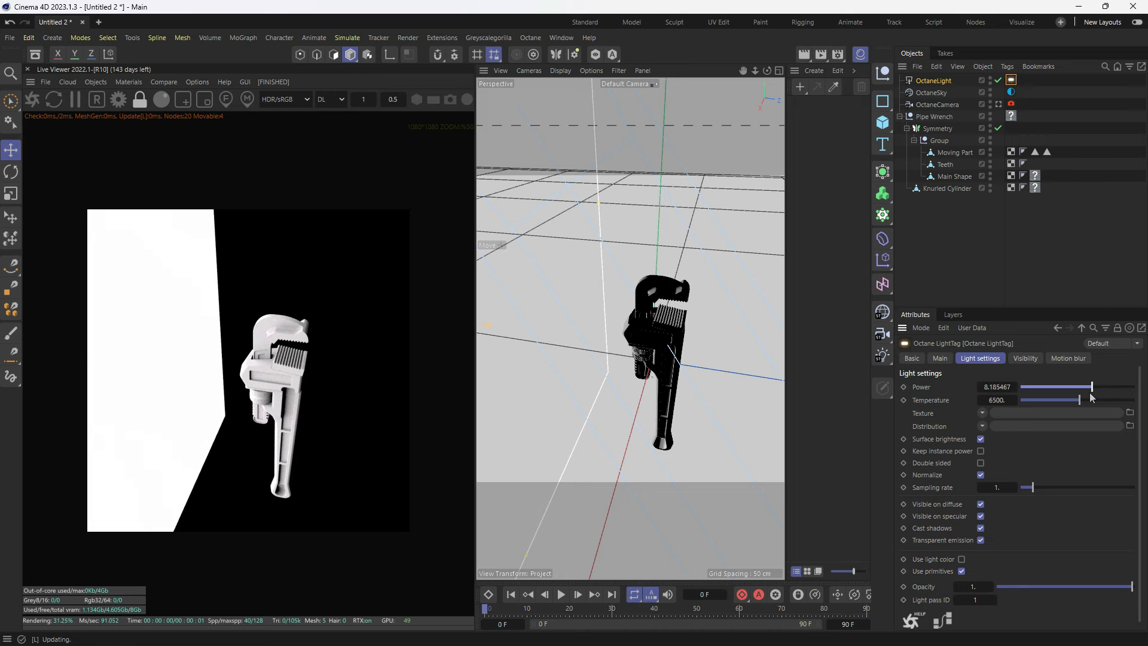
pyautogui.doubleClick(997, 387)
pyautogui.write('10')
pyautogui.press('Return')
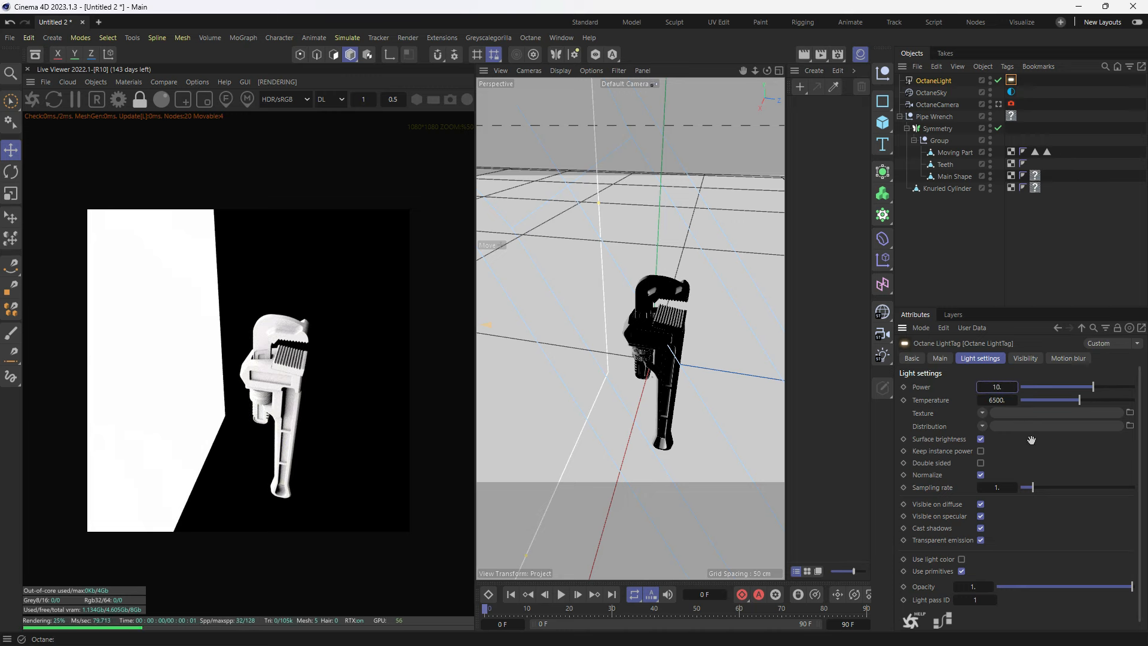
# Step: Shift the area light sideways along its X axis and check the wrench's lighting through the Octane camera
pyautogui.keyDown('alt'); pyautogui.moveTo(662, 344); pyautogui.dragTo(551, 360); pyautogui.keyUp('alt')
pyautogui.keyDown('alt'); pyautogui.moveTo(668, 342); pyautogui.dragTo(620, 345, button='right'); pyautogui.keyUp('alt')
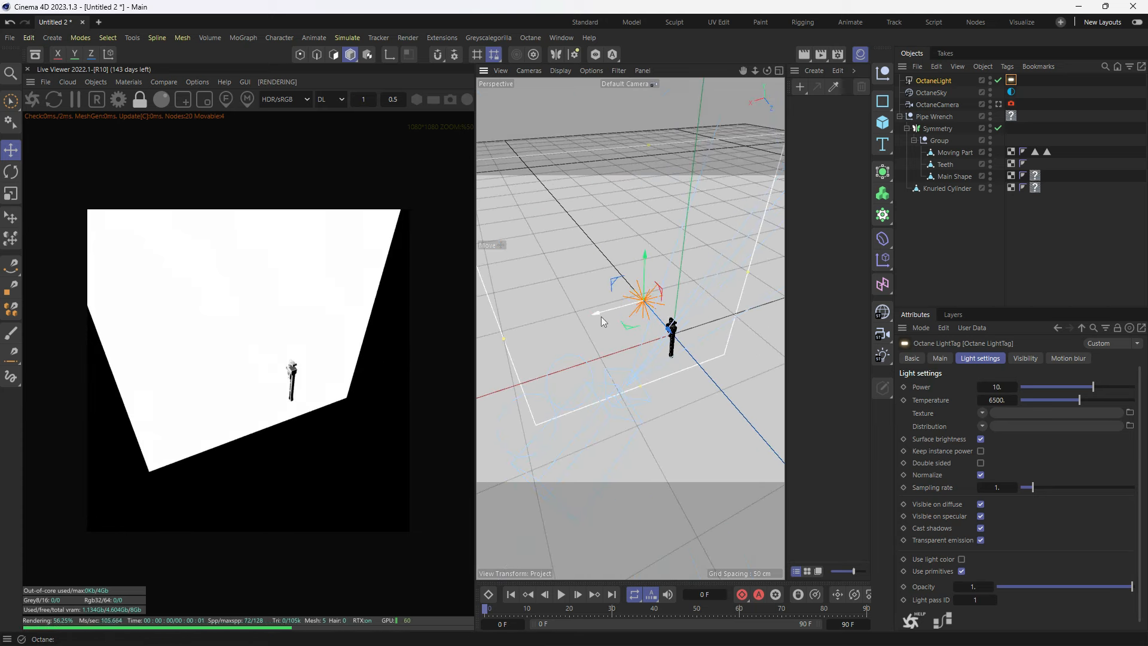
pyautogui.moveTo(601, 317); pyautogui.dragTo(622, 290)
pyautogui.press('r')
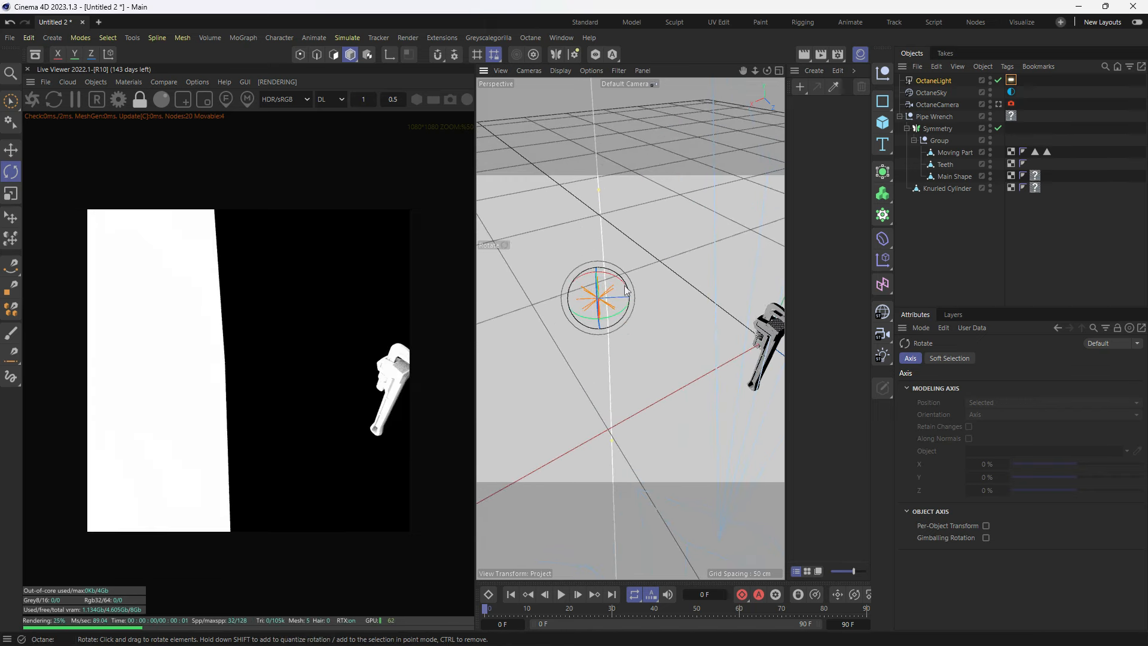
pyautogui.keyDown('alt'); pyautogui.moveTo(625, 289); pyautogui.dragTo(779, 280); pyautogui.keyUp('alt')
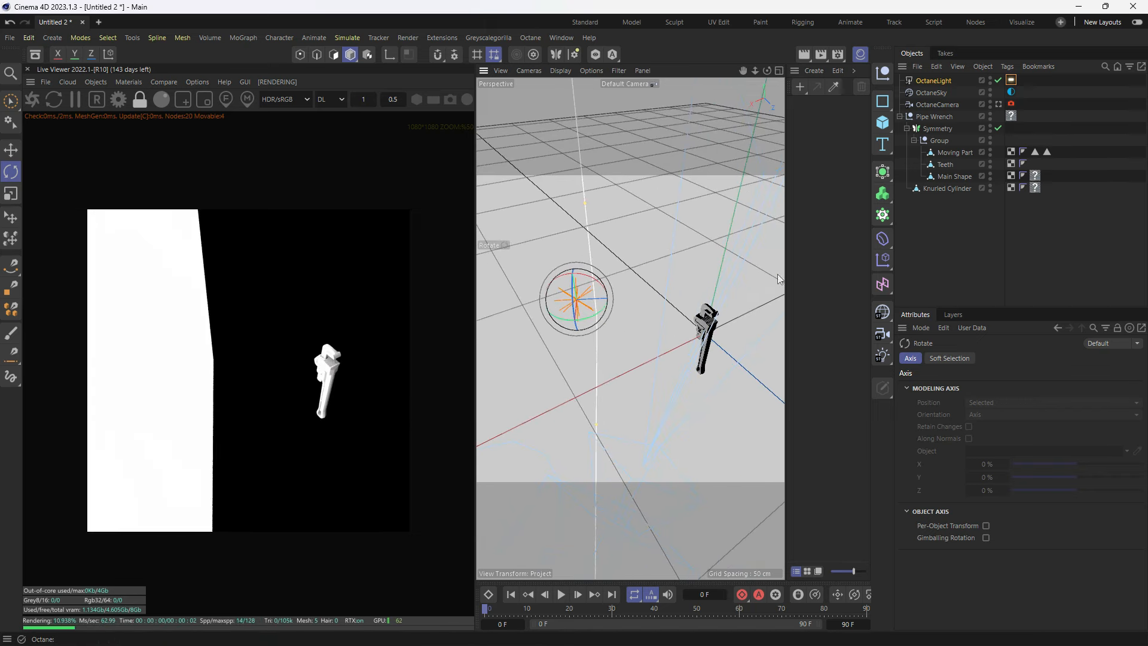
pyautogui.click(999, 106)
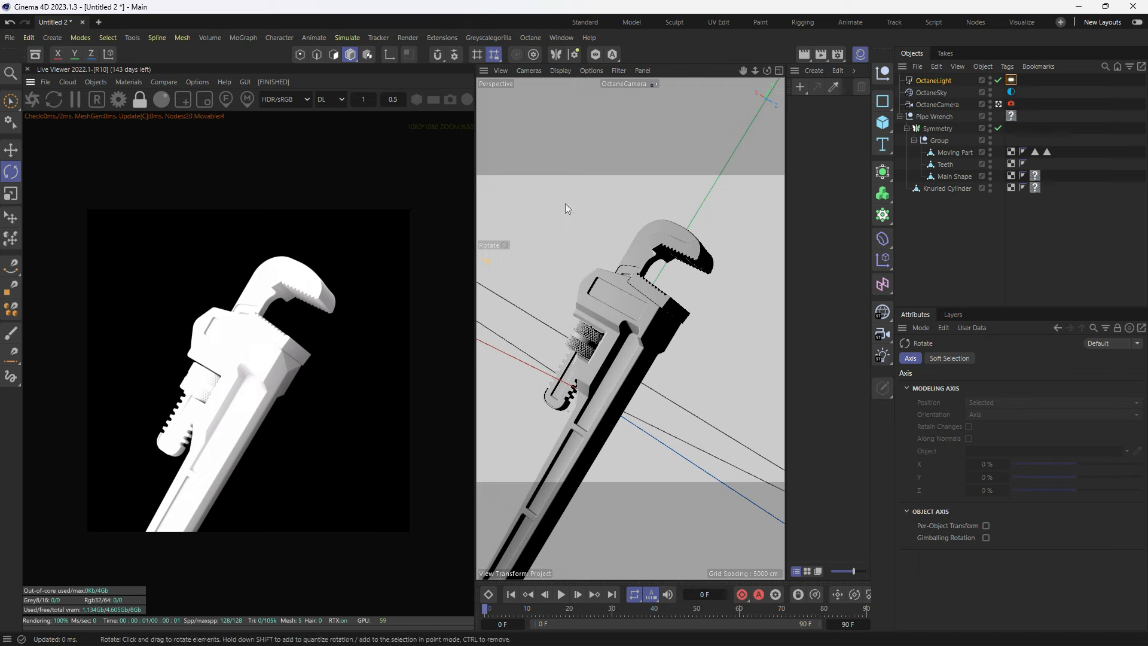
# Step: Return to the default camera and move the area light along its Z axis past the wrench to the opposite side
pyautogui.click(999, 105)
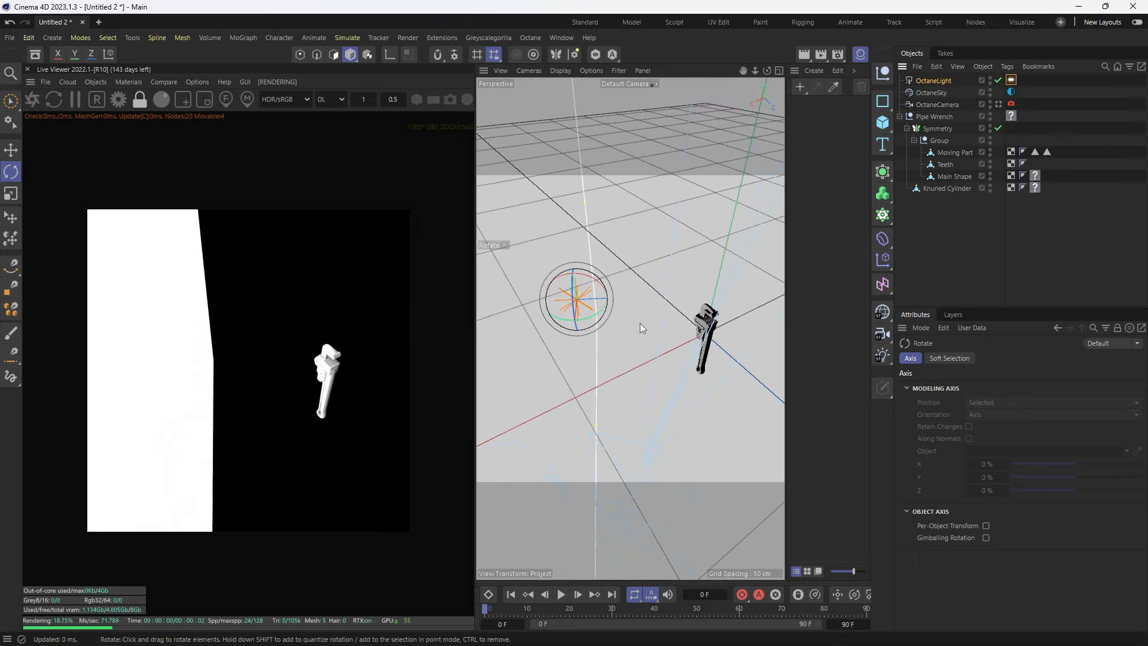
pyautogui.moveTo(680, 342); pyautogui.dragTo(670, 347)
pyautogui.press('e')
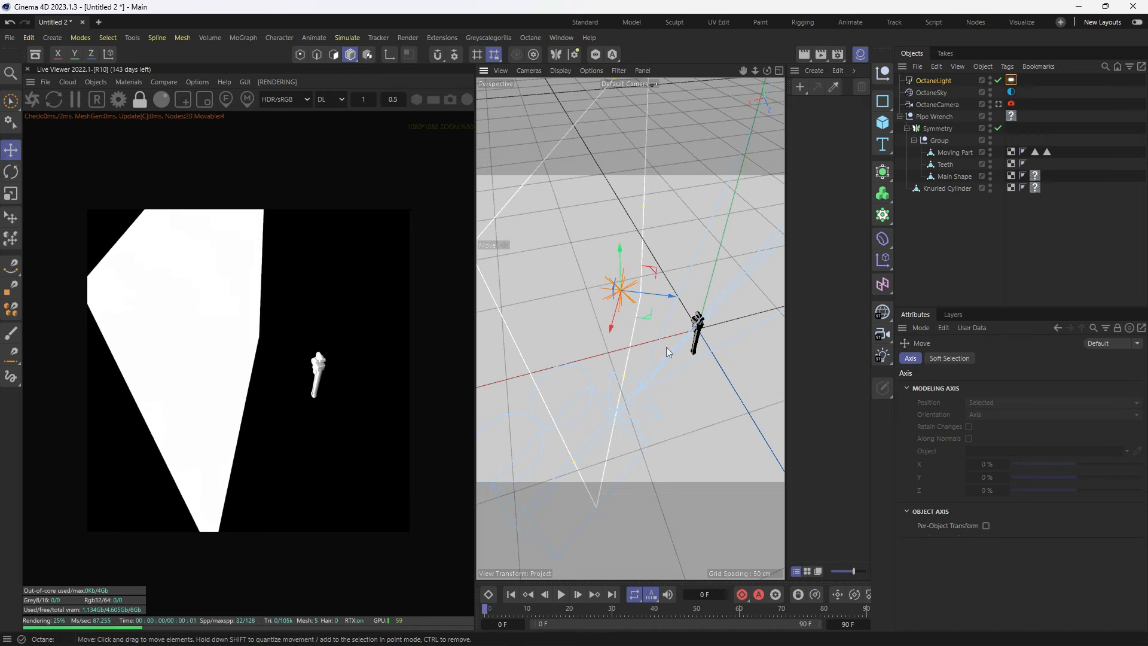
pyautogui.moveTo(653, 296); pyautogui.dragTo(732, 300)
pyautogui.press('r')
pyautogui.press('e')
pyautogui.keyDown('alt'); pyautogui.moveTo(726, 307); pyautogui.dragTo(662, 308, button='middle'); pyautogui.keyUp('alt')
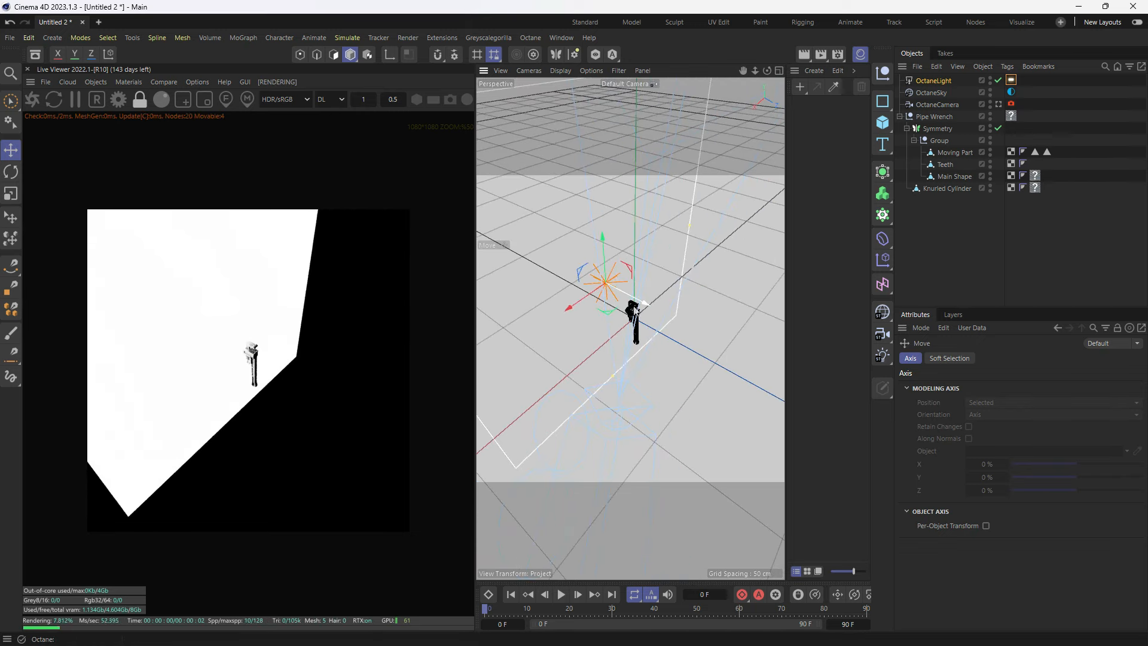
pyautogui.moveTo(649, 303); pyautogui.dragTo(713, 337)
# Step: Rotate and reposition the area light so it shines down on the wrench at an angle, and check it through the Octane camera
pyautogui.keyDown('alt'); pyautogui.moveTo(636, 329); pyautogui.dragTo(697, 265); pyautogui.keyUp('alt')
pyautogui.press('r')
pyautogui.press('e')
pyautogui.press('r')
pyautogui.press('e')
pyautogui.moveTo(680, 309); pyautogui.dragTo(690, 281)
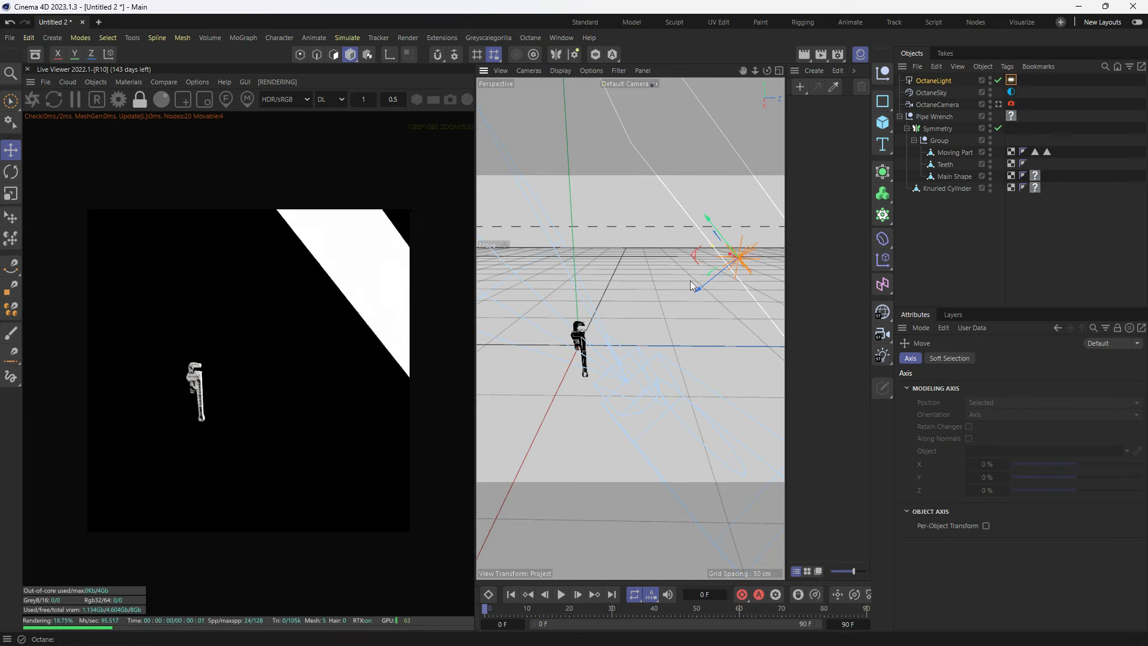
pyautogui.click(999, 104)
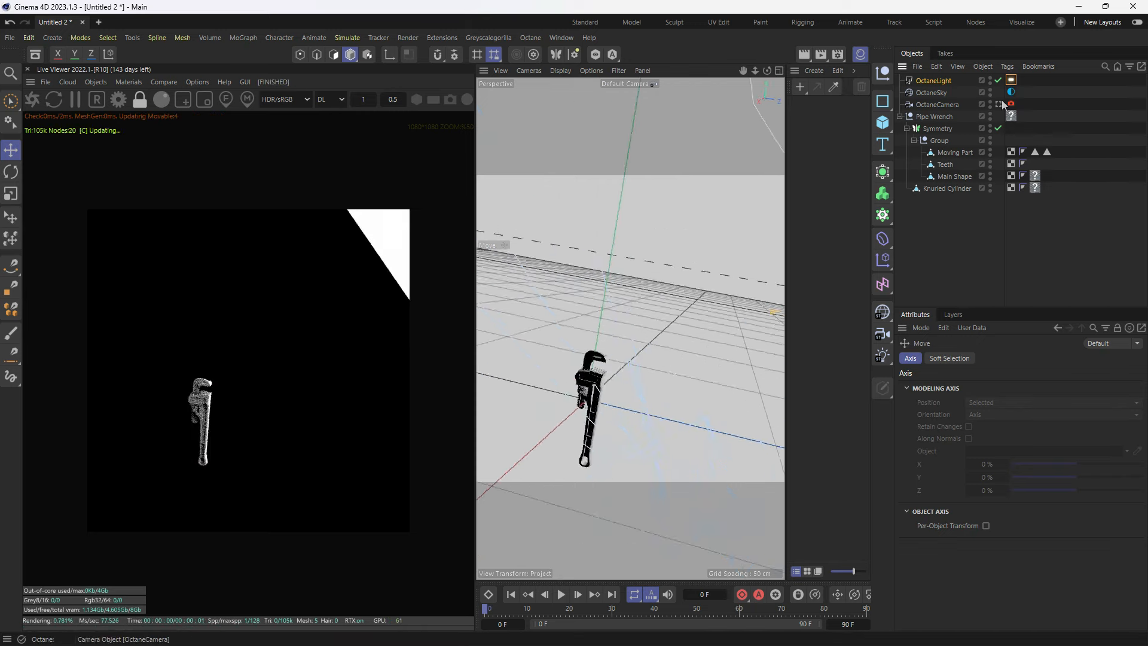
pyautogui.scroll(5, 597, 339)
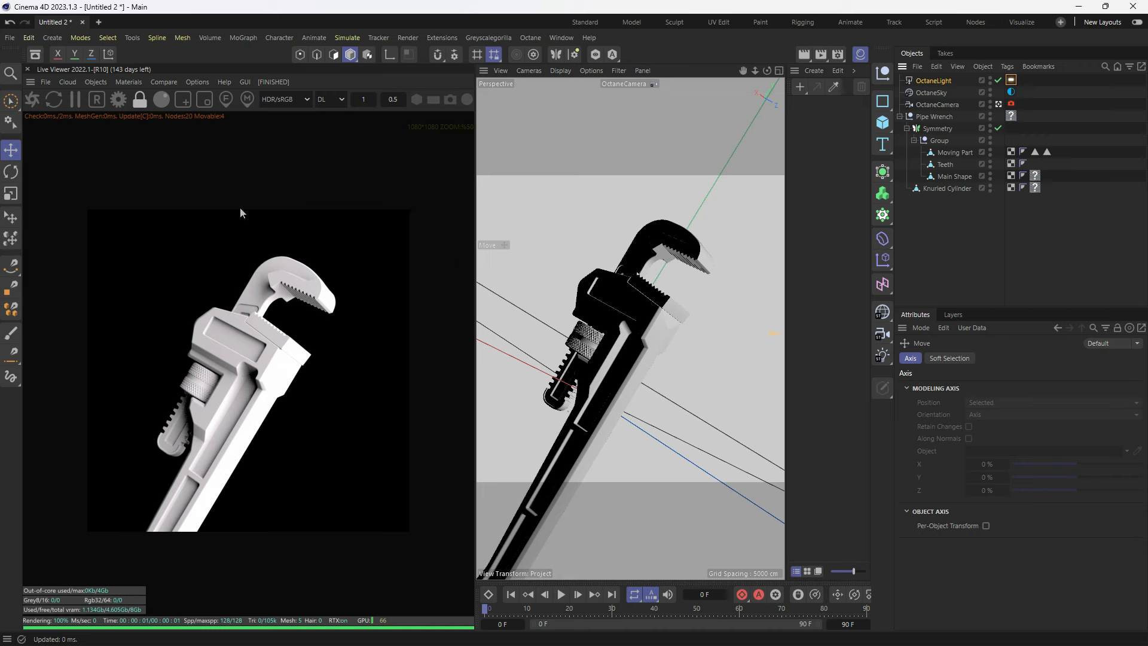
# Step: Add a second Octane area light to the scene
pyautogui.click(941, 84)
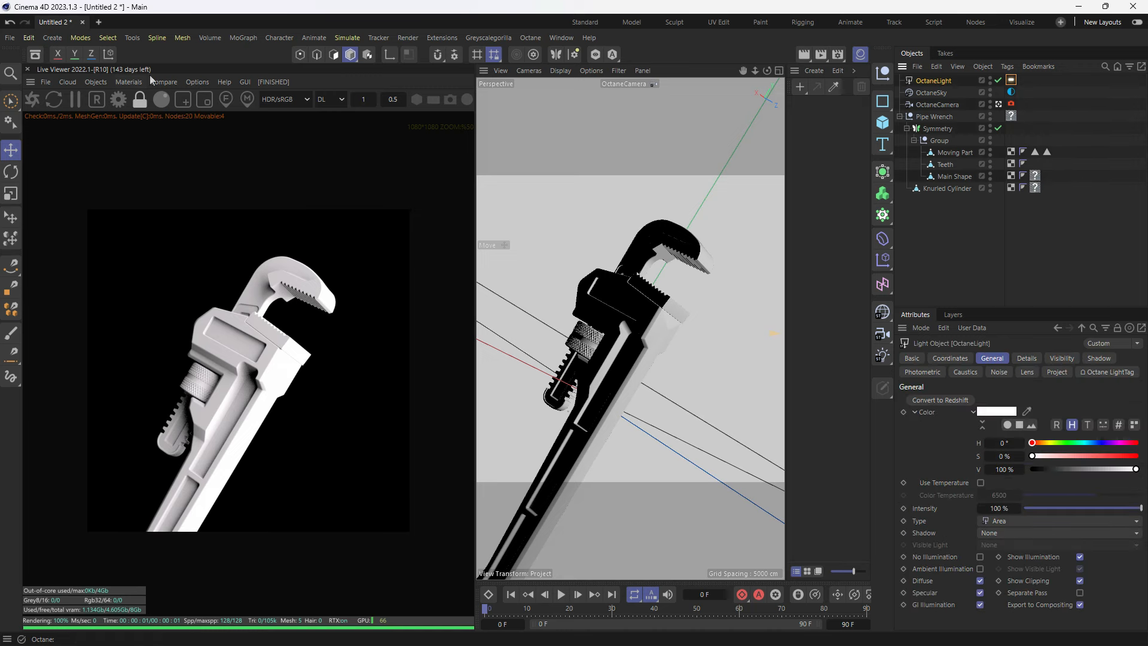
pyautogui.click(99, 82)
pyautogui.moveTo(117, 138)
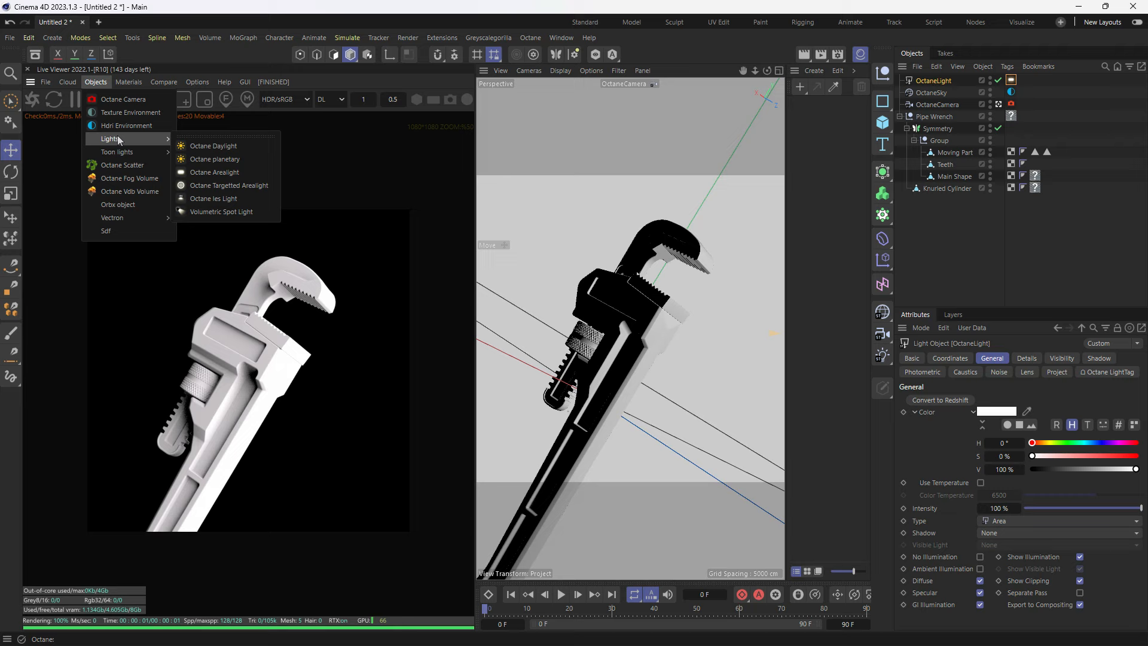
pyautogui.click(214, 173)
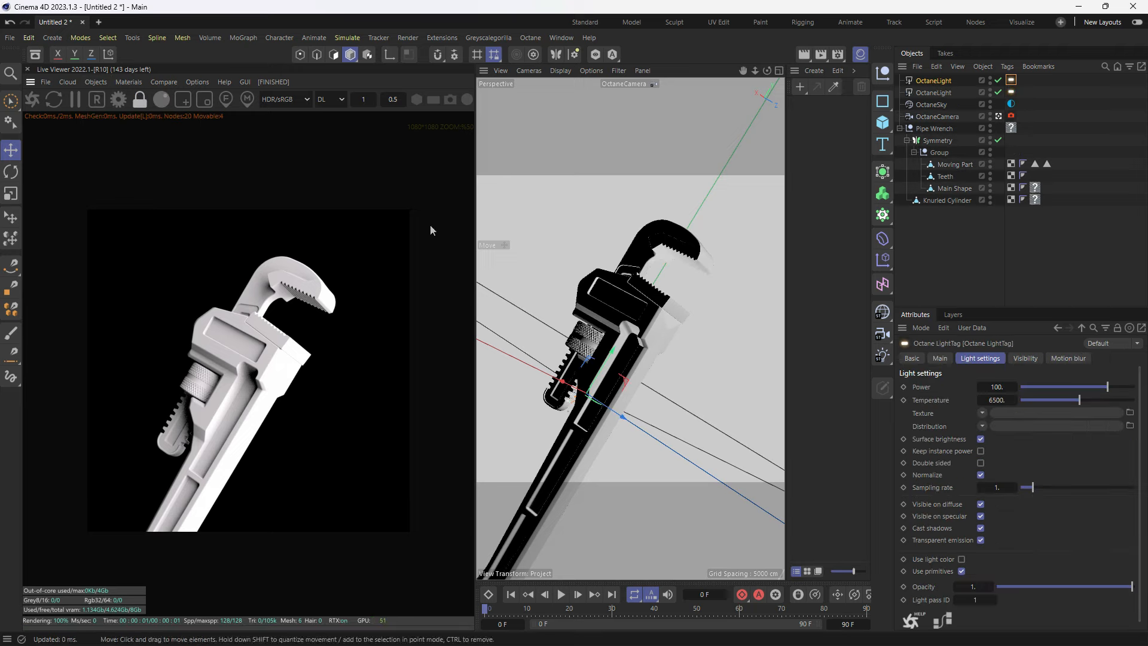
# Step: Leave the Octane camera view, then rotate and move the second area light to the wrench's side opposite the first light
pyautogui.click(998, 116)
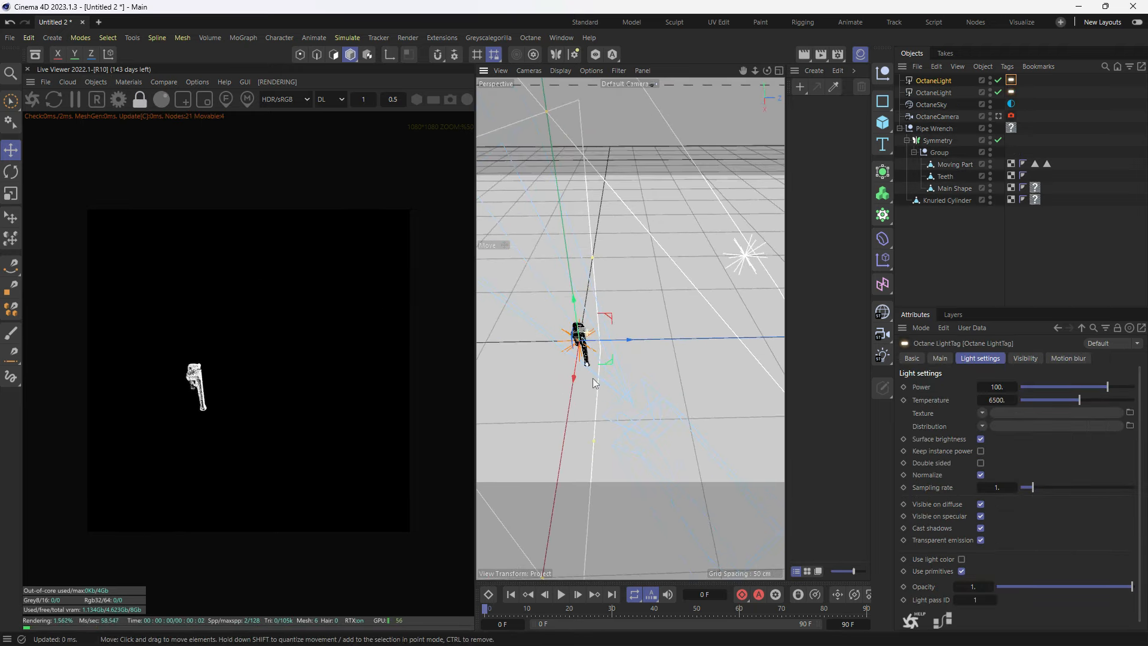
pyautogui.press('r')
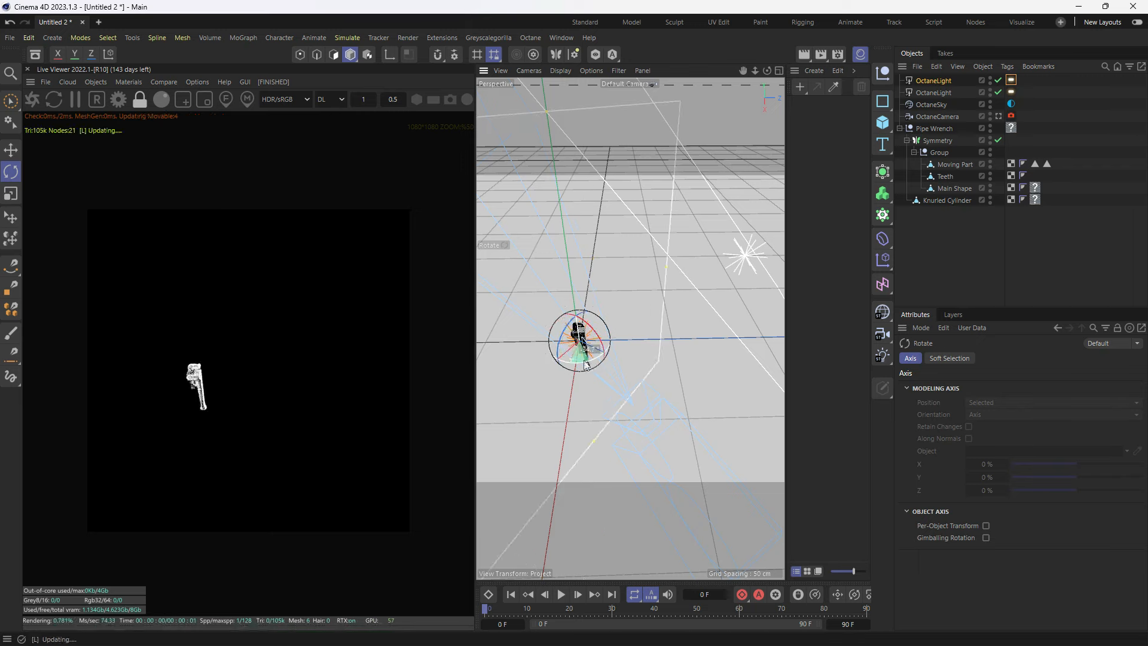
pyautogui.moveTo(592, 368); pyautogui.dragTo(493, 307)
pyautogui.press('e')
pyautogui.keyDown('alt'); pyautogui.moveTo(541, 327); pyautogui.dragTo(617, 349, button='middle'); pyautogui.keyUp('alt')
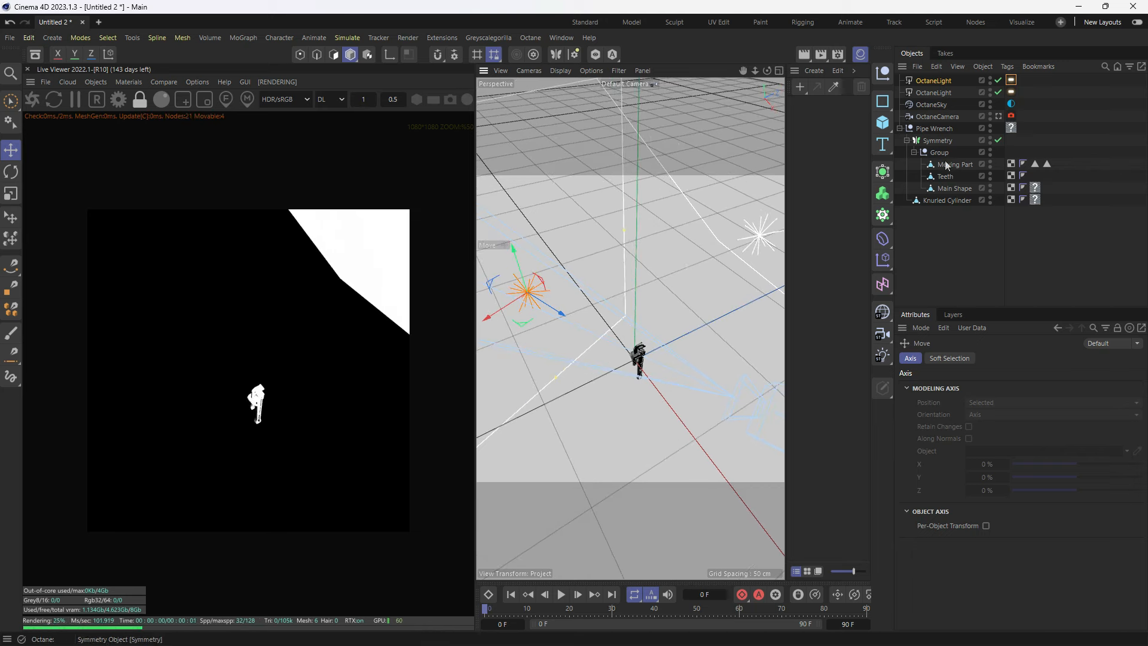
# Step: Lower the second area light's power to about 1.82 and move it farther out along its X axis, checking through the Octane camera
pyautogui.click(1011, 91)
pyautogui.moveTo(1098, 384); pyautogui.dragTo(1083, 395)
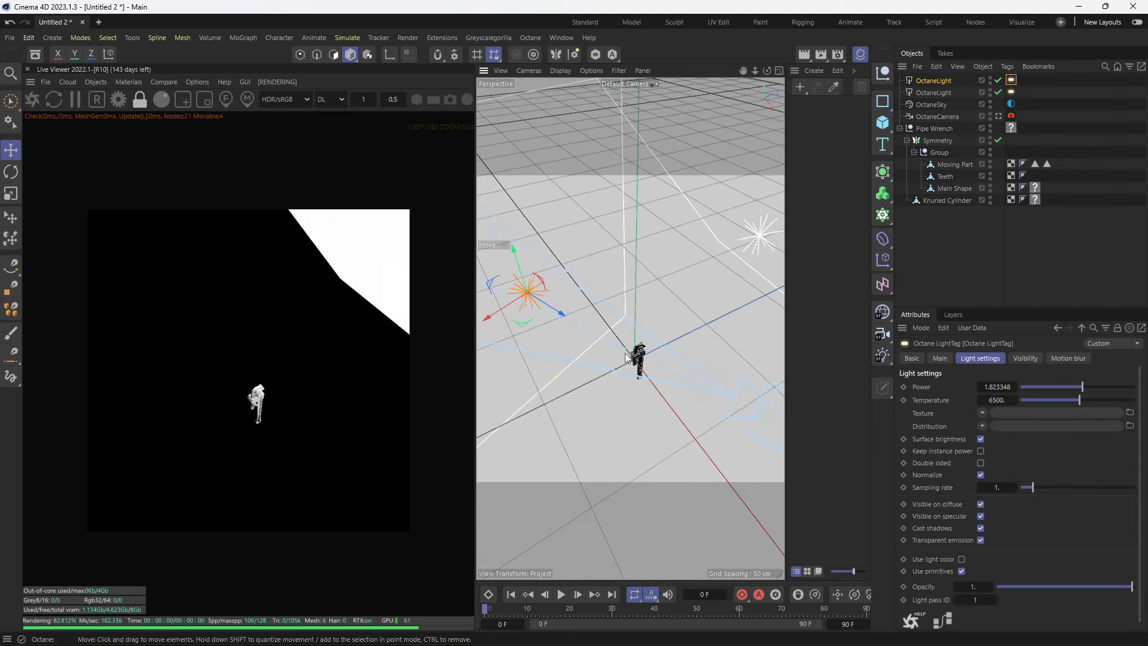
pyautogui.keyDown('alt'); pyautogui.moveTo(626, 353); pyautogui.dragTo(561, 321); pyautogui.keyUp('alt')
pyautogui.moveTo(707, 280); pyautogui.dragTo(618, 295)
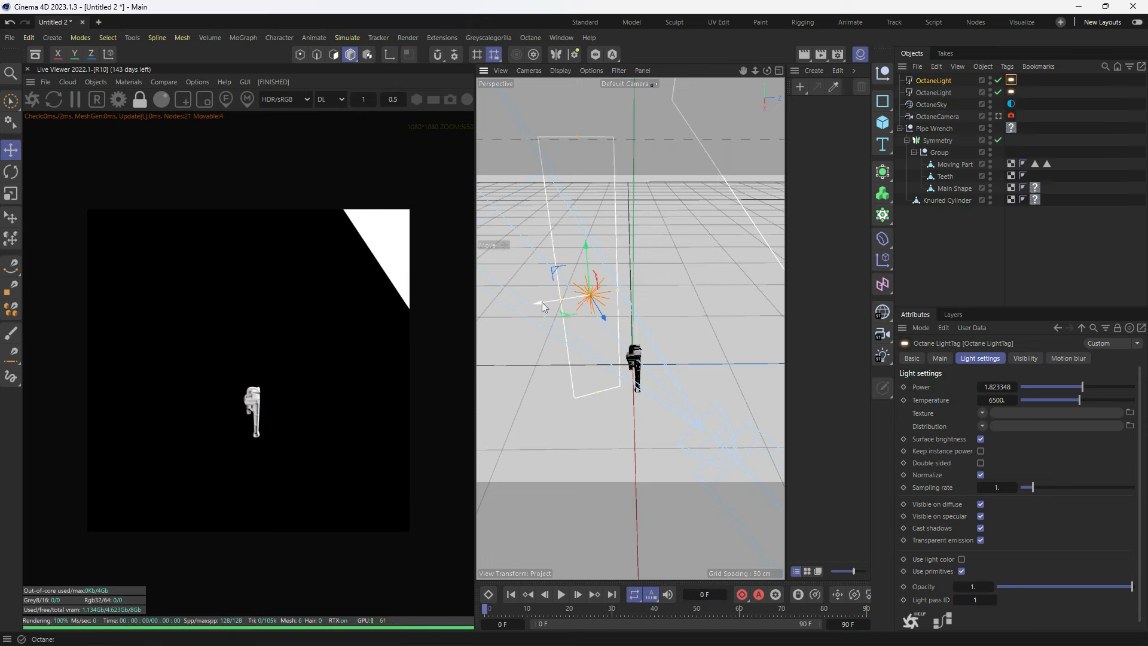
pyautogui.moveTo(548, 300); pyautogui.dragTo(504, 317)
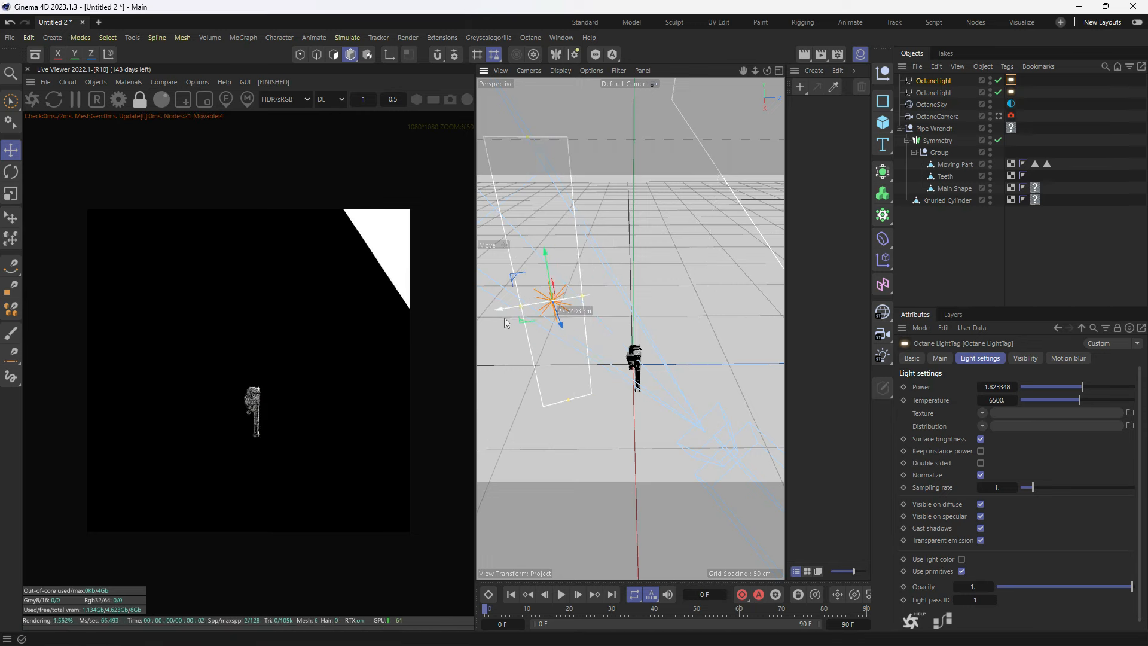
pyautogui.click(999, 116)
pyautogui.click(999, 116)
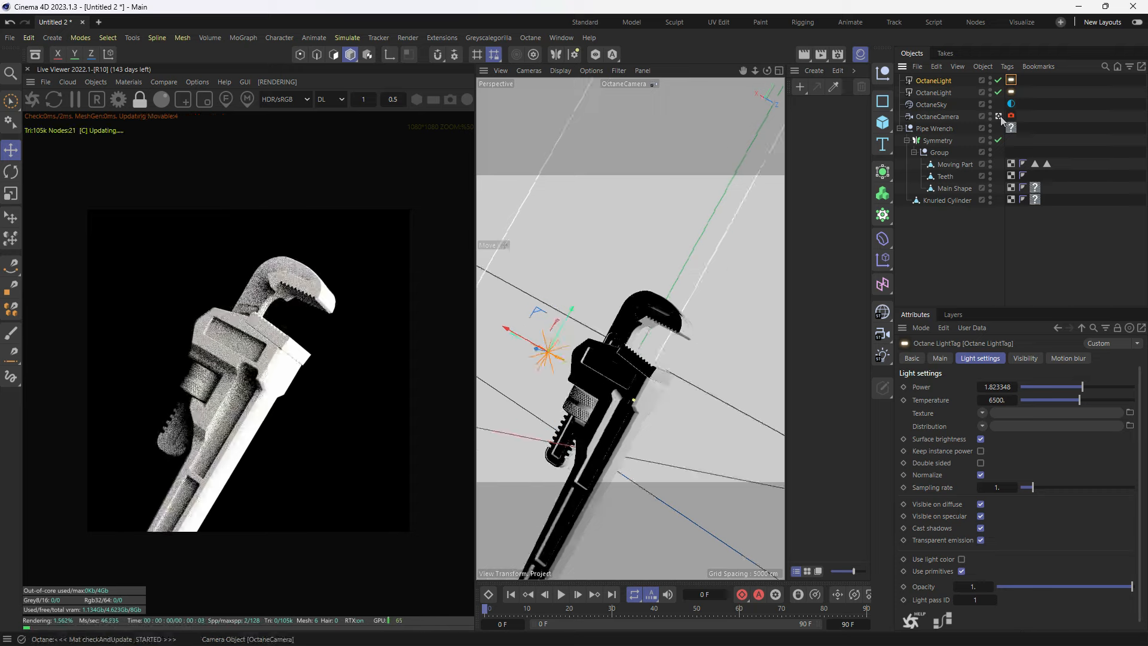
# Step: Shift and rotate the second area light beside the wrench in the default view, and restart the Live Viewer render
pyautogui.keyDown('alt'); pyautogui.moveTo(672, 372); pyautogui.dragTo(702, 389, button='middle'); pyautogui.keyUp('alt')
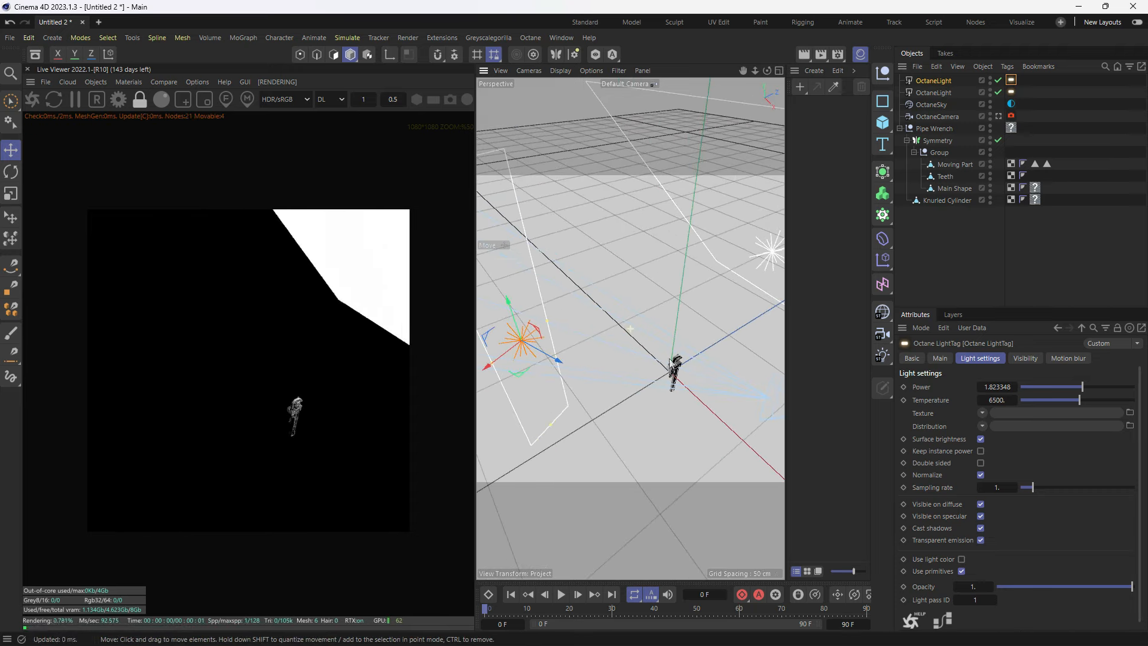
pyautogui.keyDown('alt'); pyautogui.moveTo(688, 380); pyautogui.dragTo(711, 402); pyautogui.keyUp('alt')
pyautogui.moveTo(550, 390); pyautogui.dragTo(631, 389)
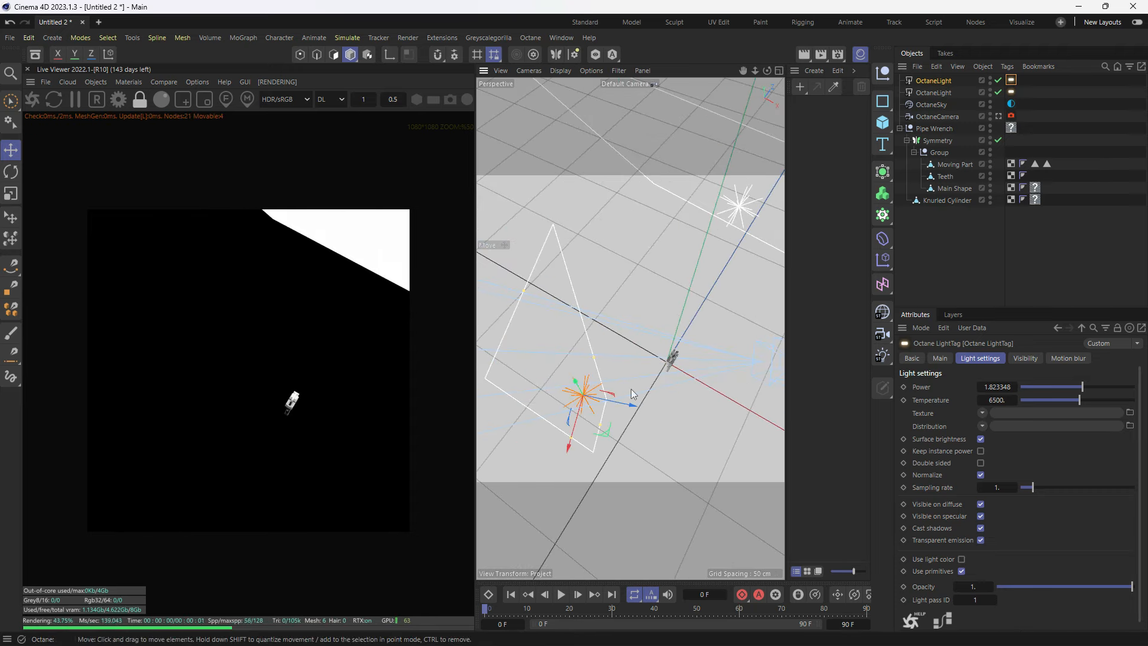
pyautogui.press('r')
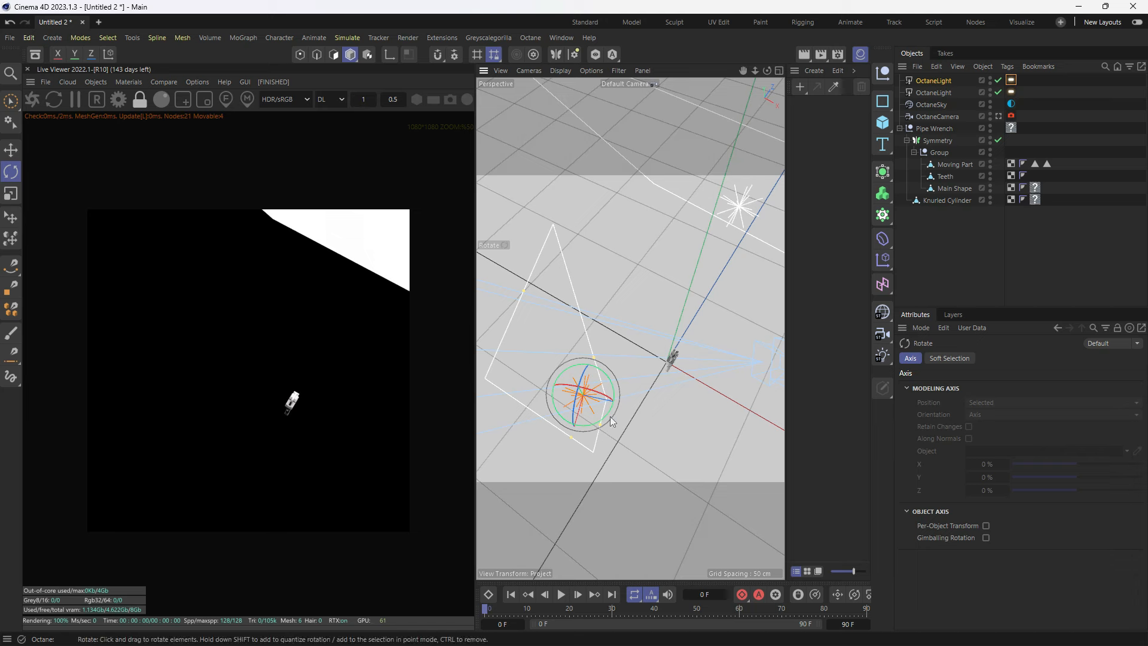
pyautogui.moveTo(607, 415); pyautogui.dragTo(595, 436)
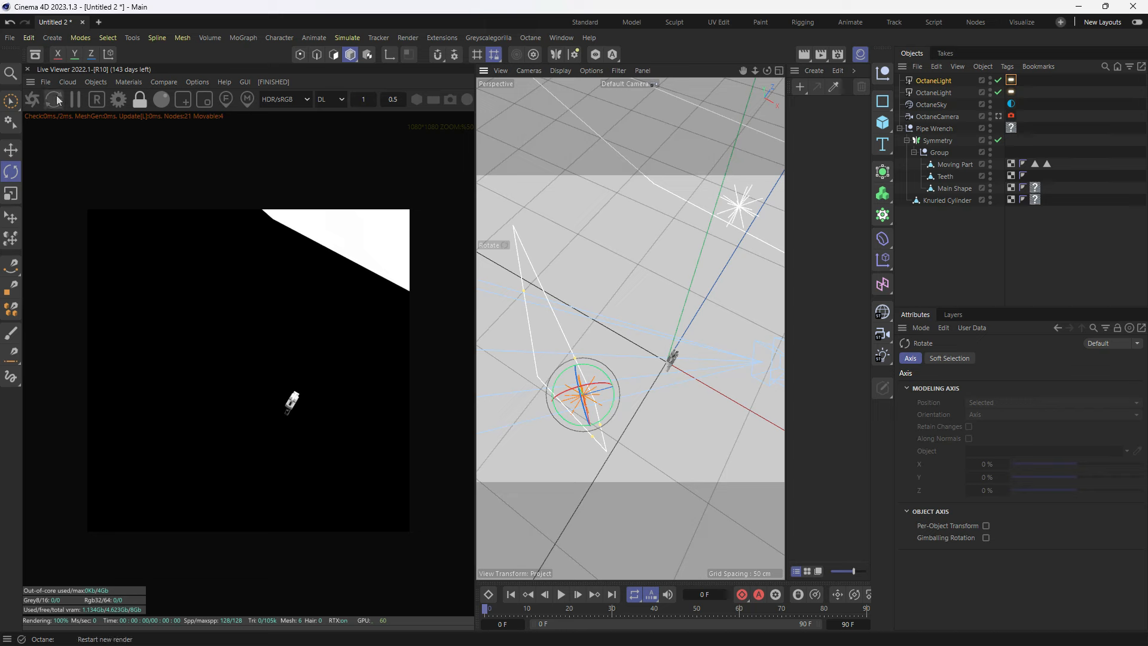
pyautogui.click(34, 101)
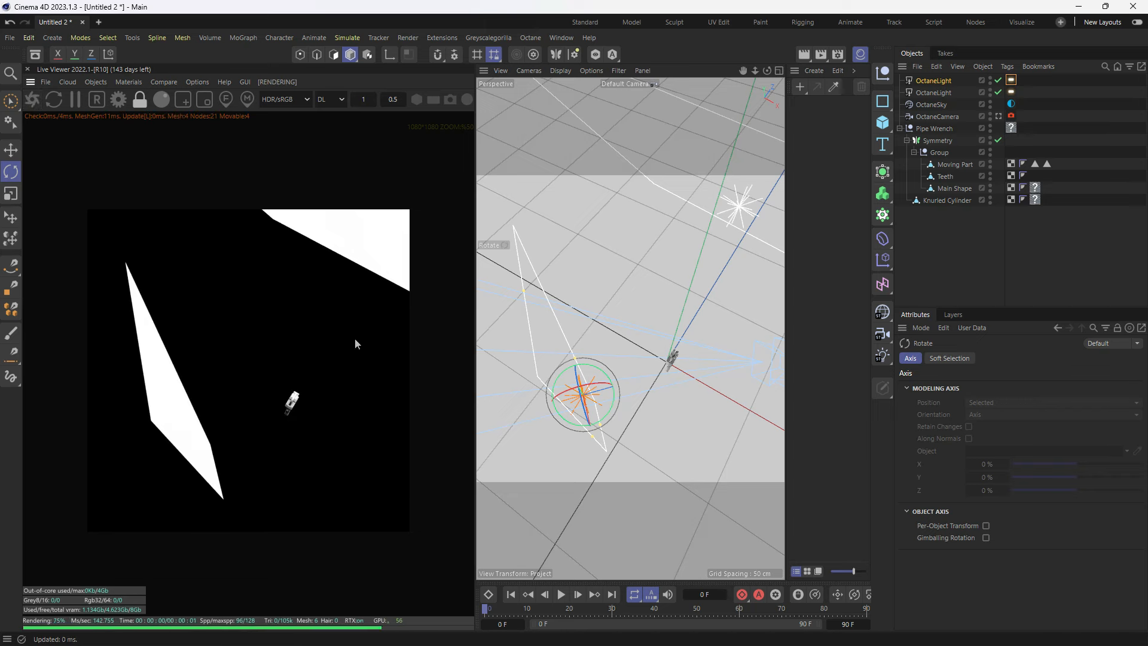
# Step: Return to the Octane camera view, set the second area light's opacity to 0 and raise its power to about 110.5
pyautogui.keyDown('alt'); pyautogui.moveTo(666, 382); pyautogui.dragTo(610, 368); pyautogui.keyUp('alt')
pyautogui.press('e')
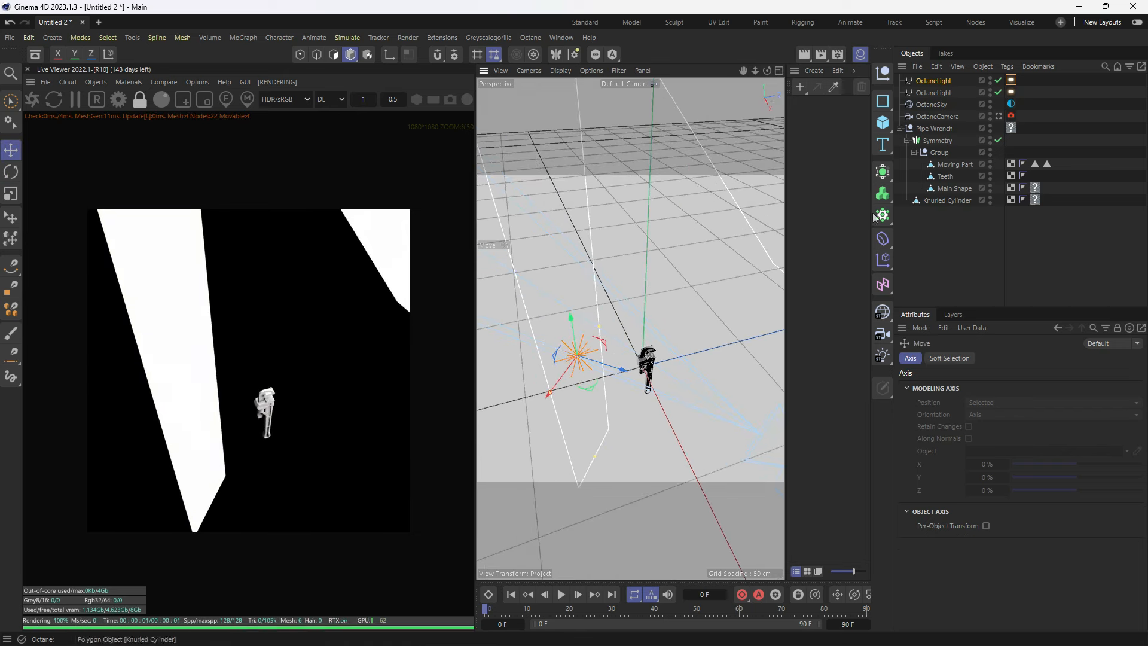
pyautogui.click(1000, 117)
pyautogui.click(1000, 117)
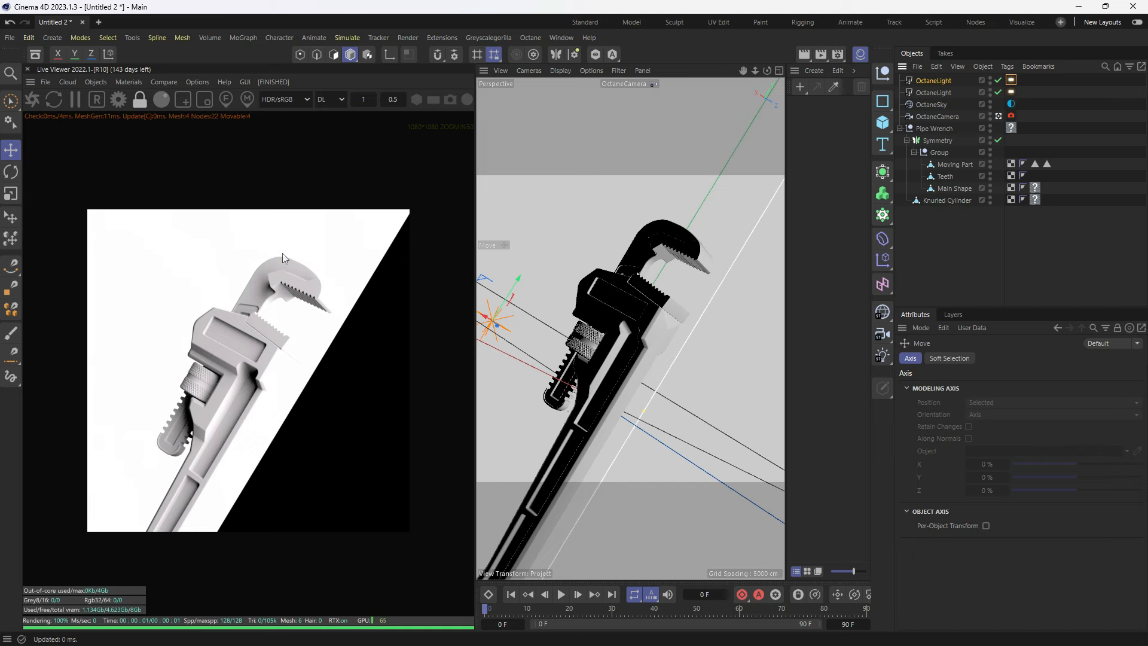
pyautogui.click(951, 82)
pyautogui.click(1012, 81)
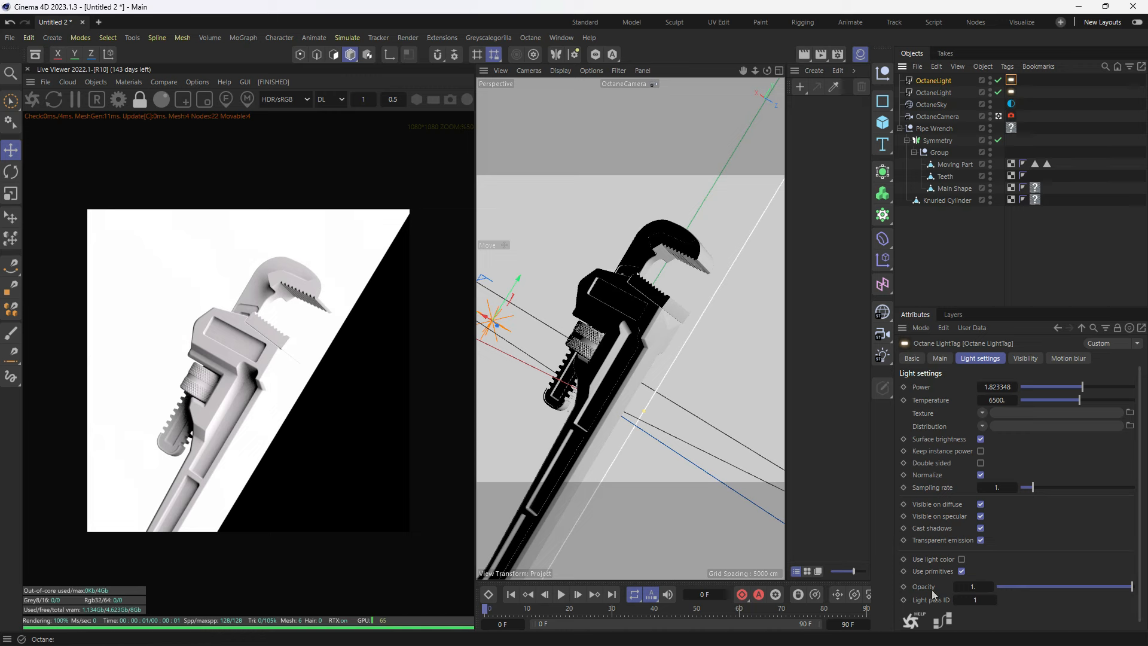
pyautogui.moveTo(1103, 587); pyautogui.dragTo(964, 598)
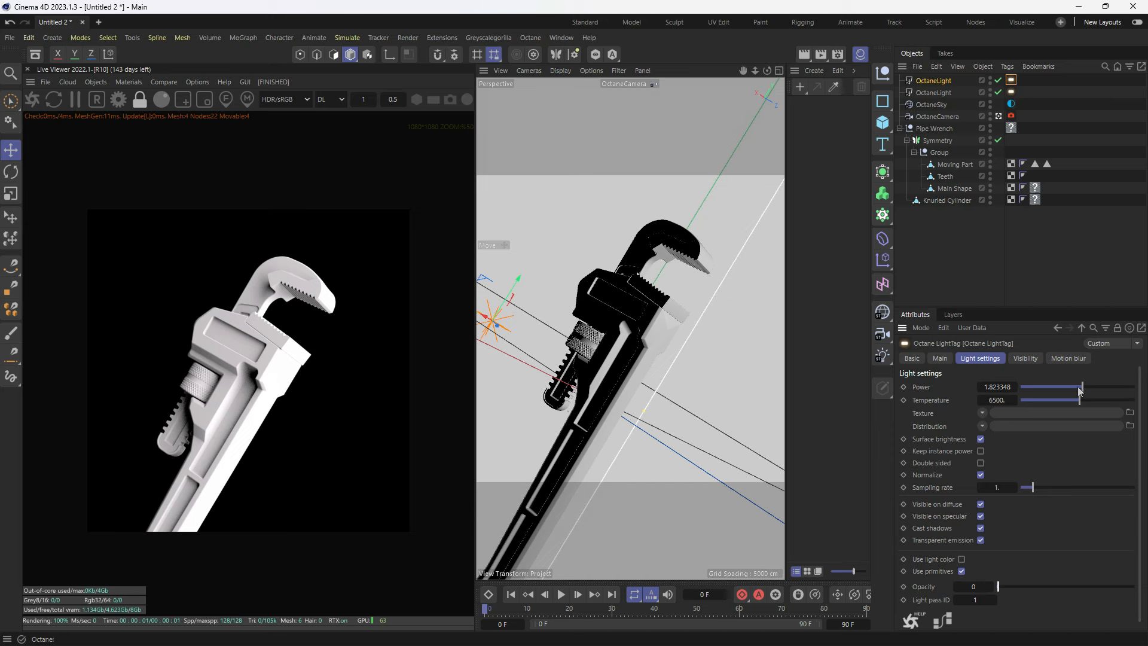
pyautogui.moveTo(1082, 391); pyautogui.dragTo(1107, 392)
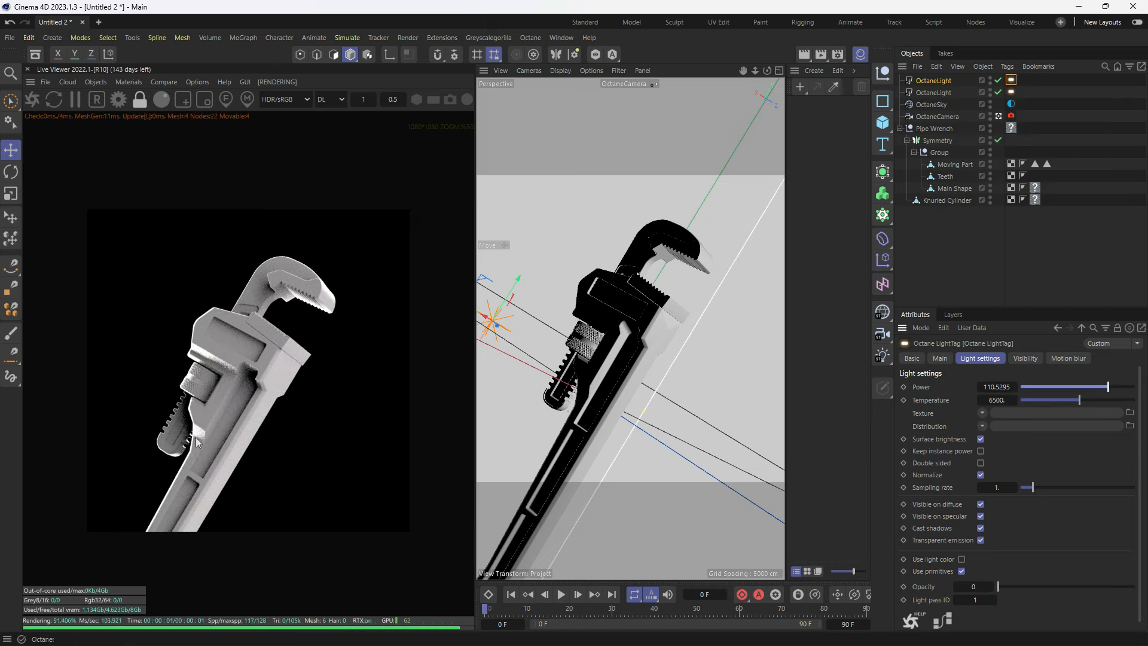
# Step: Check the wrench's shading up close in the Live Viewer and lower the second area light's power to about 36.7
pyautogui.scroll(5, 197, 335)
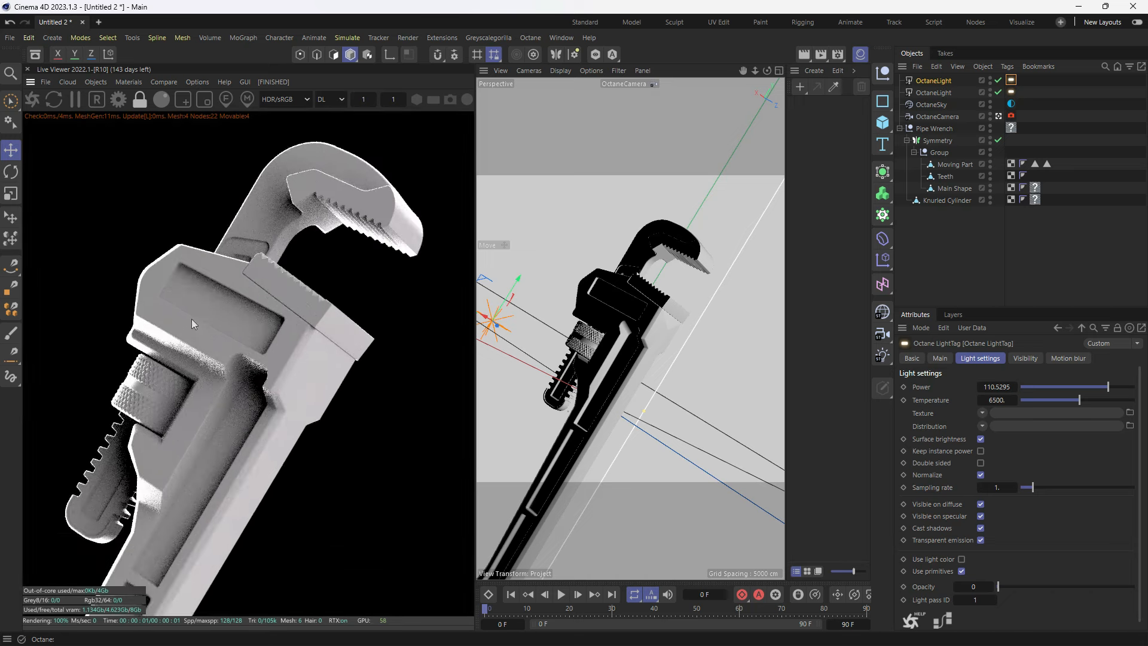
pyautogui.scroll(-2, 203, 377)
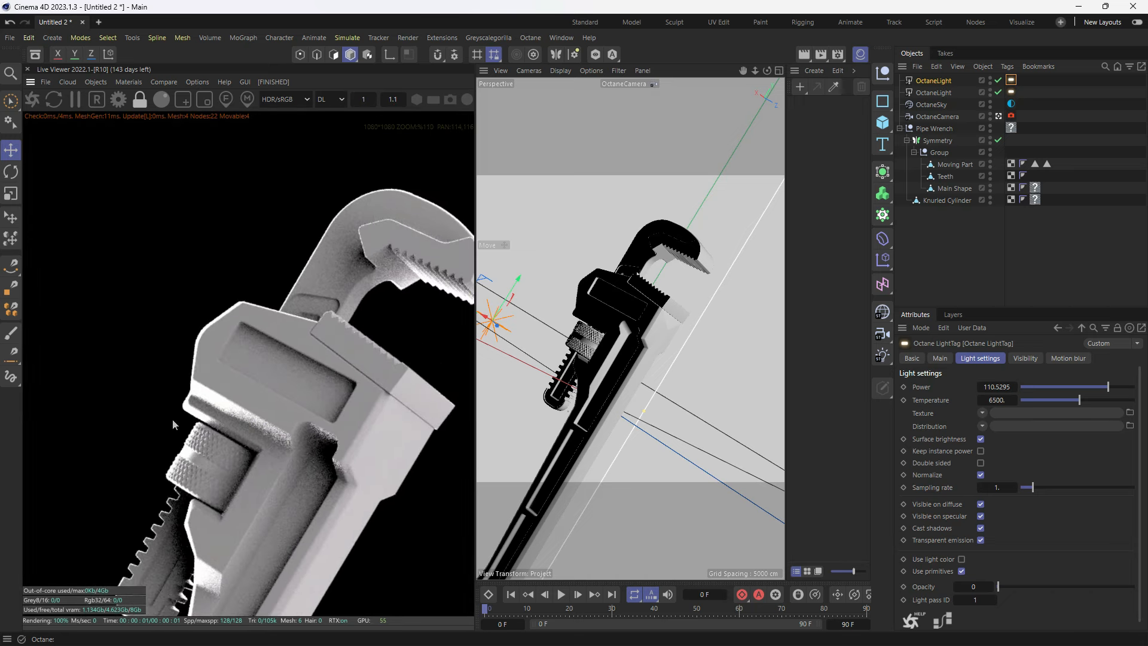
pyautogui.moveTo(198, 464); pyautogui.dragTo(160, 470, button='middle')
pyautogui.scroll(3, 172, 333)
pyautogui.scroll(-5, 203, 394)
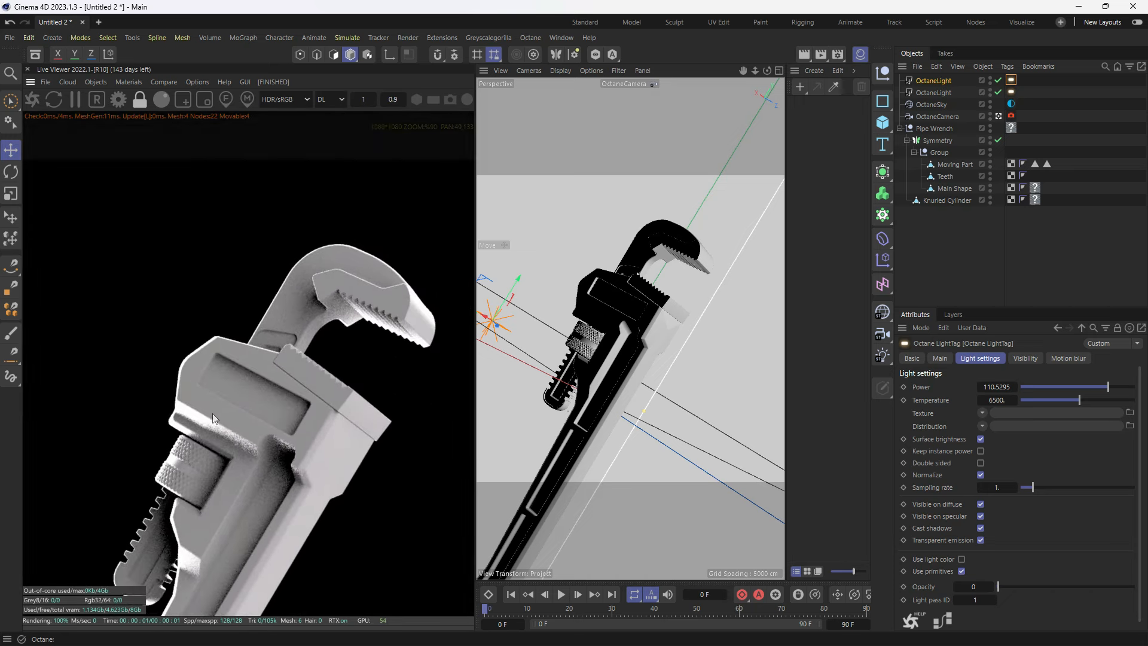
pyautogui.moveTo(214, 415); pyautogui.dragTo(220, 359, button='middle')
pyautogui.scroll(-3, 217, 301)
pyautogui.scroll(1, 225, 374)
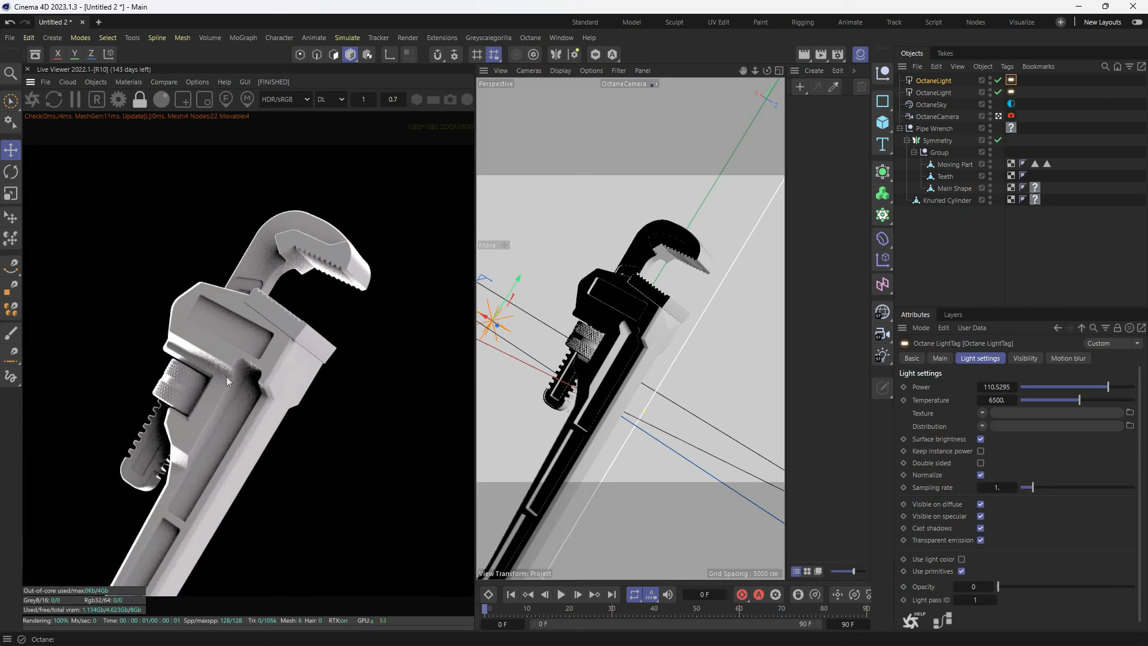
pyautogui.scroll(-1, 221, 368)
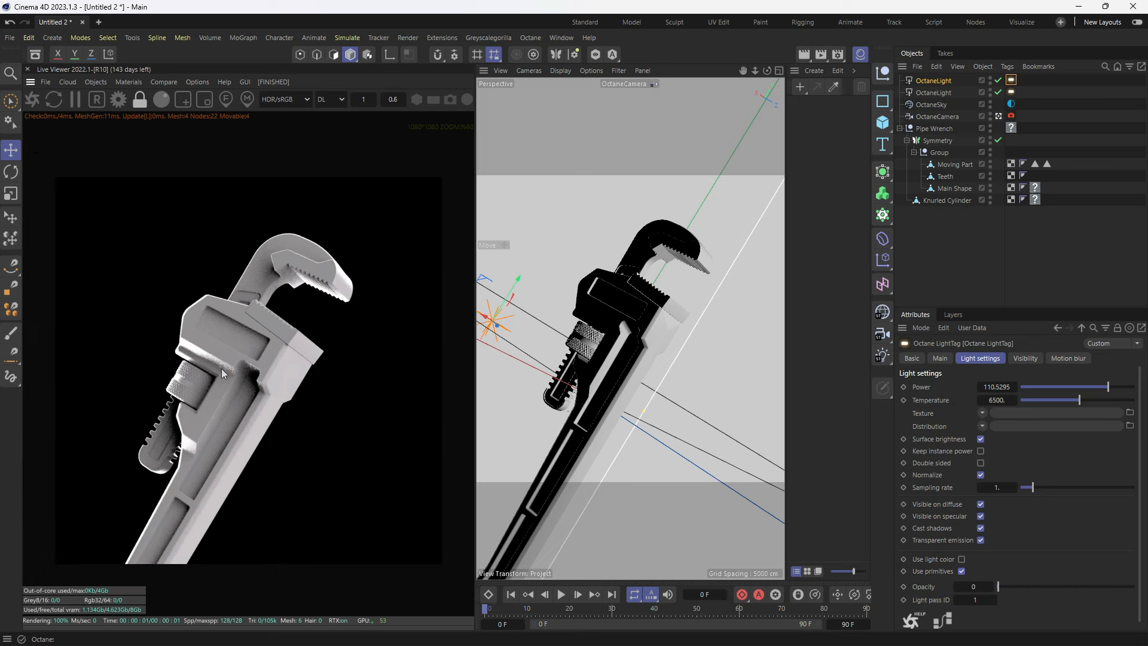
pyautogui.scroll(1, 222, 378)
pyautogui.scroll(-1, 222, 378)
pyautogui.moveTo(1109, 386); pyautogui.dragTo(1101, 388)
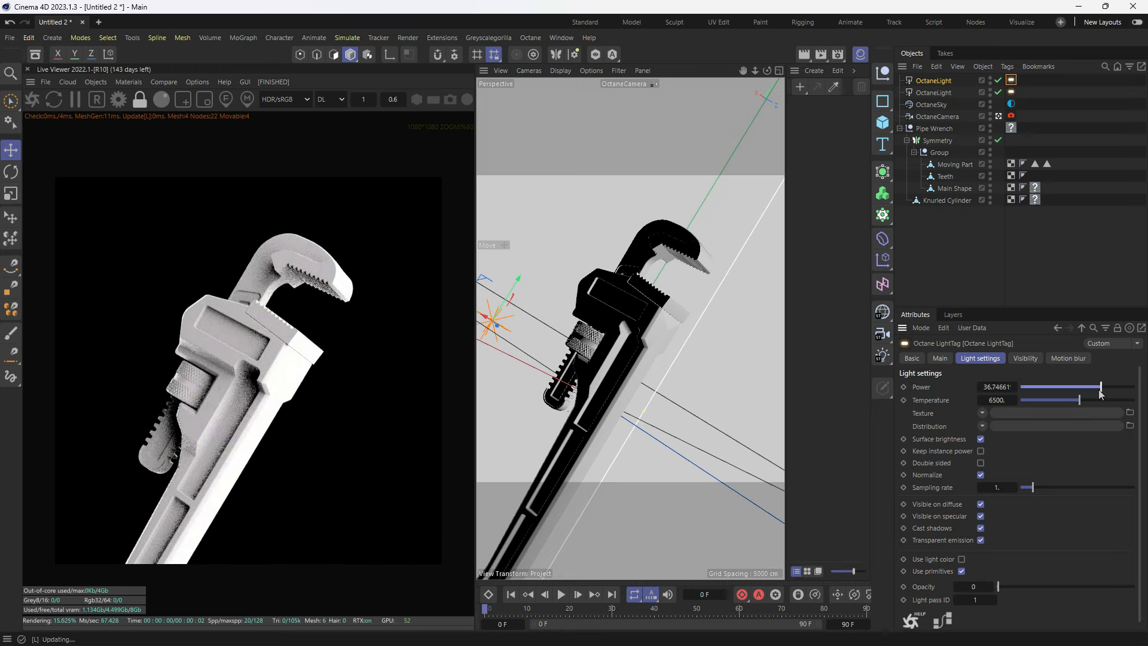
pyautogui.click(961, 270)
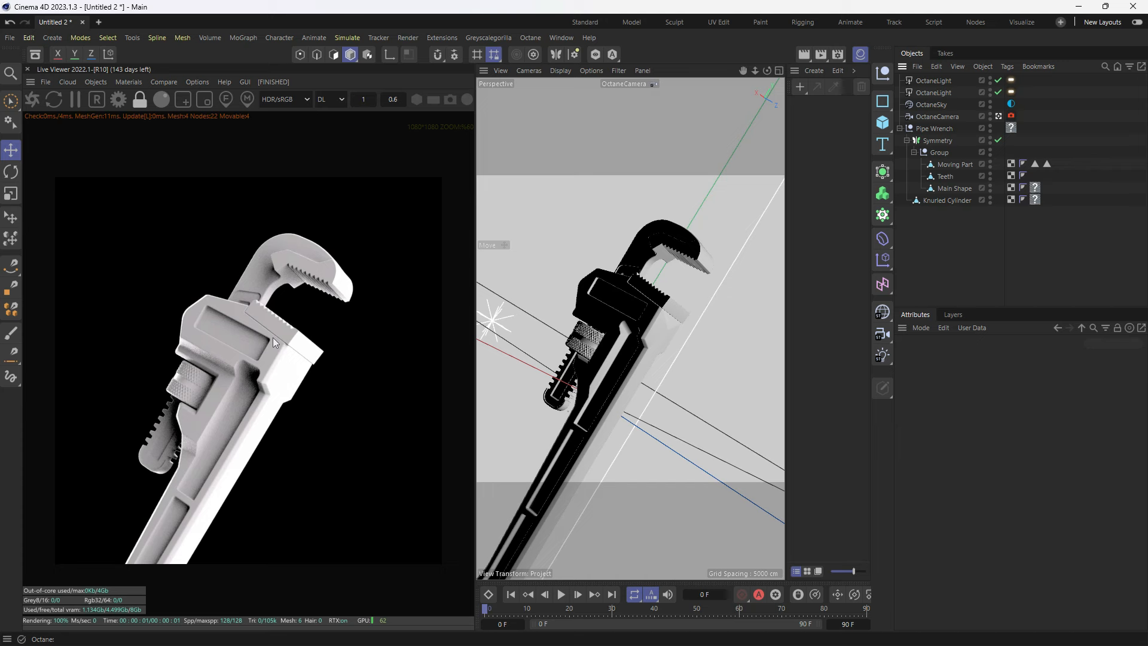
# Step: Switch the Live Viewer's render kernel from direct lighting to path tracing (PT)
pyautogui.click(329, 101)
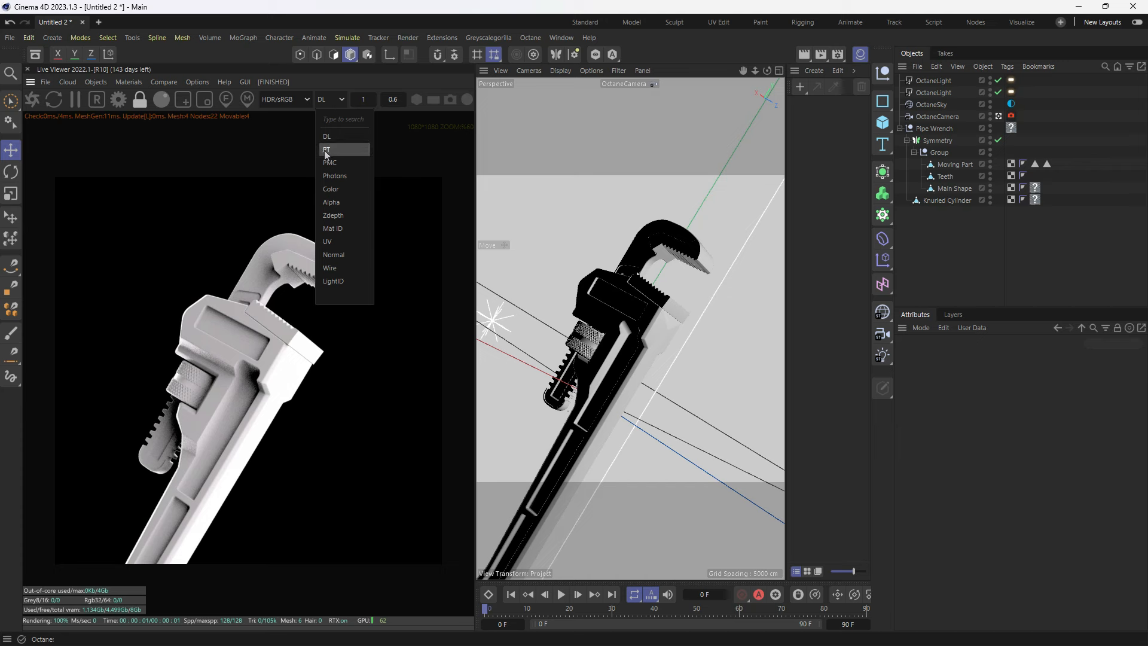
pyautogui.click(335, 102)
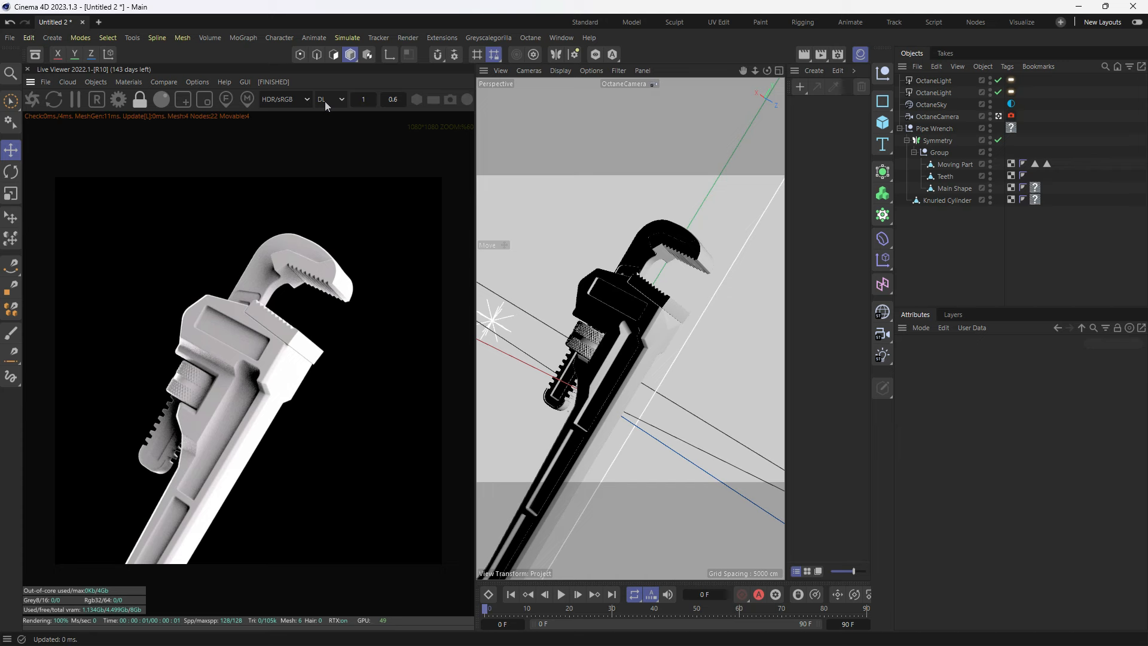
pyautogui.click(324, 101)
pyautogui.click(326, 125)
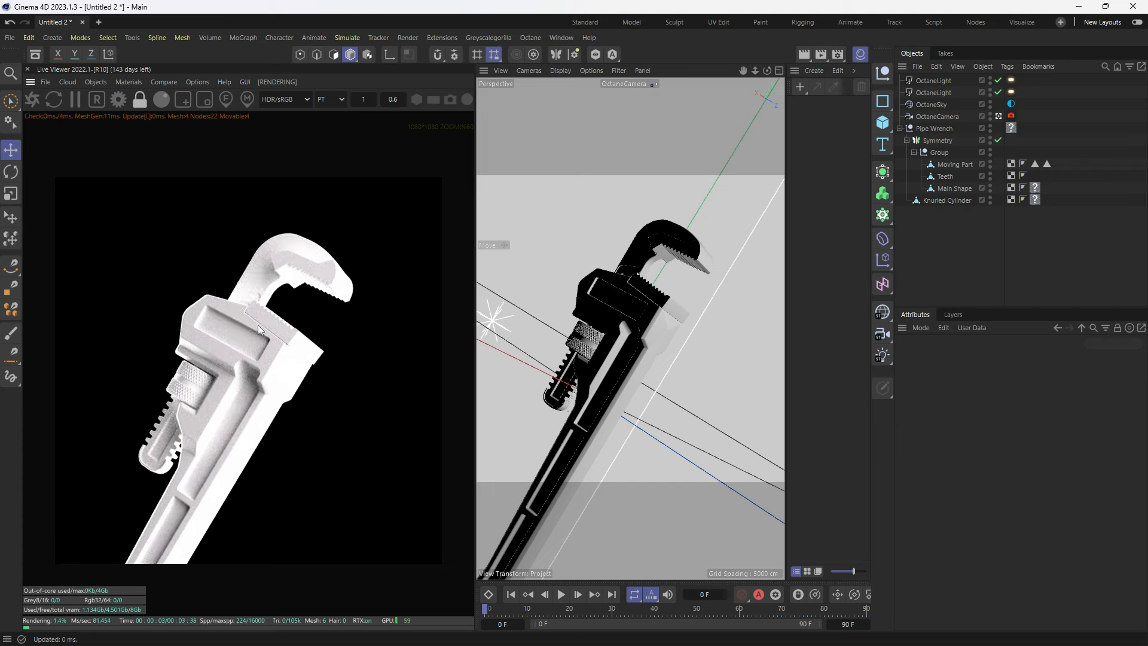
# Step: In the Octane settings, set the path tracing kernel's Max. samples to 500 and GI clamp to 10
pyautogui.click(124, 100)
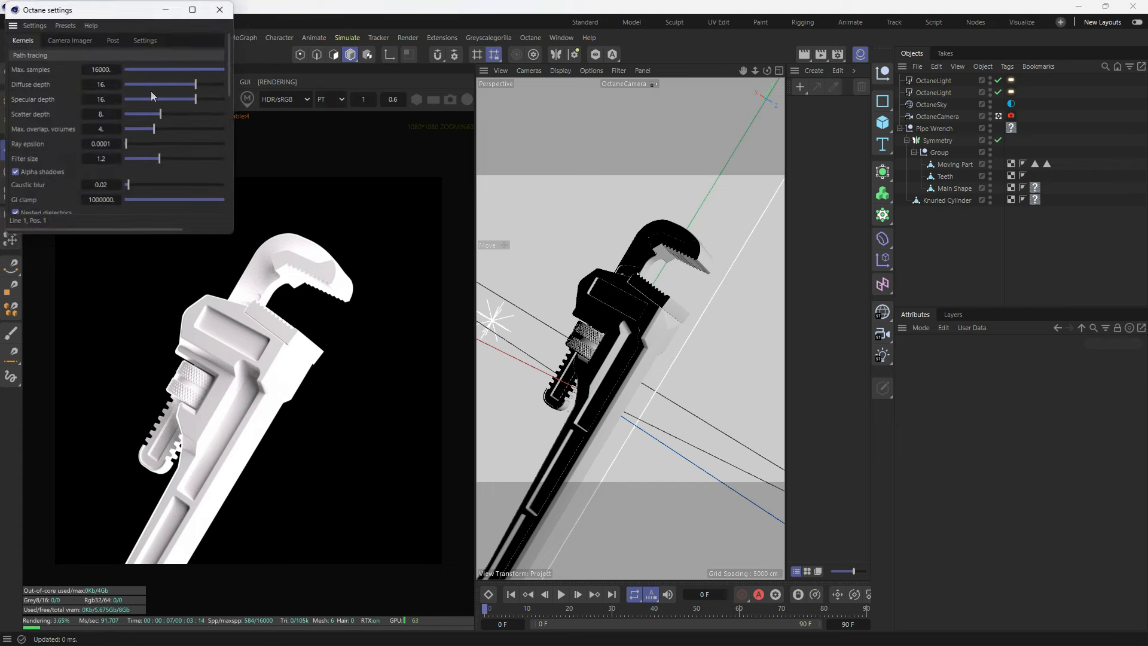
pyautogui.moveTo(135, 12); pyautogui.dragTo(234, 111)
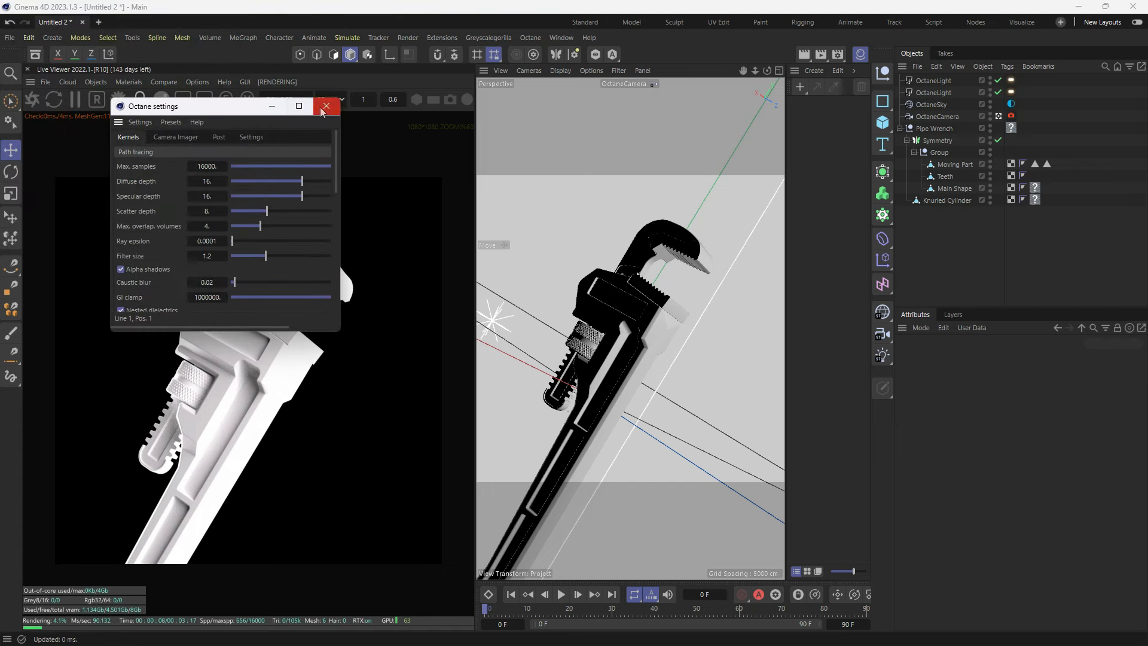
pyautogui.click(315, 106)
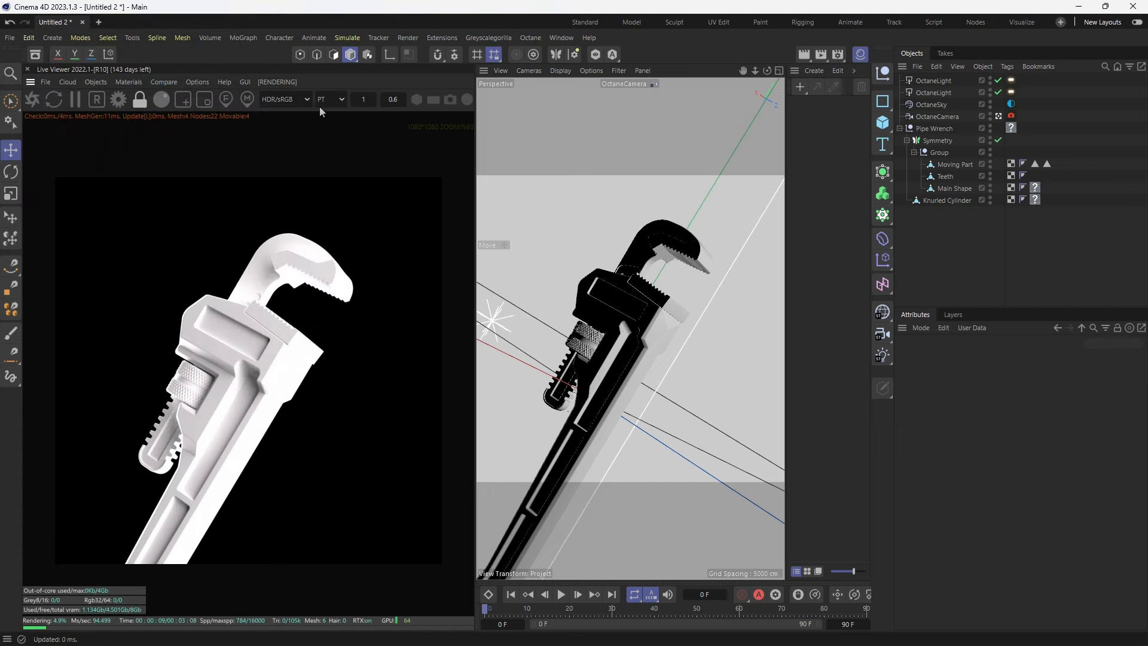
pyautogui.click(119, 100)
pyautogui.moveTo(135, 12); pyautogui.dragTo(444, 174)
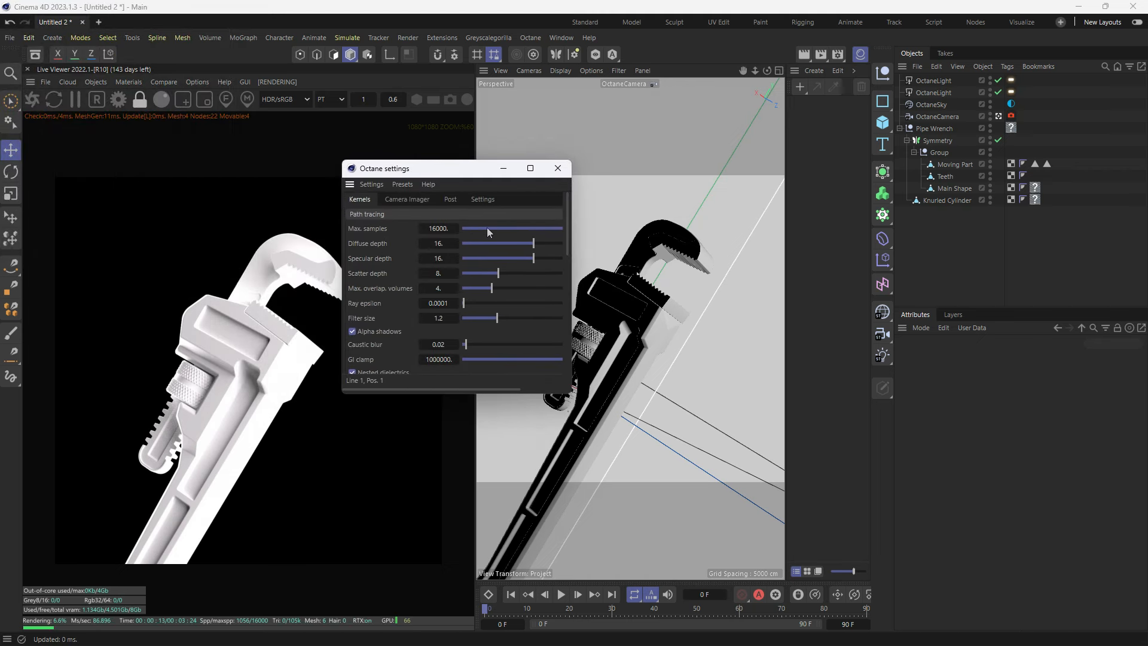
pyautogui.moveTo(571, 250); pyautogui.dragTo(675, 250)
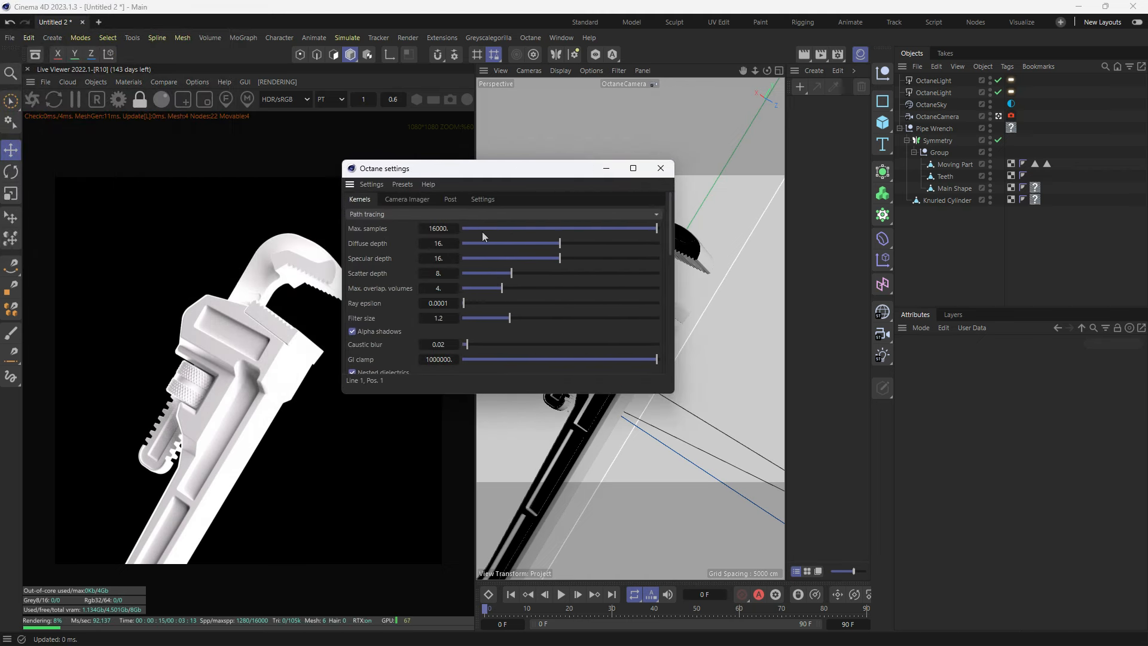
pyautogui.click(454, 229)
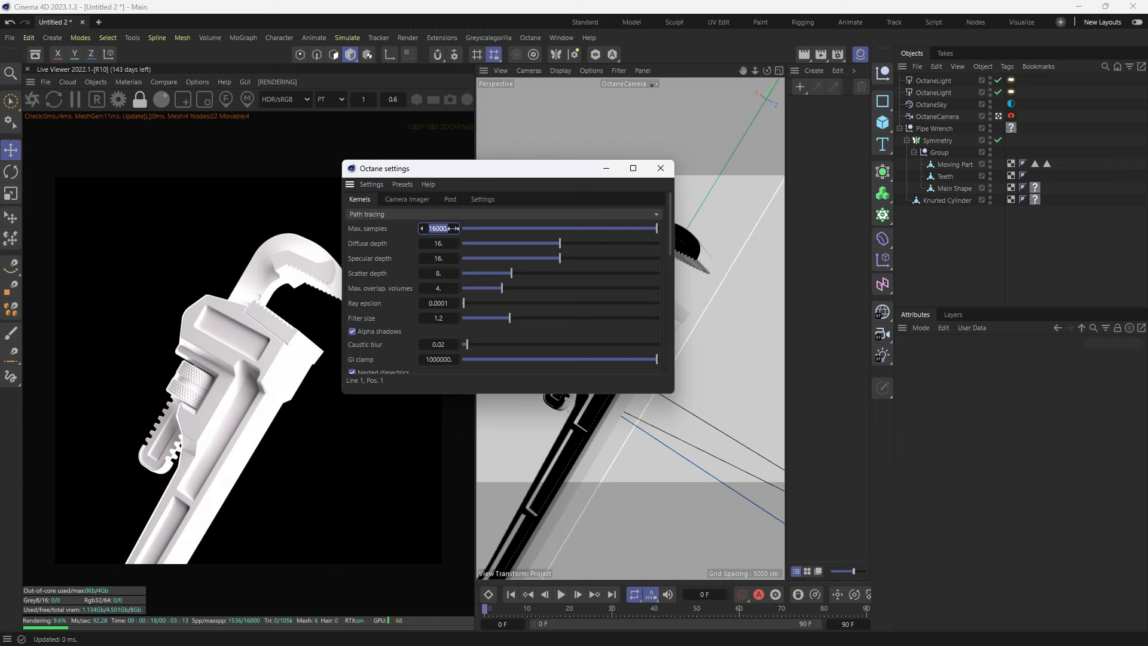
pyautogui.write('500')
pyautogui.press('Return')
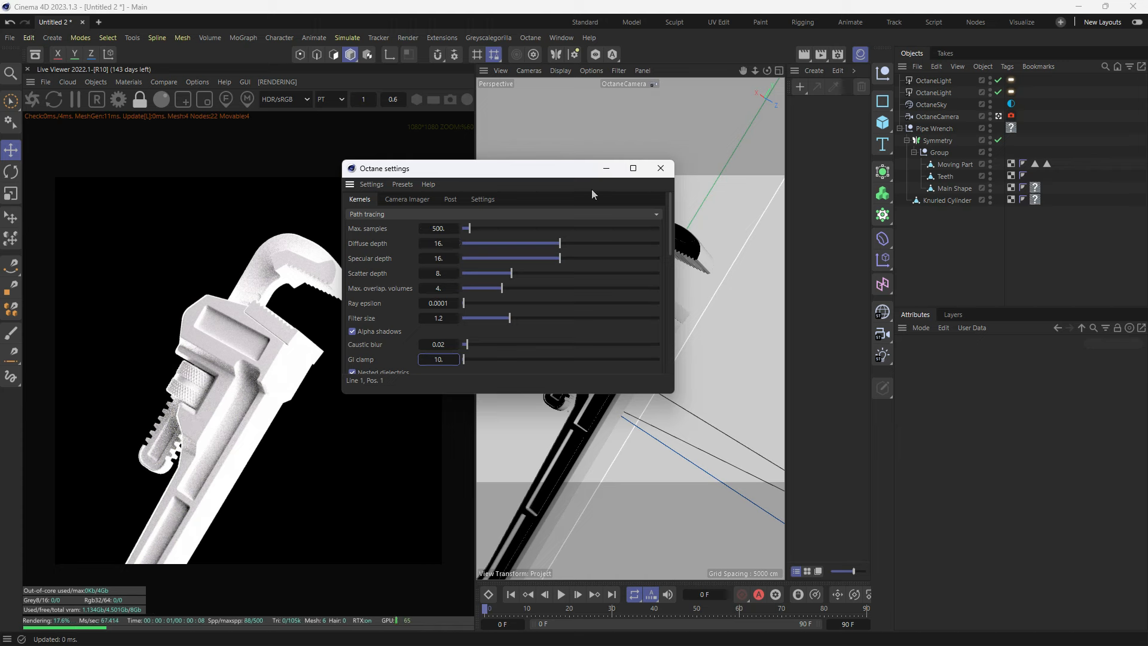
pyautogui.click(661, 168)
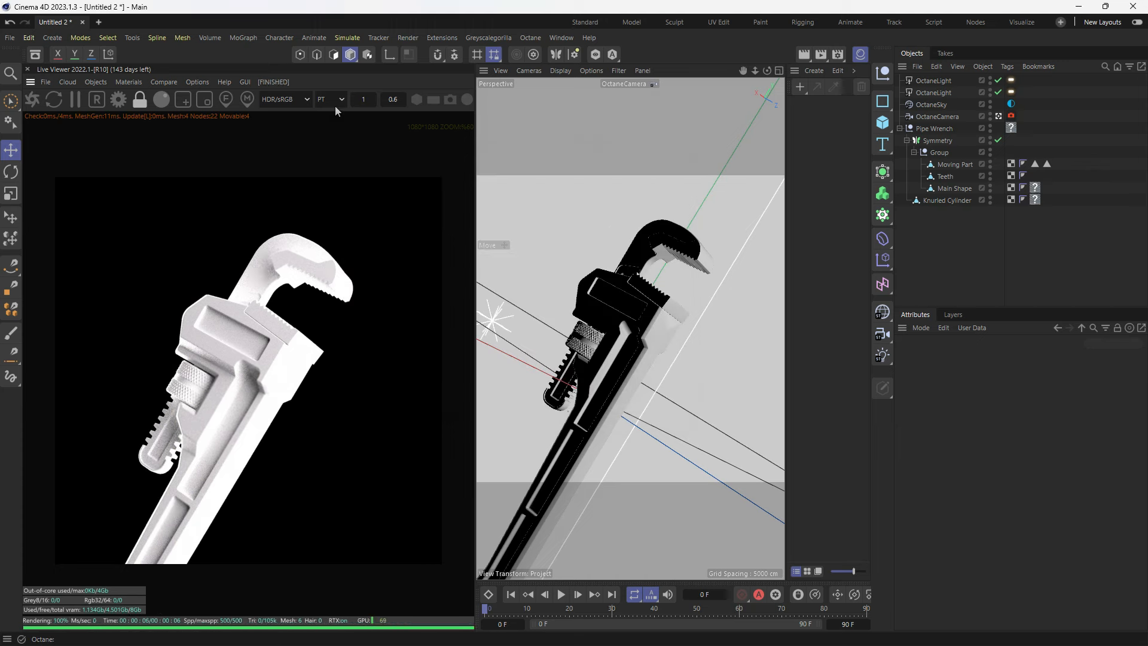
# Step: Add a third Octane area light to the scene and leave the Octane camera view
pyautogui.click(99, 83)
pyautogui.moveTo(106, 140)
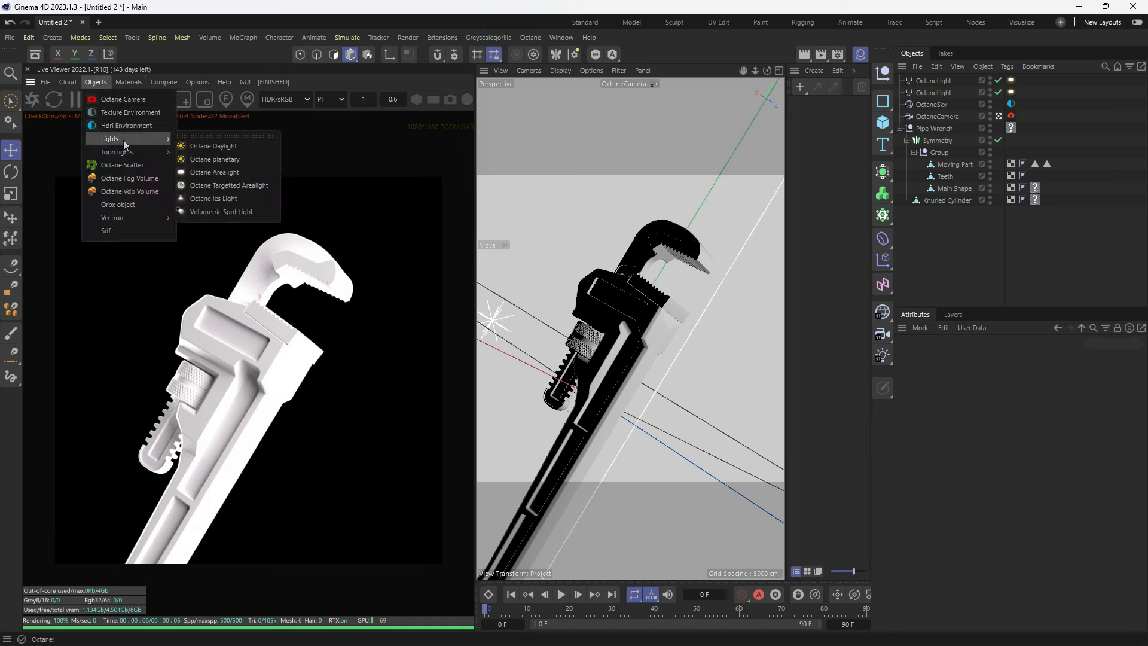
pyautogui.click(207, 171)
pyautogui.click(999, 129)
pyautogui.keyDown('alt'); pyautogui.moveTo(644, 362); pyautogui.dragTo(657, 344); pyautogui.keyUp('alt')
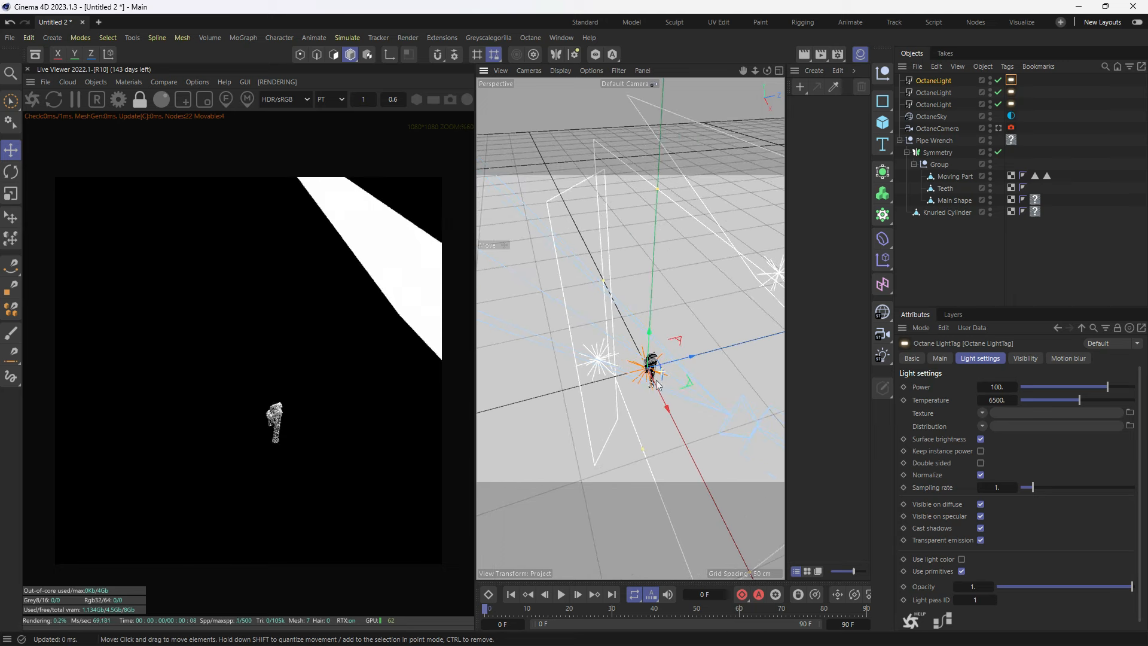
# Step: Rotate the third area light to face the wrench and move it well behind the wrench as a backdrop
pyautogui.moveTo(663, 405); pyautogui.dragTo(569, 302)
pyautogui.press('r')
pyautogui.click(34, 106)
pyautogui.scroll(-5, 650, 281)
pyautogui.press('e')
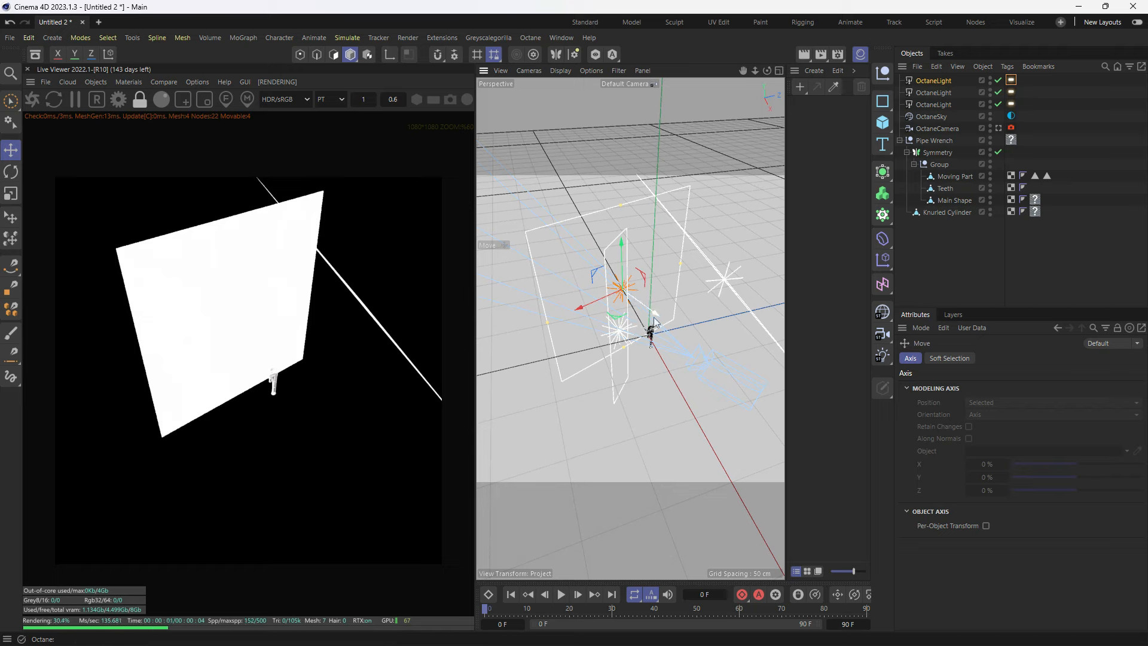
pyautogui.moveTo(654, 314); pyautogui.dragTo(601, 274)
# Step: Look through the Octane camera and lower the third area light's power to about 0.074
pyautogui.click(1011, 81)
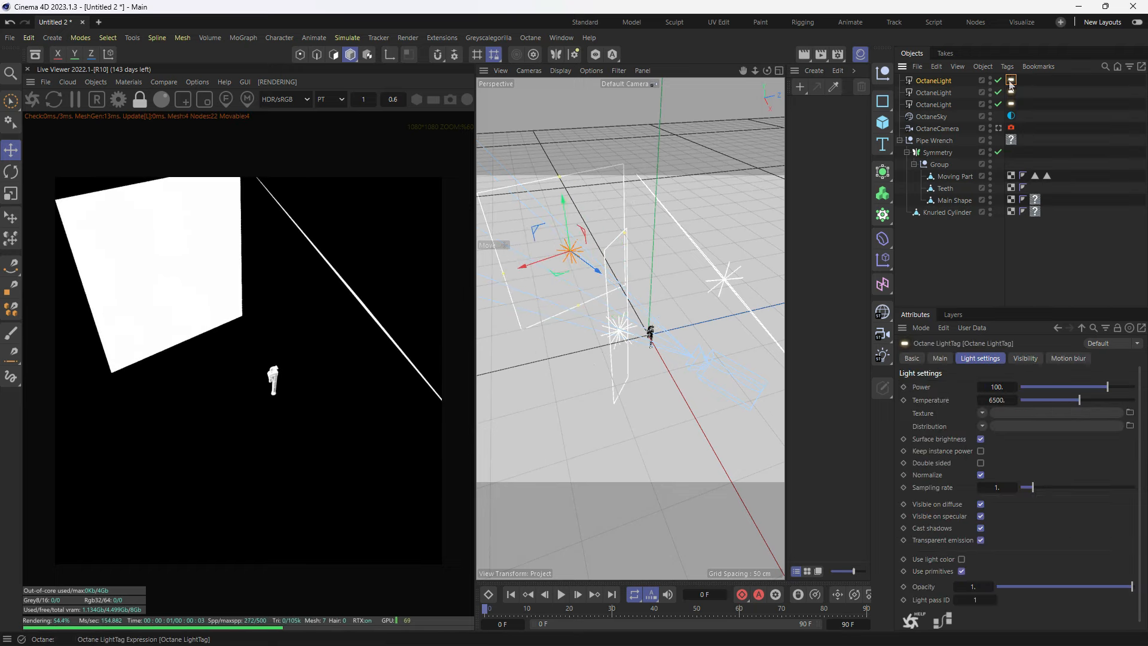
pyautogui.click(1000, 128)
pyautogui.click(999, 128)
# Step: Assign a Gradient shader as the third area light's texture and open the shader's settings
pyautogui.click(982, 412)
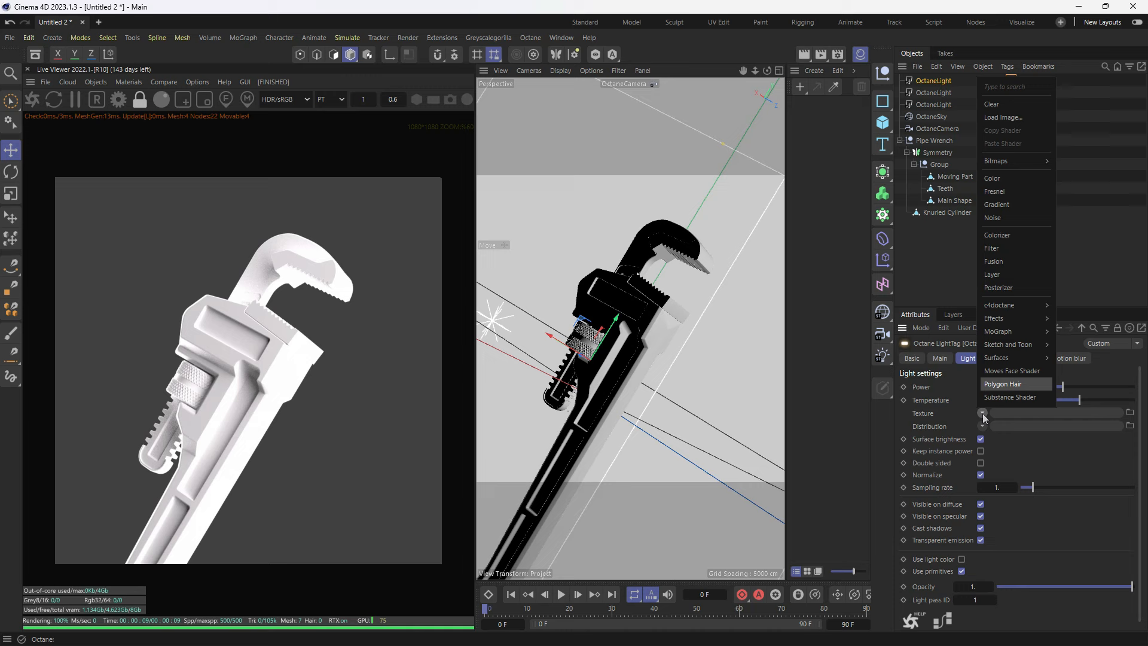
pyautogui.click(1007, 208)
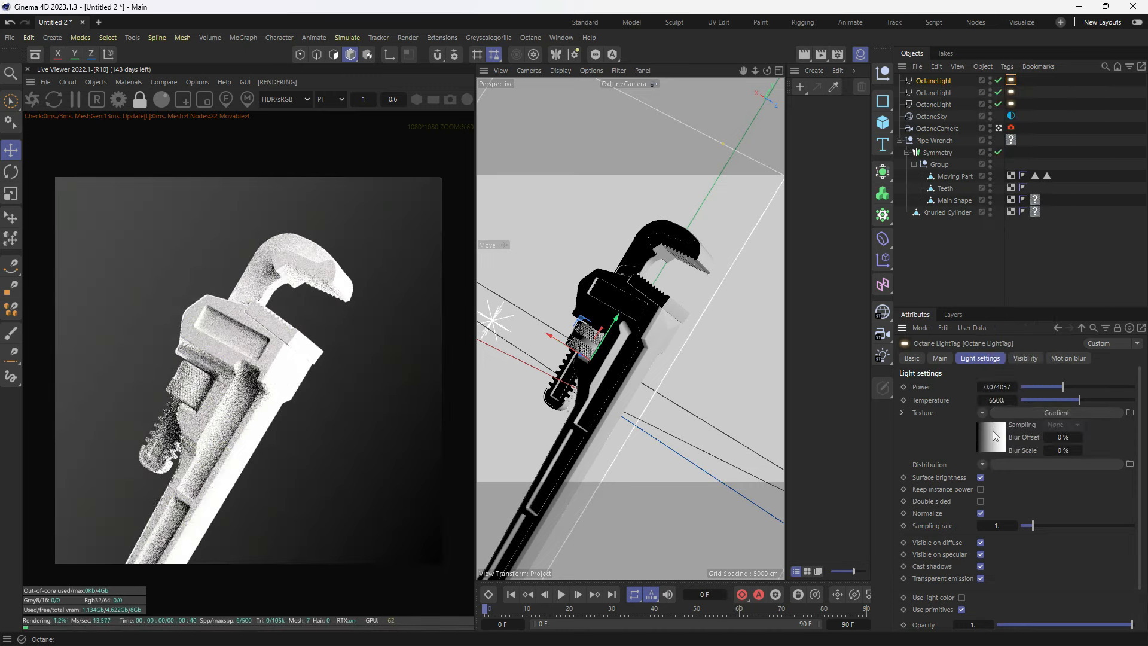
pyautogui.click(918, 418)
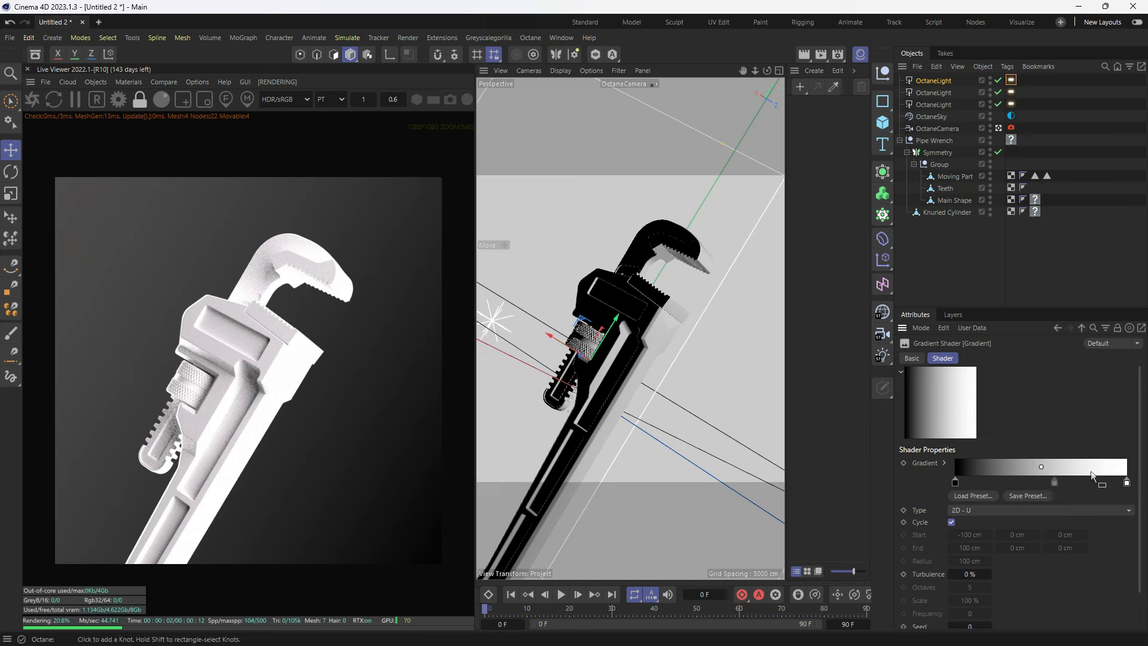
# Step: Recolor the gradient's black start knot to a light purple with hue 265° and value 100%
pyautogui.doubleClick(955, 481)
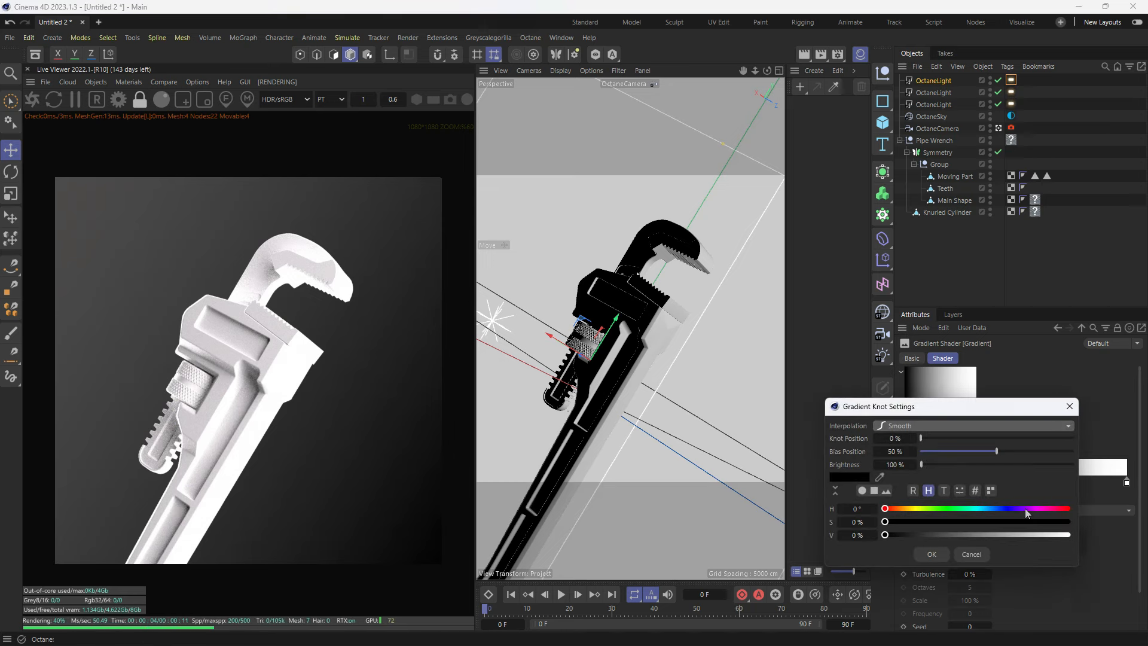
pyautogui.click(990, 522)
pyautogui.moveTo(1019, 536); pyautogui.dragTo(1099, 535)
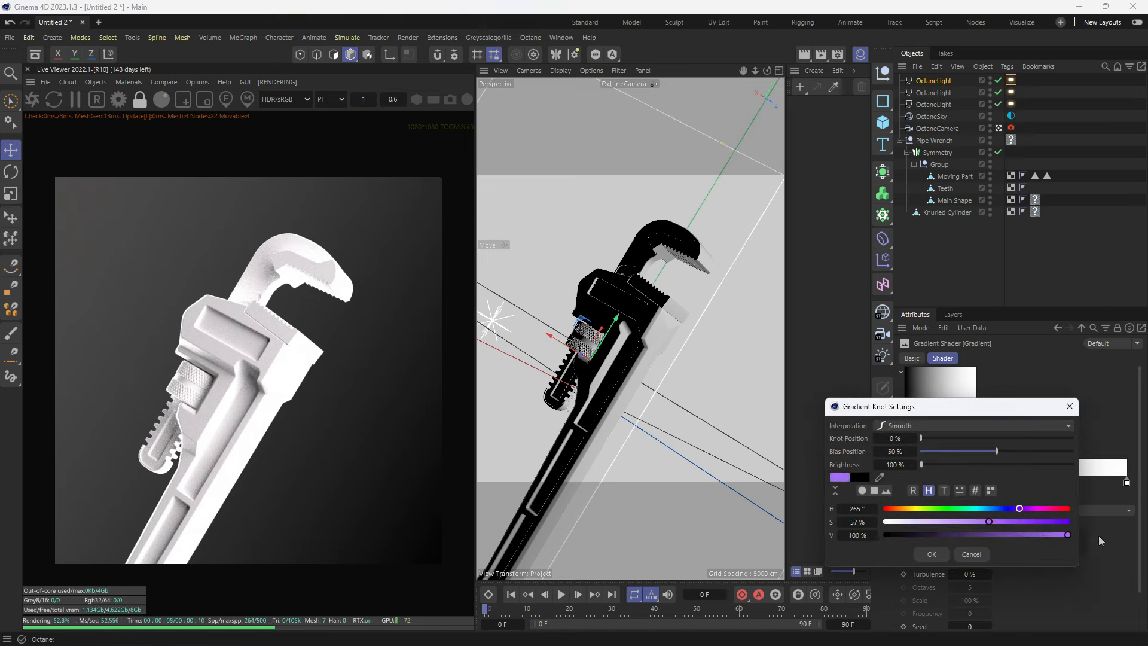
pyautogui.click(971, 522)
pyautogui.click(933, 555)
# Step: Recolor the gradient's white end knot to a pale purple with hue 265°, saturation 30% and value 100%
pyautogui.doubleClick(1127, 482)
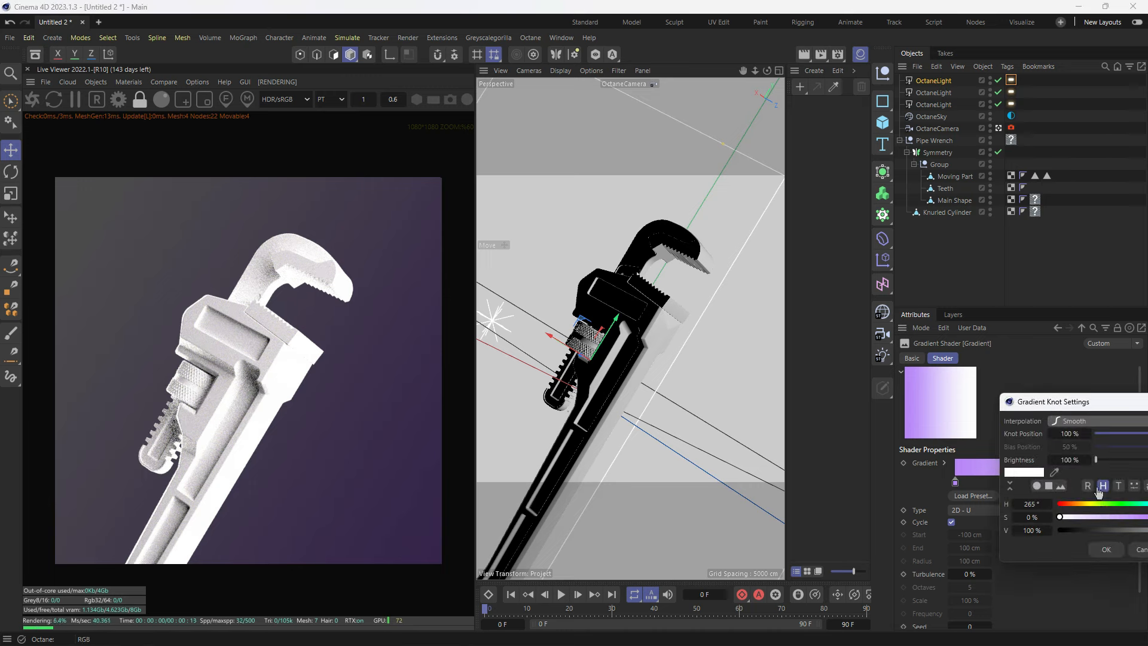
pyautogui.moveTo(1080, 406); pyautogui.dragTo(876, 410)
pyautogui.click(910, 520)
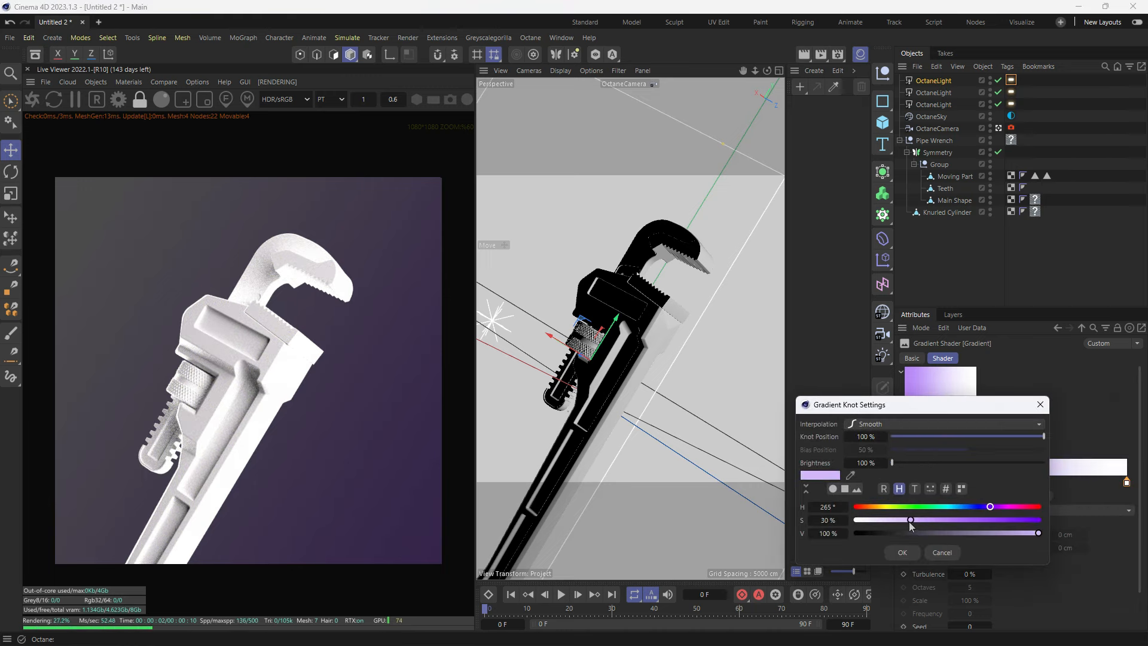
pyautogui.click(904, 552)
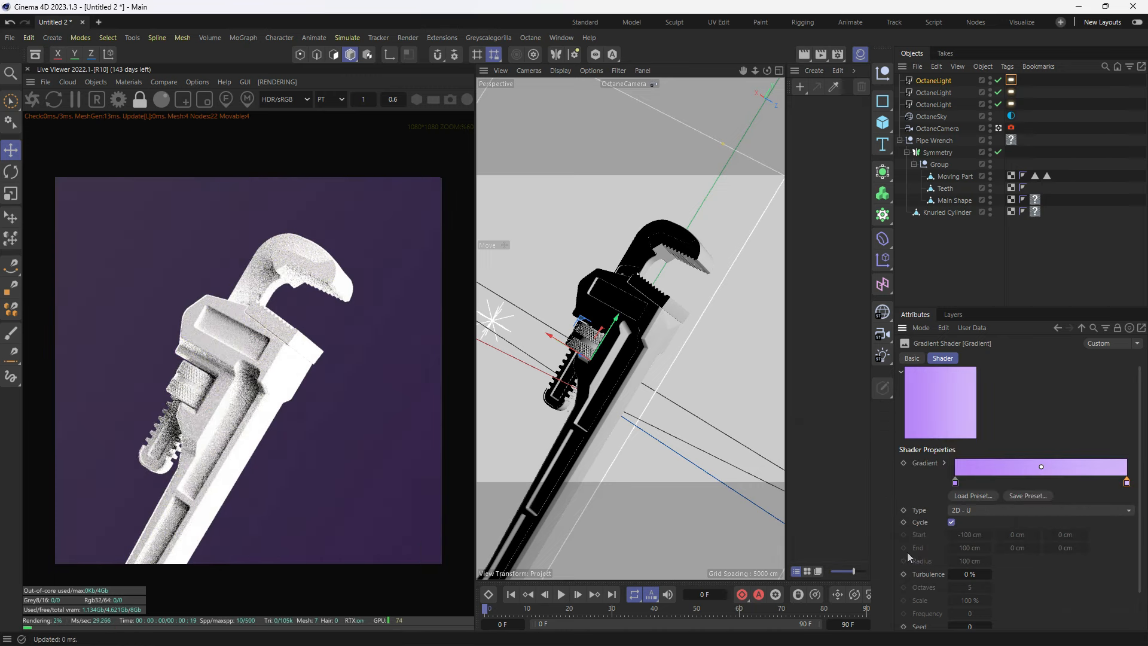
# Step: Return to the third area light's settings and raise its power to about 0.367
pyautogui.click(1057, 328)
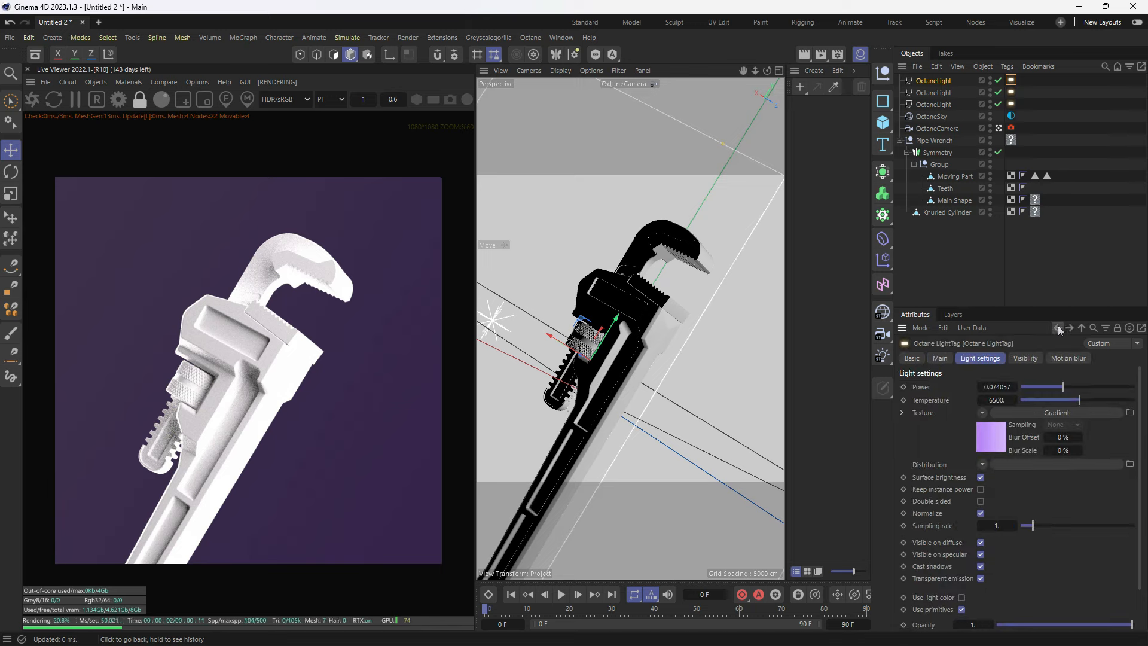
pyautogui.click(1073, 387)
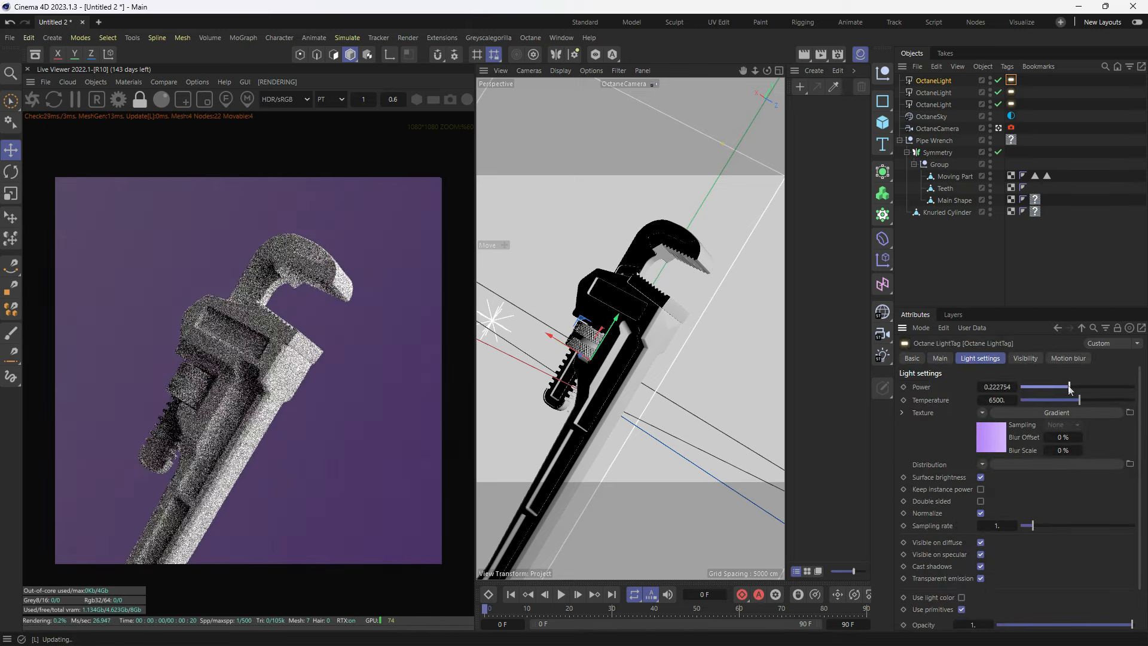
pyautogui.moveTo(1073, 387); pyautogui.dragTo(1073, 388)
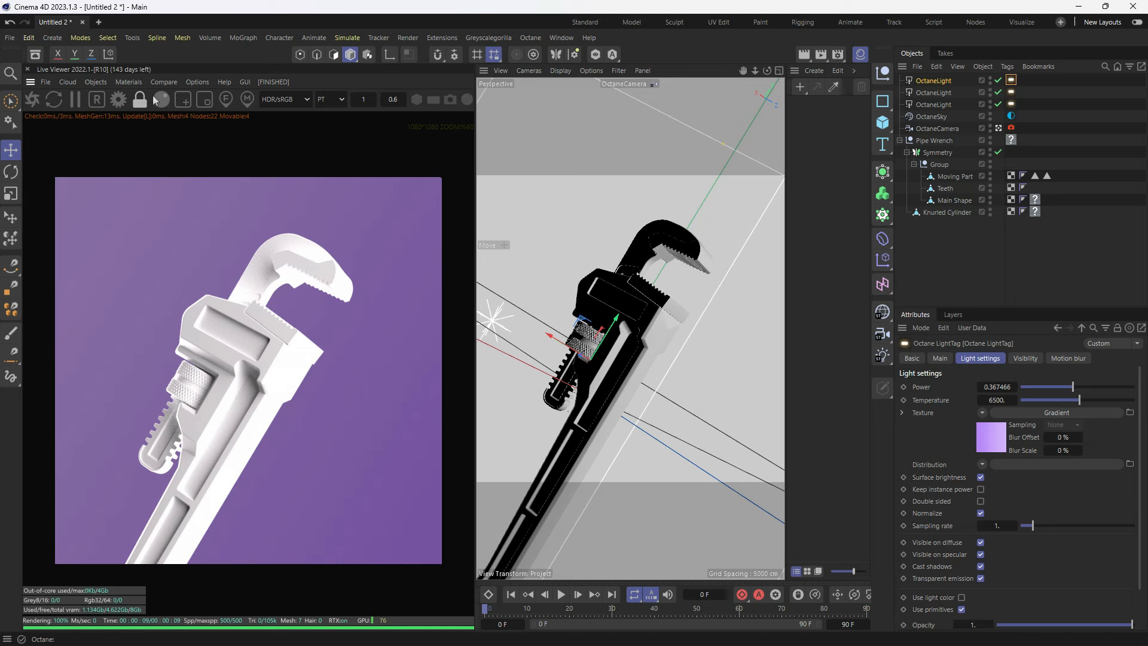
# Step: Create a new Octane Metallic material from the Live Viewer
pyautogui.click(132, 84)
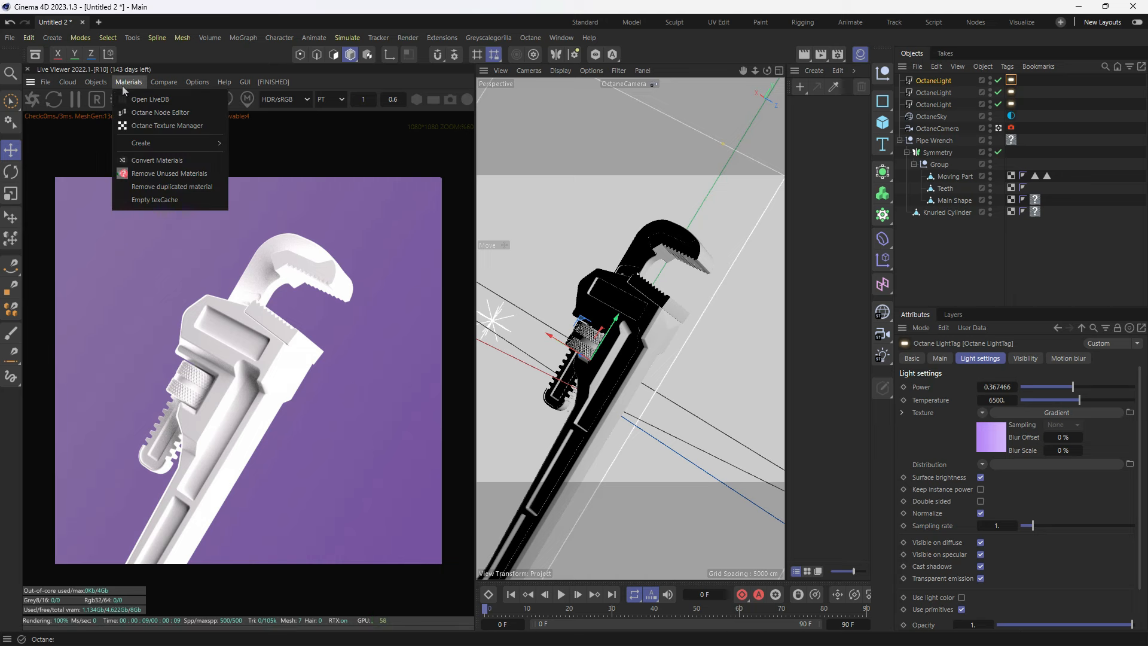
pyautogui.moveTo(148, 146)
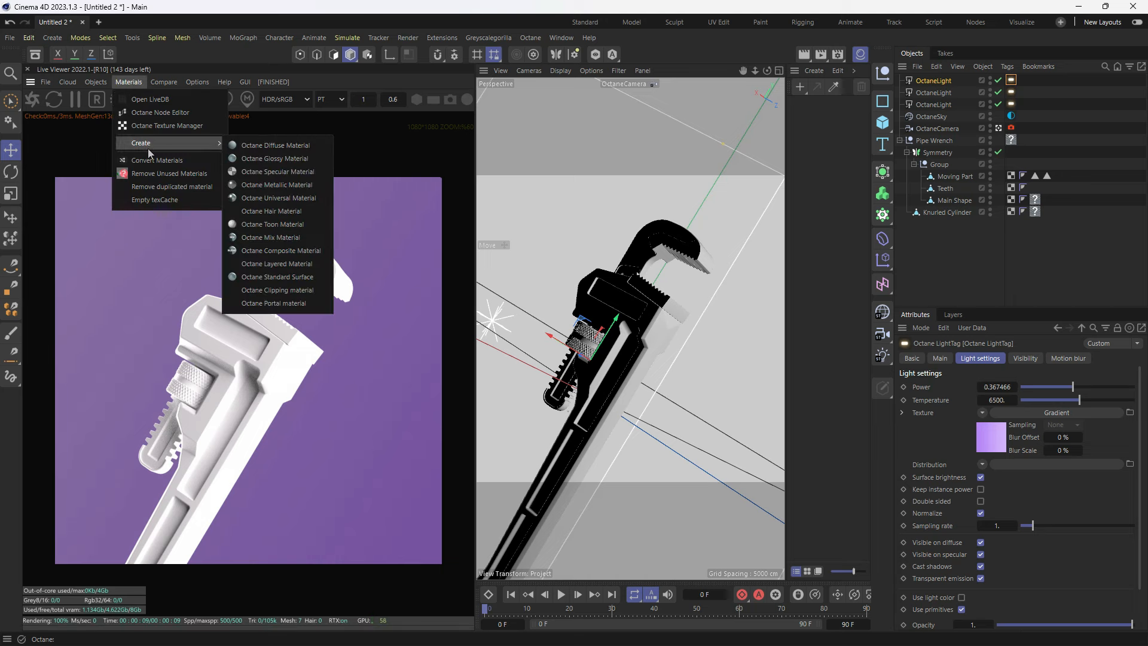
pyautogui.click(277, 184)
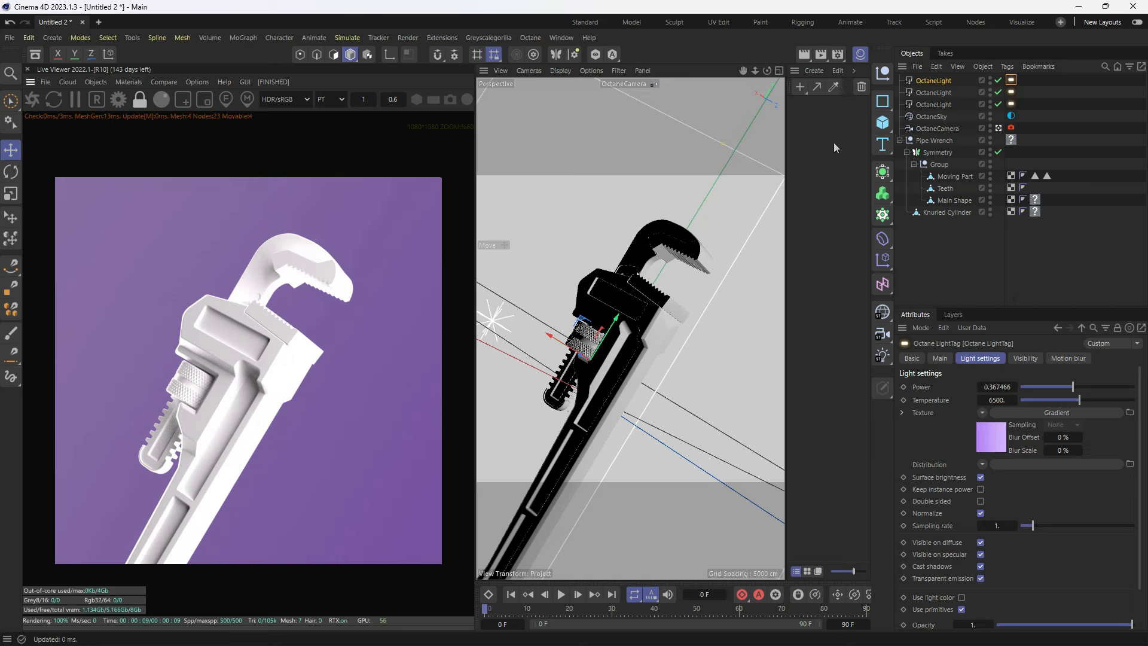